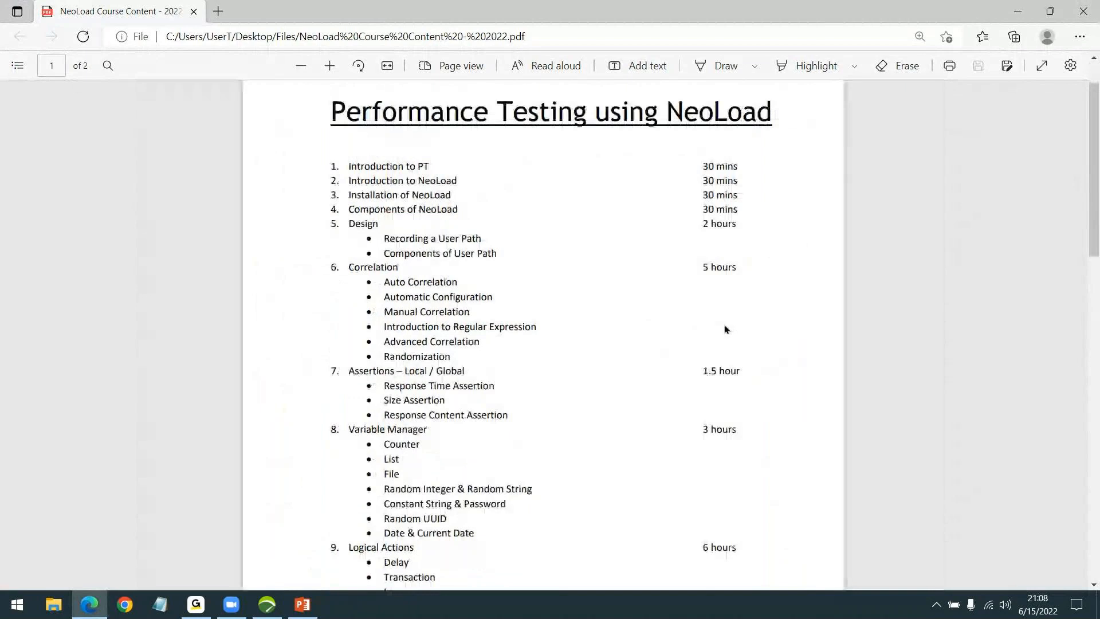
- Skim the course content PDF, switch to NeoLoad and open the recent project May_2022
{"action": "scroll", "coordinate": [628, 334], "scroll_direction": "down", "scroll_amount": 2}
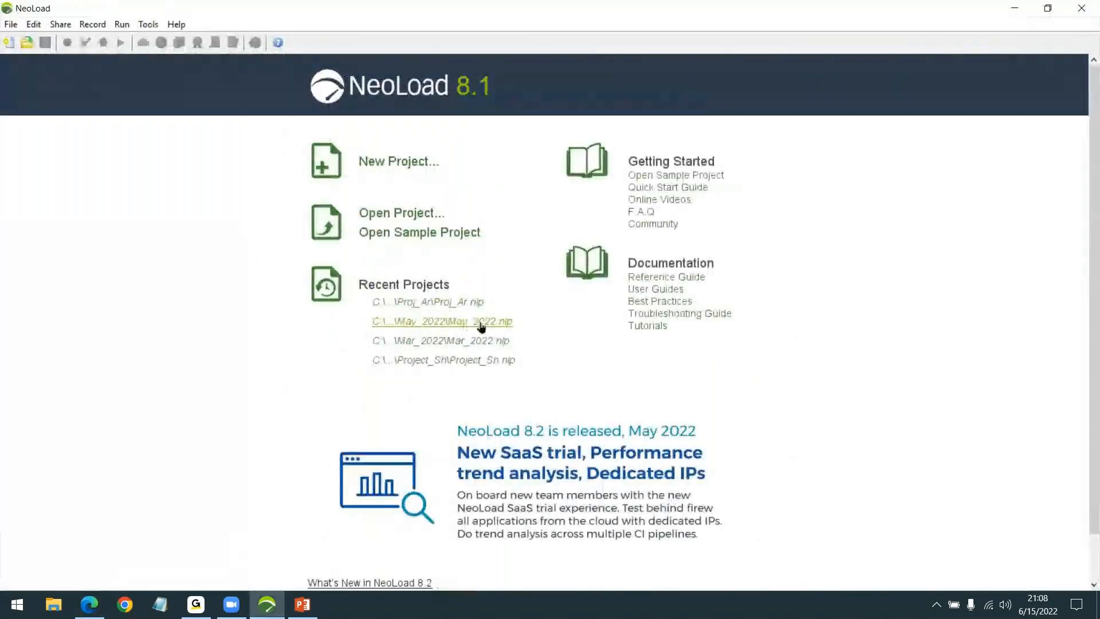
{"action": "left_click", "coordinate": [494, 322]}
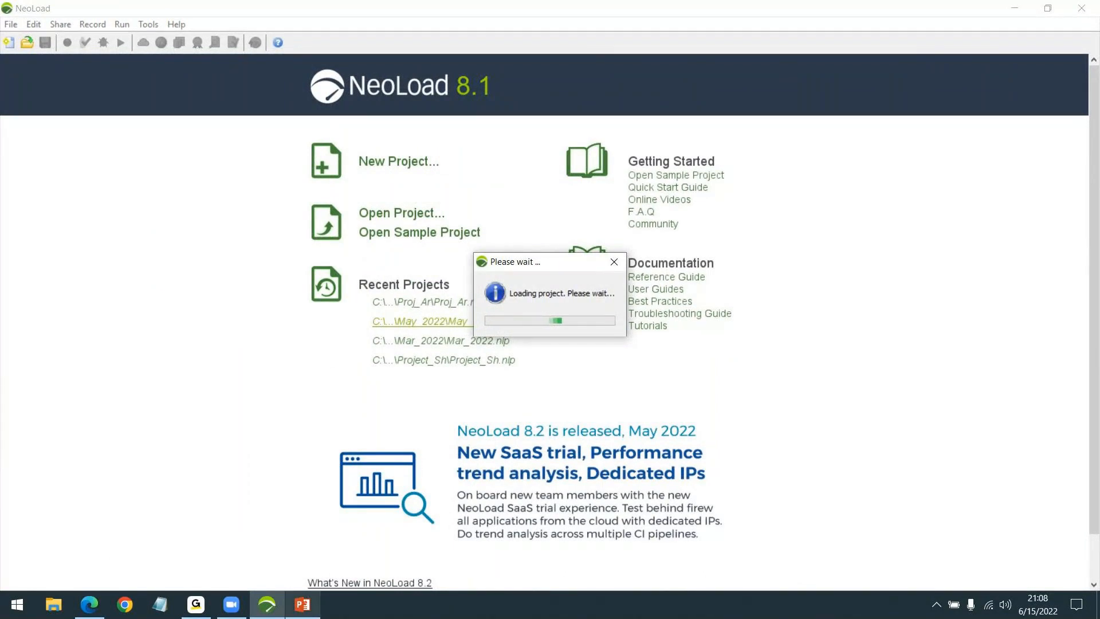
{"action": "left_click", "coordinate": [307, 615]}
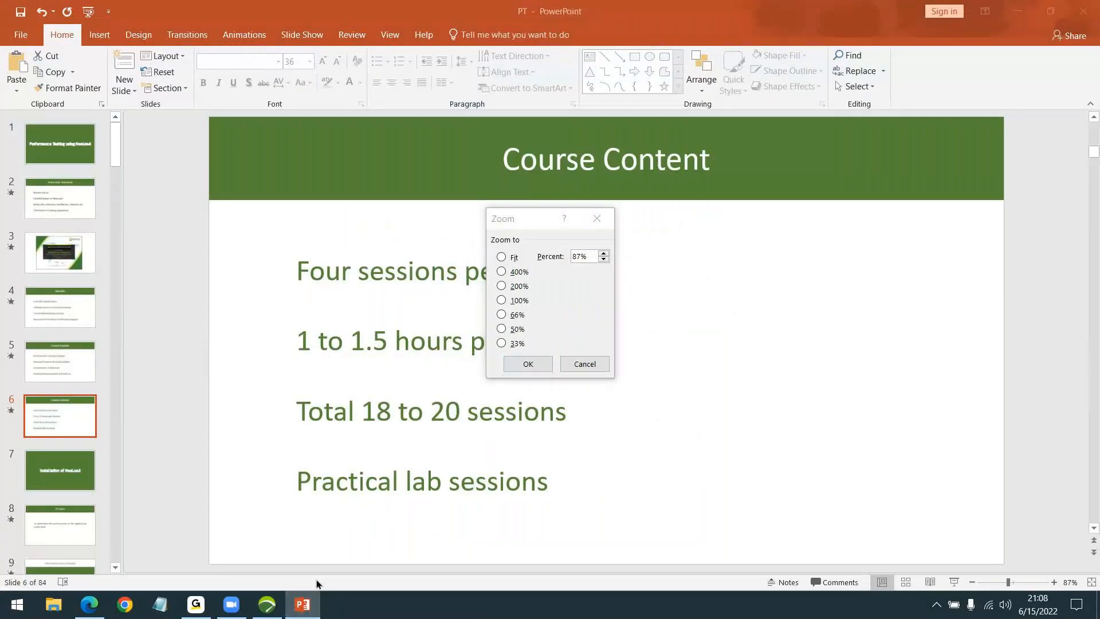
{"action": "left_click", "coordinate": [584, 365]}
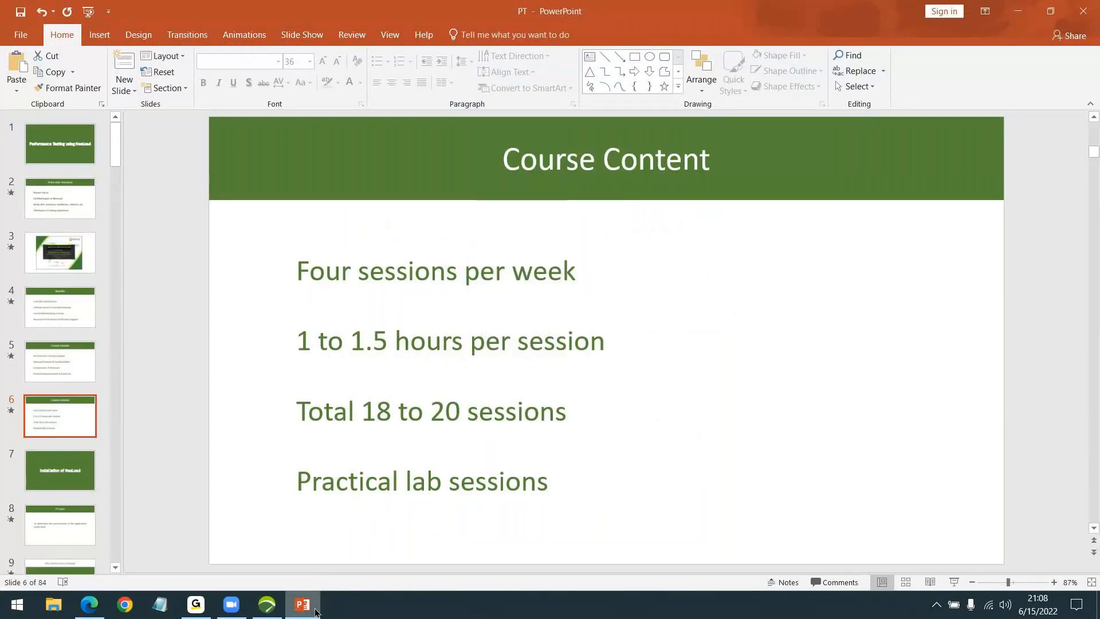
{"action": "key", "text": "alt+Tab"}
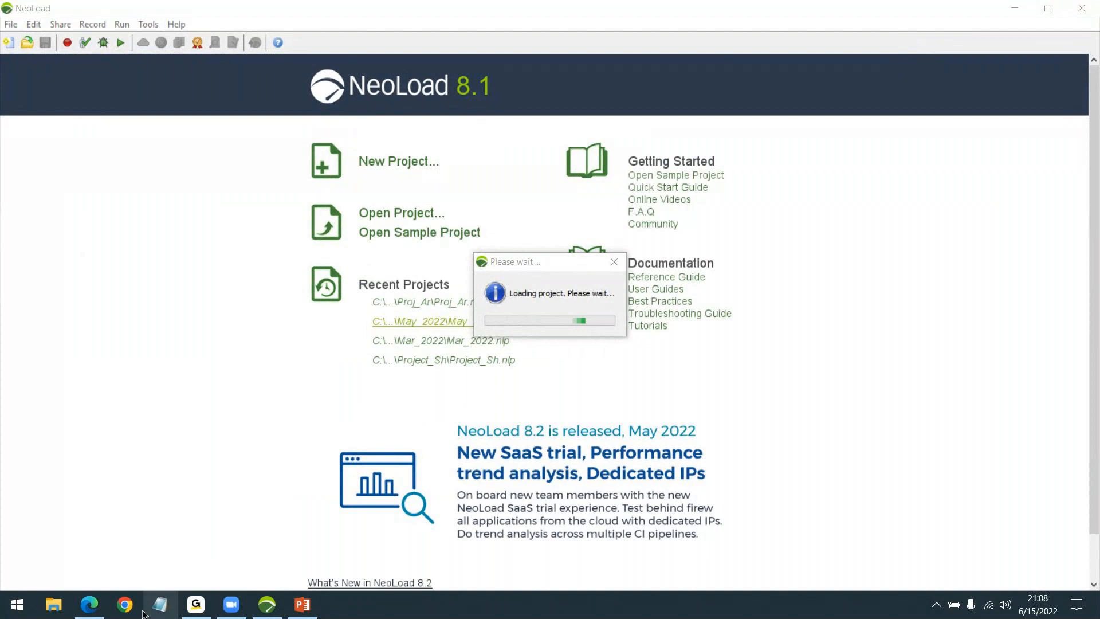
{"action": "key", "text": "alt+Tab"}
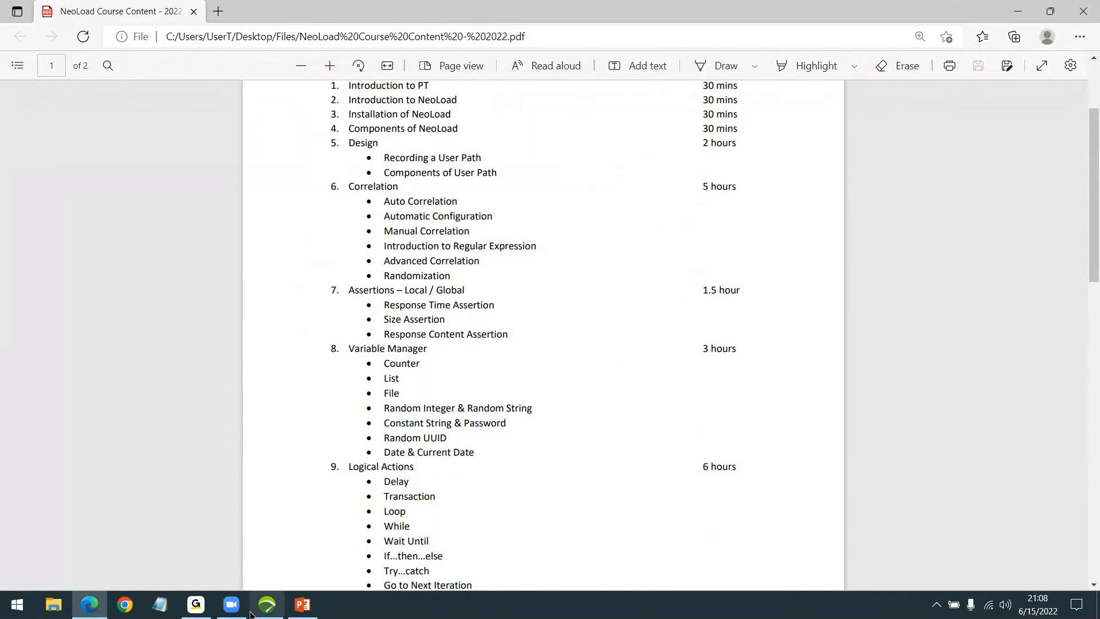
- Widen the user path tree slightly in NeoLoad and consult the course content PDF in Edge before returning to NeoLoad
{"action": "left_click", "coordinate": [278, 609]}
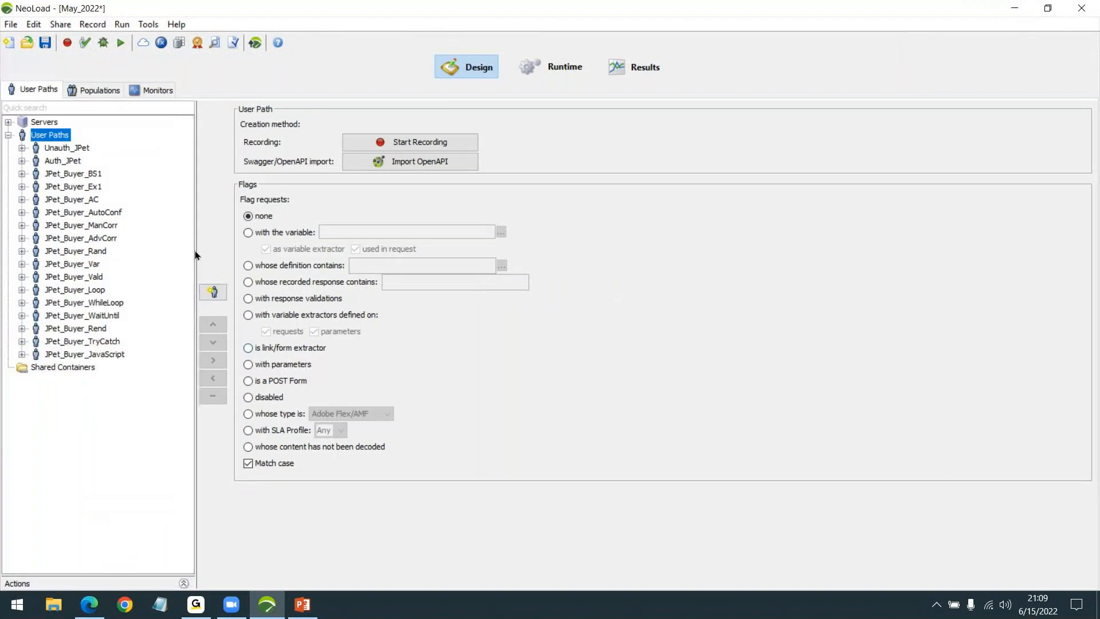
{"action": "left_click_drag", "start_coordinate": [194, 252], "coordinate": [203, 252]}
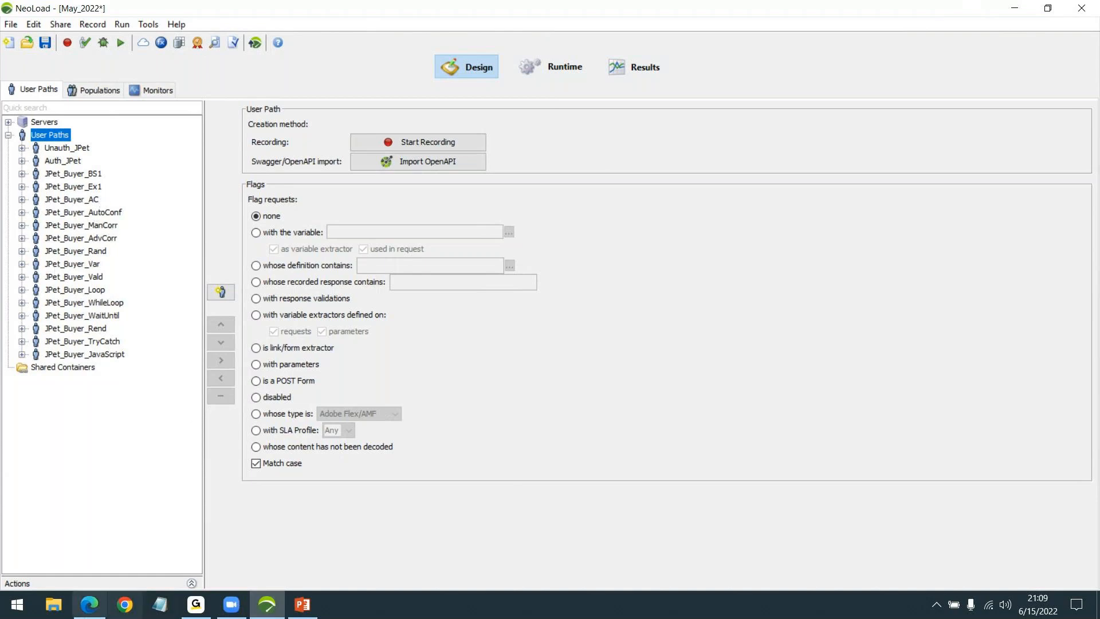
{"action": "left_click", "coordinate": [83, 611]}
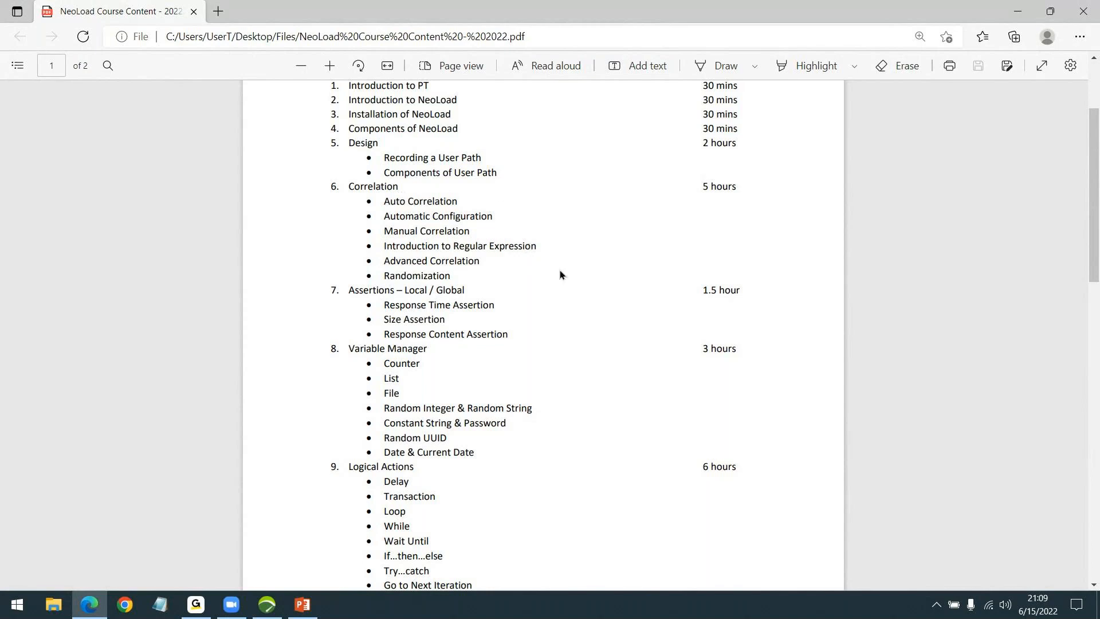
{"action": "left_click", "coordinate": [1016, 16]}
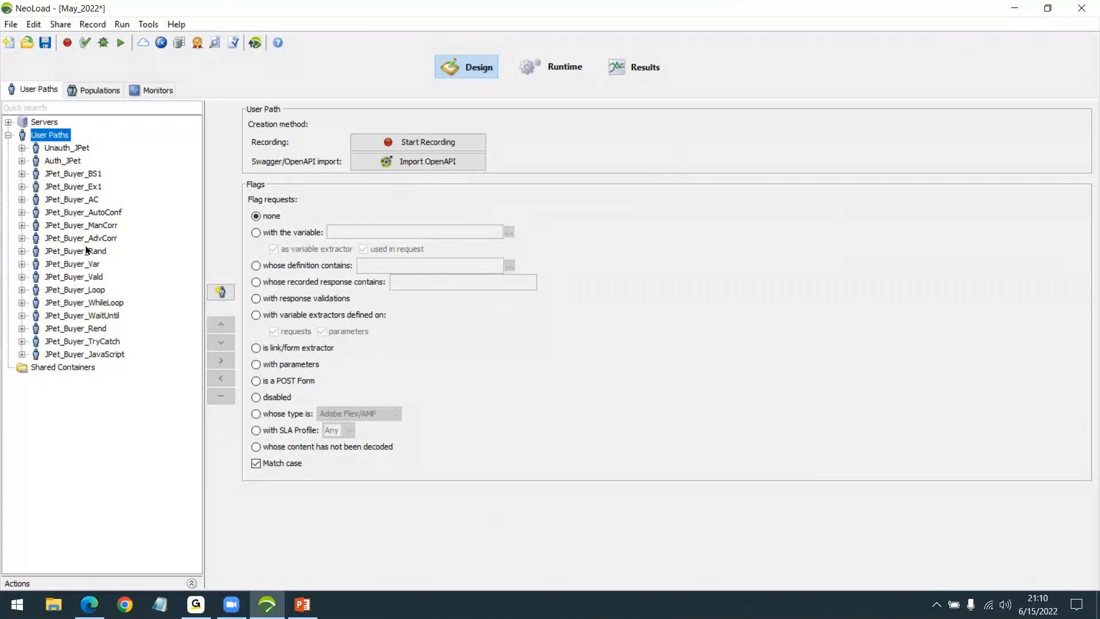
- Inspect the definitions of the user paths JPet_Buyer_AC, AutoConf, ManCorr, AdvCorr, Rand and Var one after another
{"action": "left_click", "coordinate": [92, 200]}
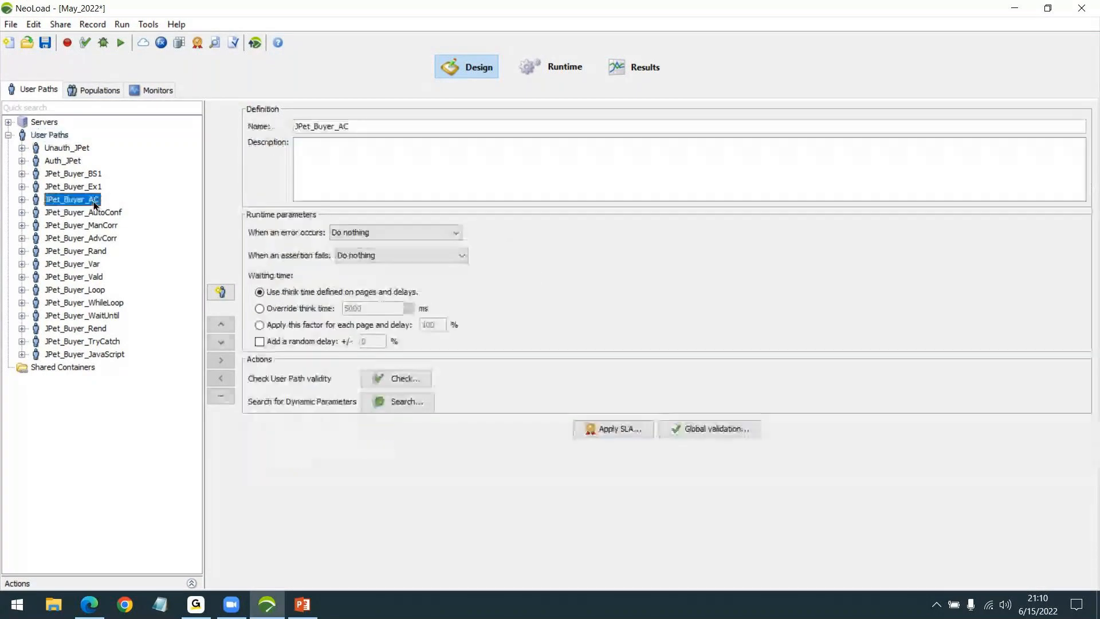
{"action": "left_click", "coordinate": [103, 213]}
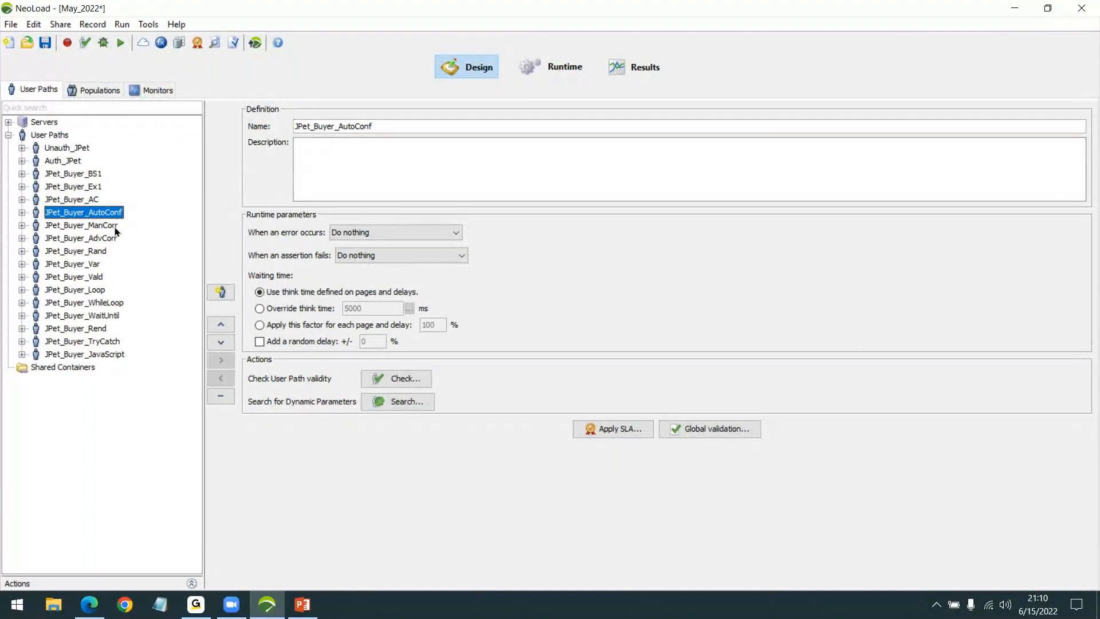
{"action": "left_click", "coordinate": [114, 225]}
{"action": "left_click", "coordinate": [117, 240]}
{"action": "left_click", "coordinate": [107, 252]}
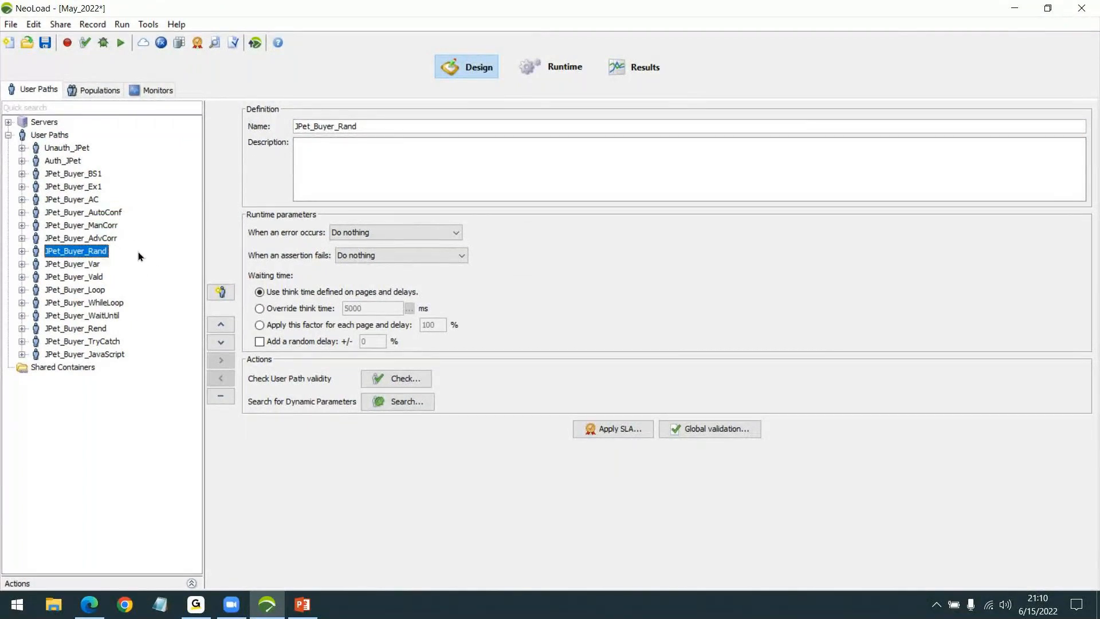
{"action": "left_click", "coordinate": [88, 267]}
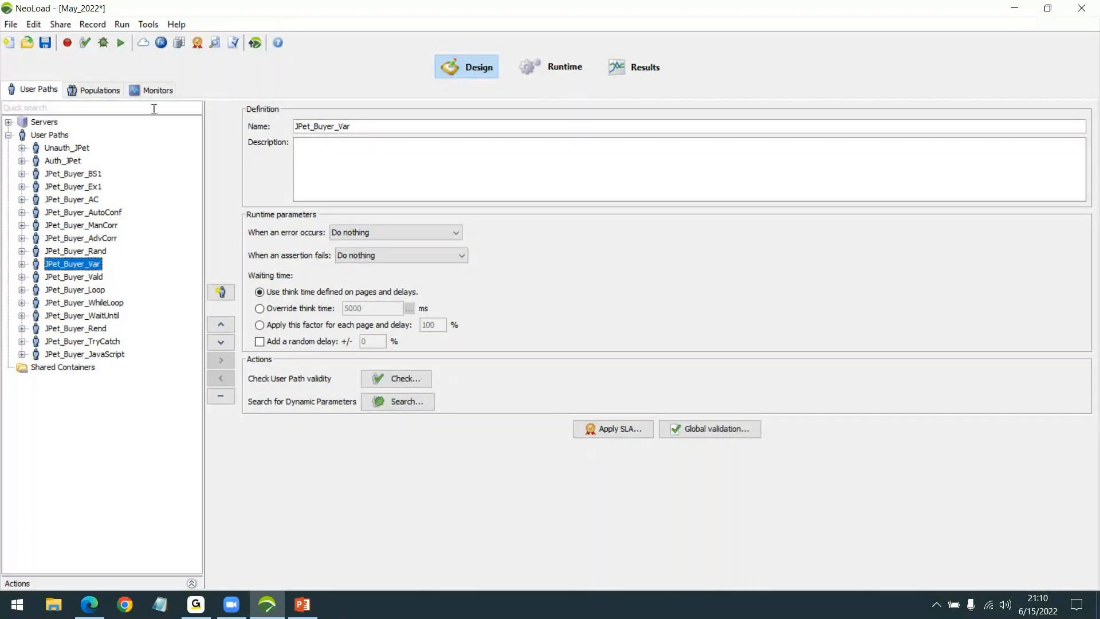
- Examine the settings of the p_Address file variable in the project's variables, and close them without changes
{"action": "key", "text": "ctrl+k"}
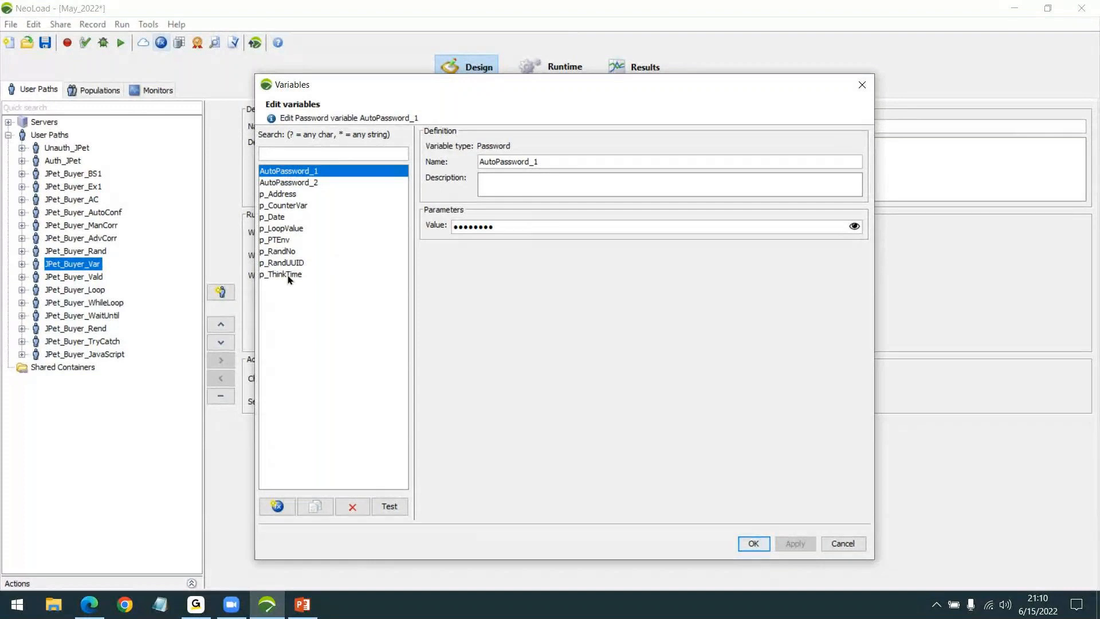
{"action": "left_click", "coordinate": [305, 194]}
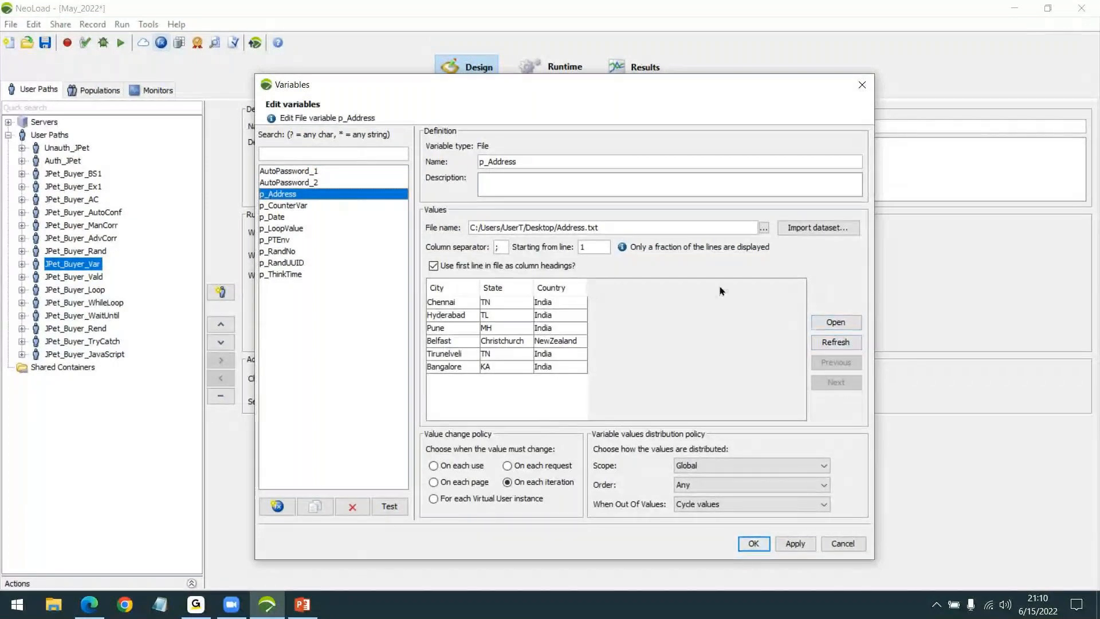
{"action": "left_click", "coordinate": [858, 84]}
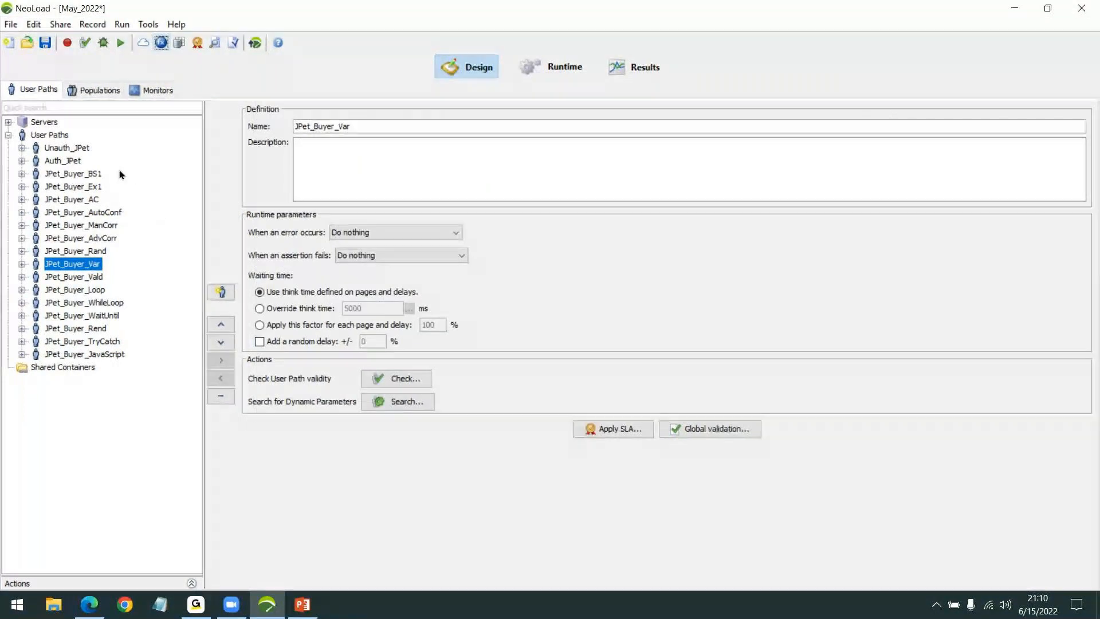
- Review the contents of the populations Population1 and Rend, and view the monitoring agents and monitored machines
{"action": "left_click", "coordinate": [88, 92]}
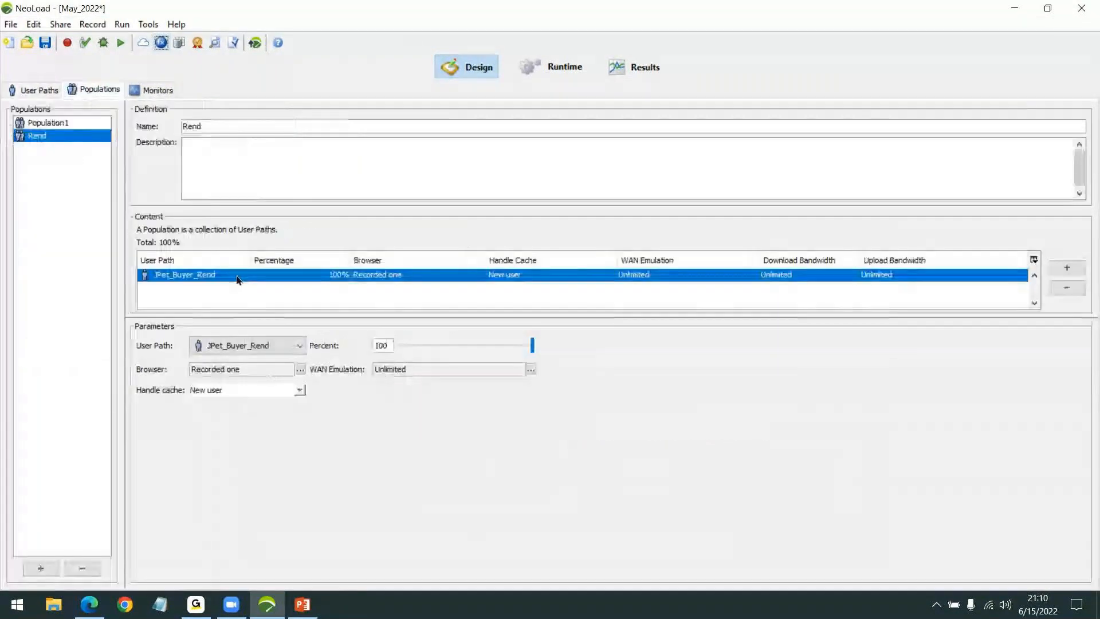
{"action": "left_click", "coordinate": [63, 127]}
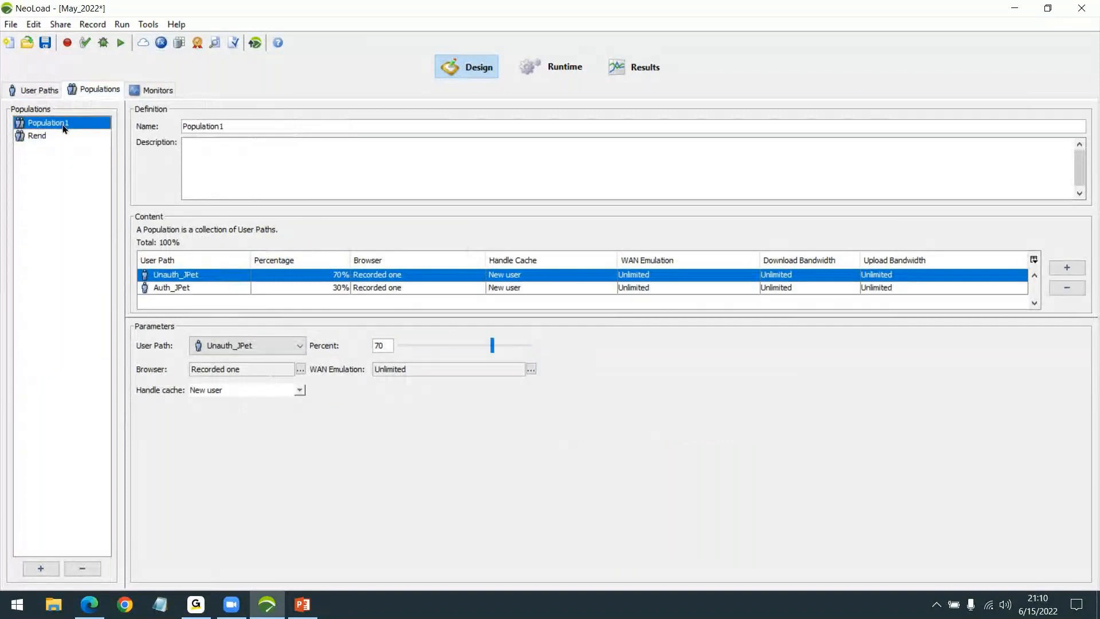
{"action": "left_click", "coordinate": [58, 135]}
{"action": "left_click", "coordinate": [151, 91]}
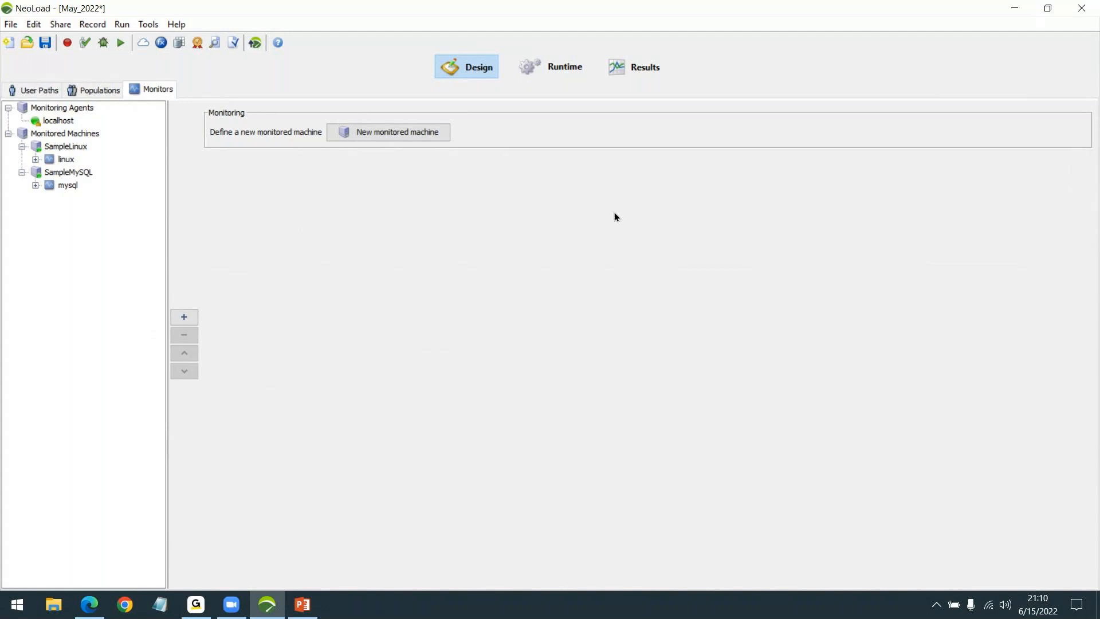
- Look over the runtime scenario settings and display the test results summary in a maximized window
{"action": "left_click", "coordinate": [536, 71]}
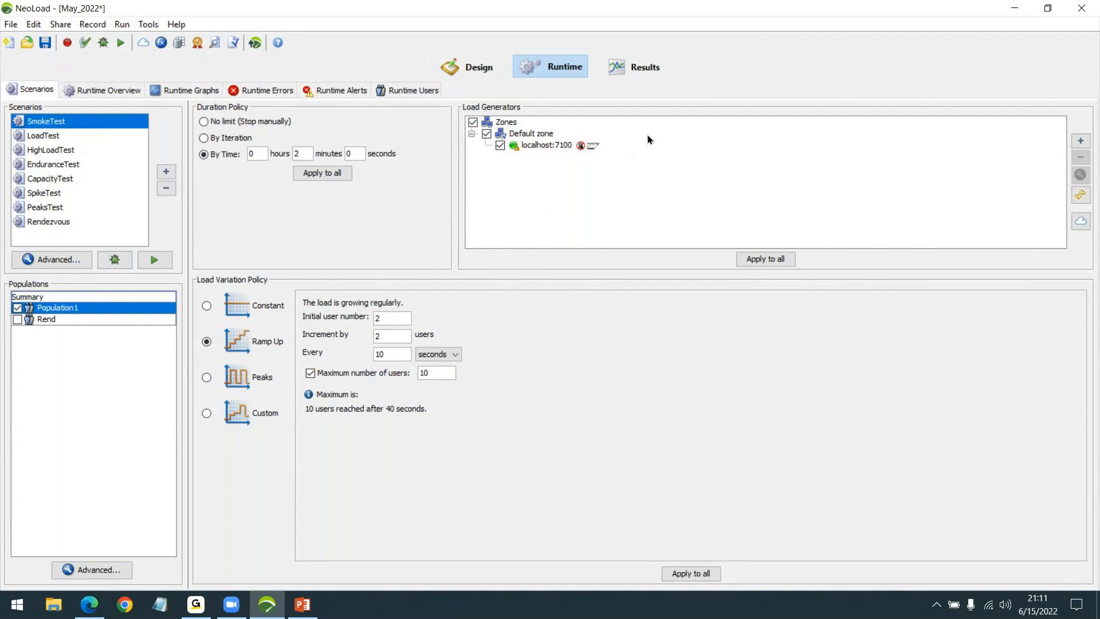
{"action": "left_click", "coordinate": [628, 63]}
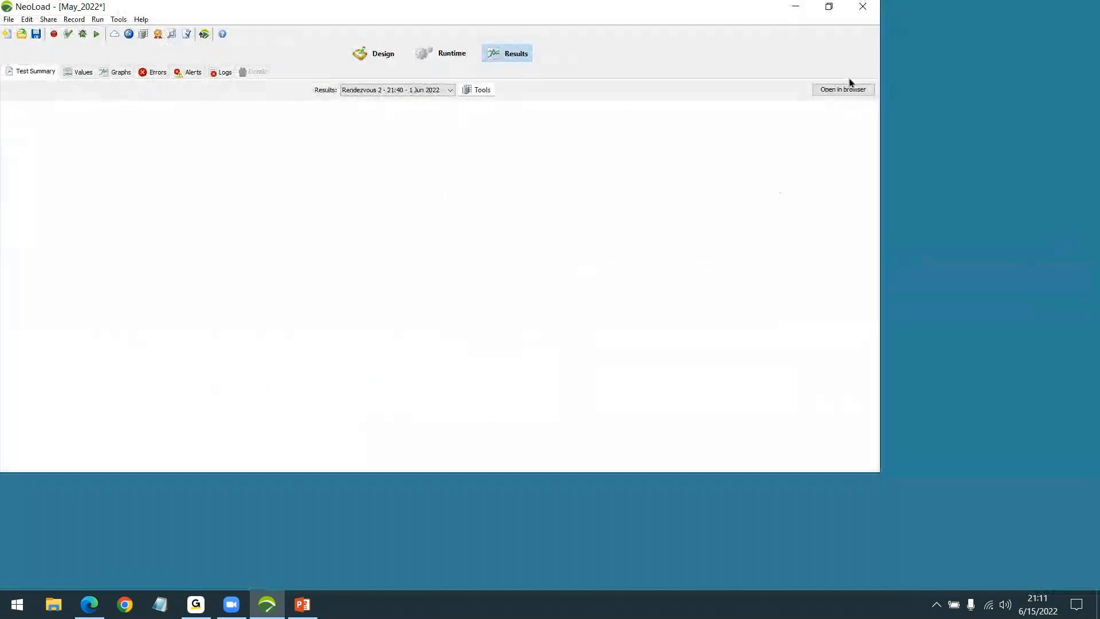
{"action": "left_click", "coordinate": [829, 7]}
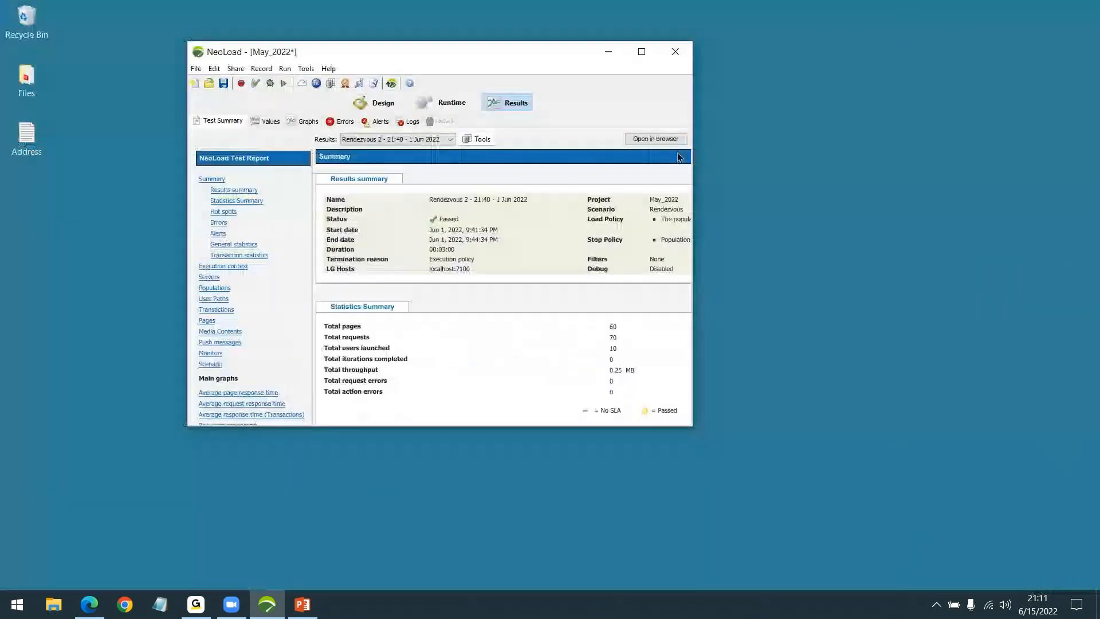
{"action": "key", "text": "super+Up"}
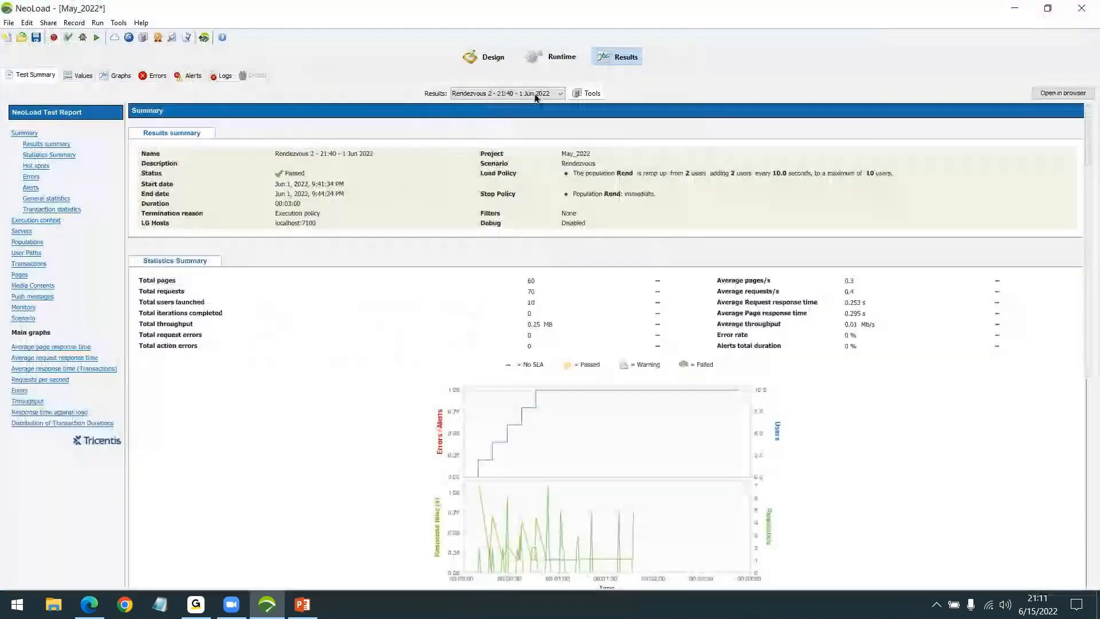
- View the result summaries of SmokeTest - 16:19 - 28 May 2022_1 and PeaksTest2 - 16:10 - 28 May 2022, and browse the remaining results
{"action": "left_click", "coordinate": [544, 93]}
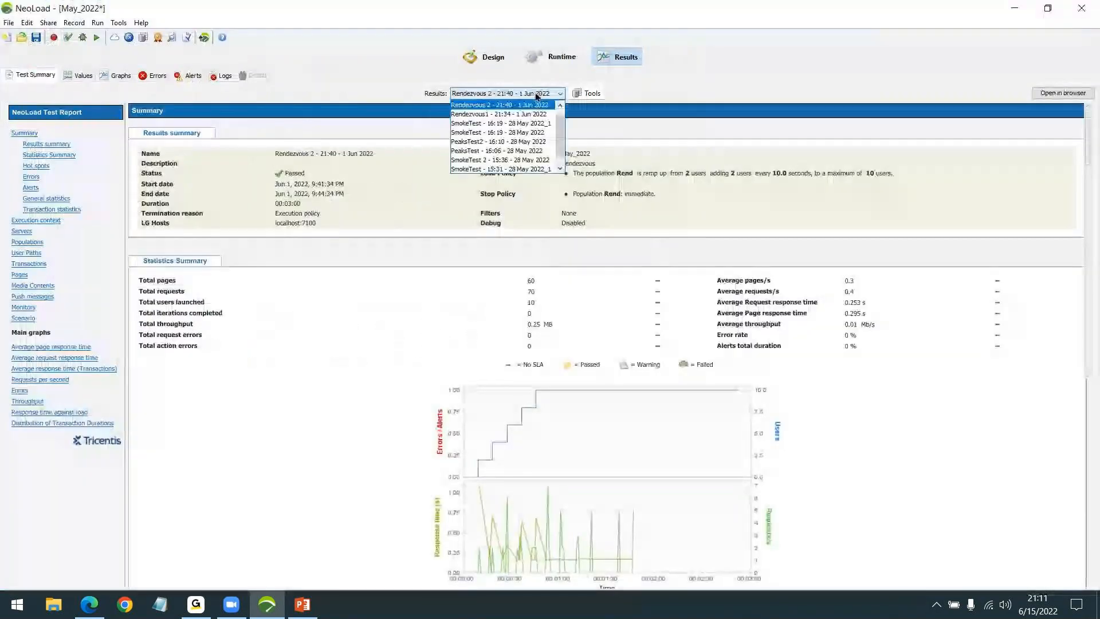
{"action": "scroll", "coordinate": [543, 136], "scroll_direction": "up", "scroll_amount": 1}
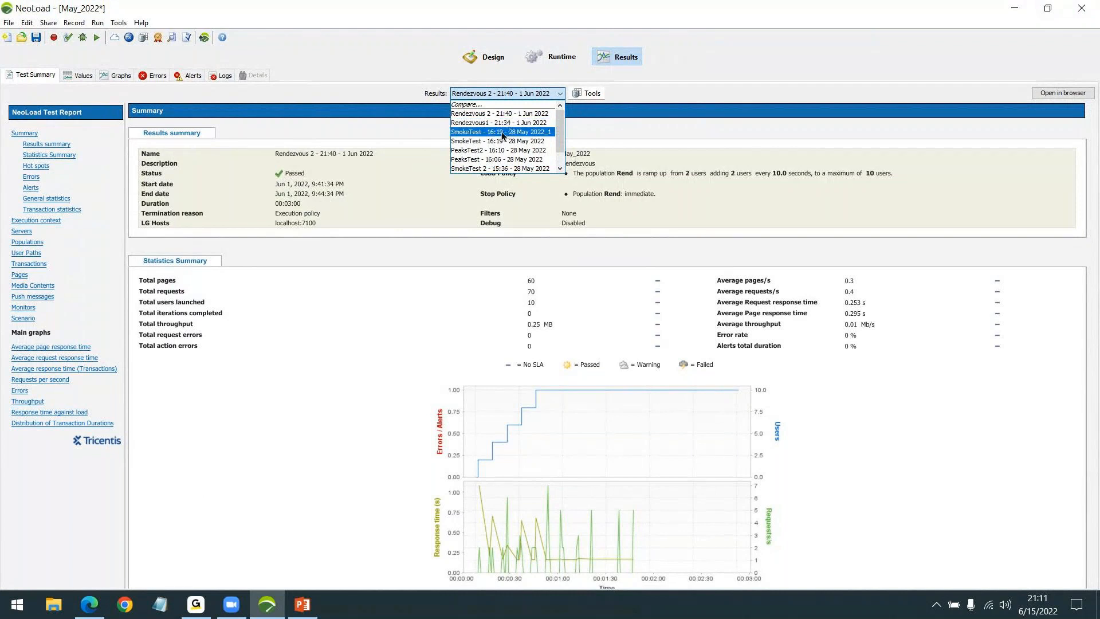
{"action": "left_click", "coordinate": [503, 133]}
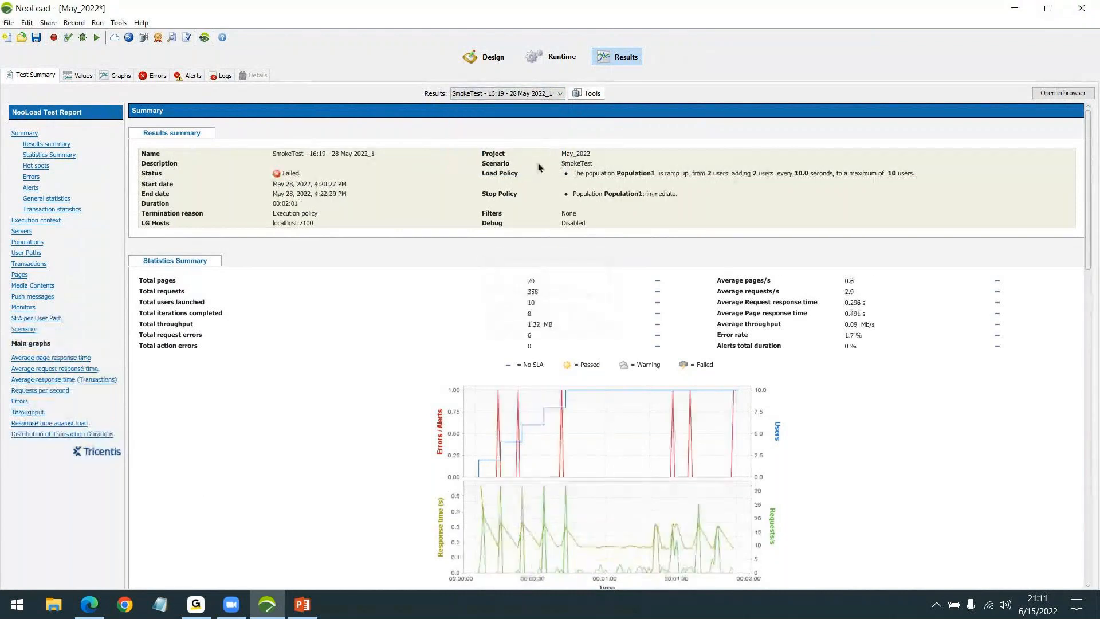
{"action": "left_click", "coordinate": [535, 96]}
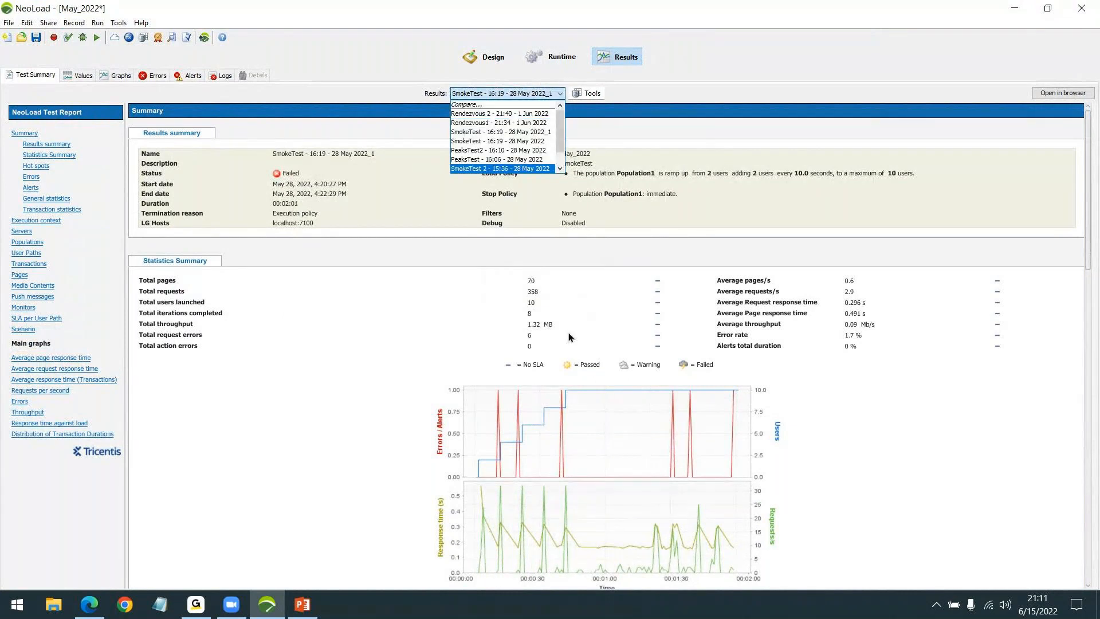
{"action": "left_click", "coordinate": [536, 150]}
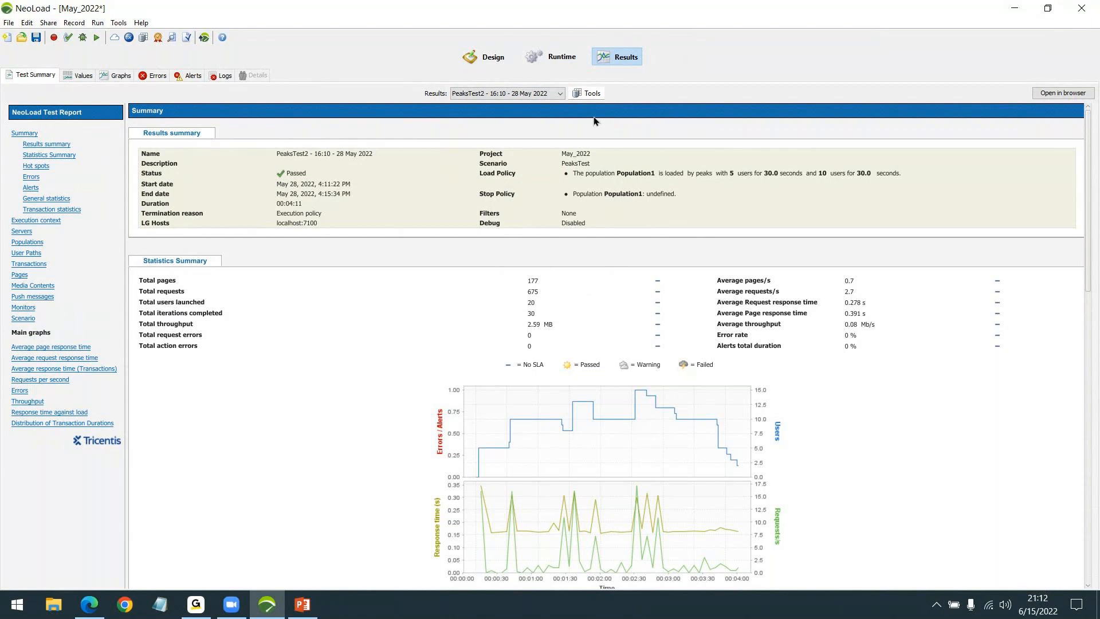
{"action": "left_click", "coordinate": [545, 94]}
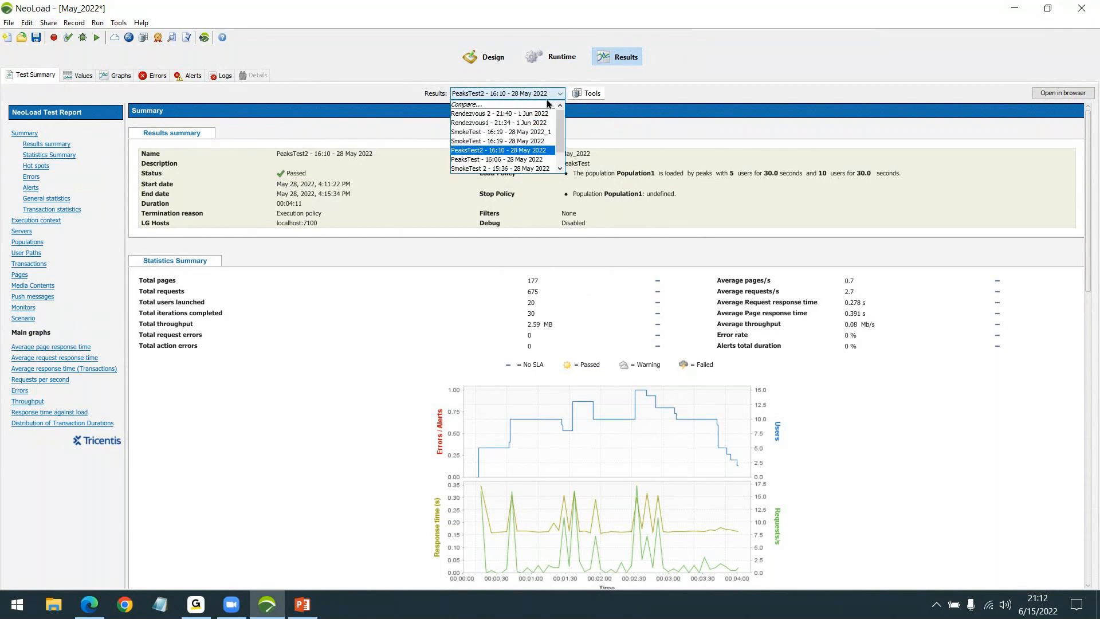
{"action": "scroll", "coordinate": [518, 155], "scroll_direction": "down", "scroll_amount": 1}
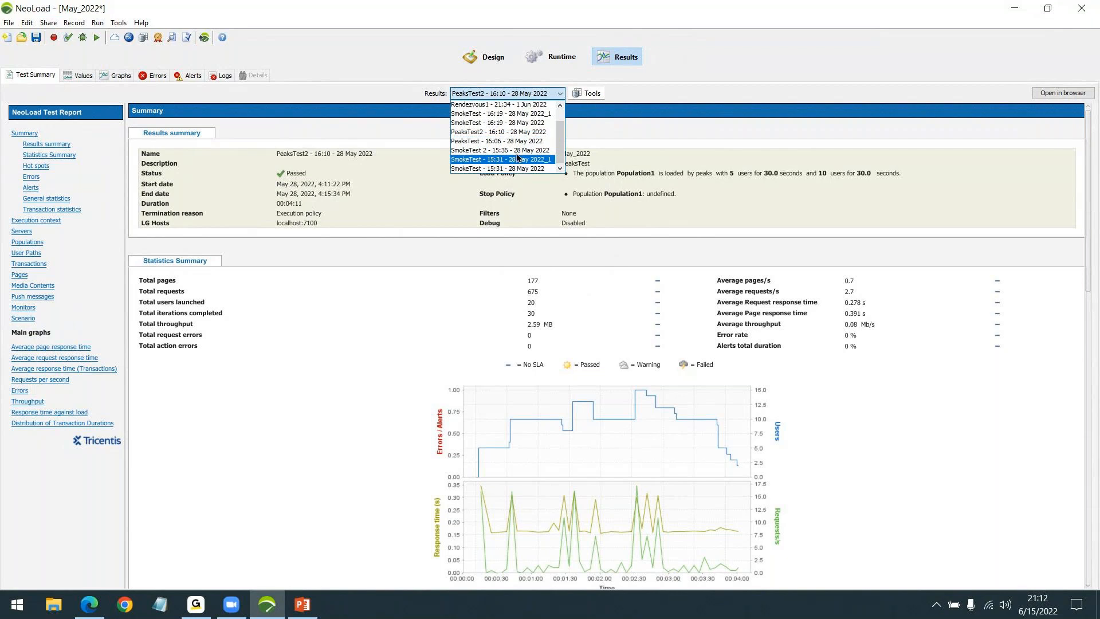
{"action": "left_click", "coordinate": [653, 179]}
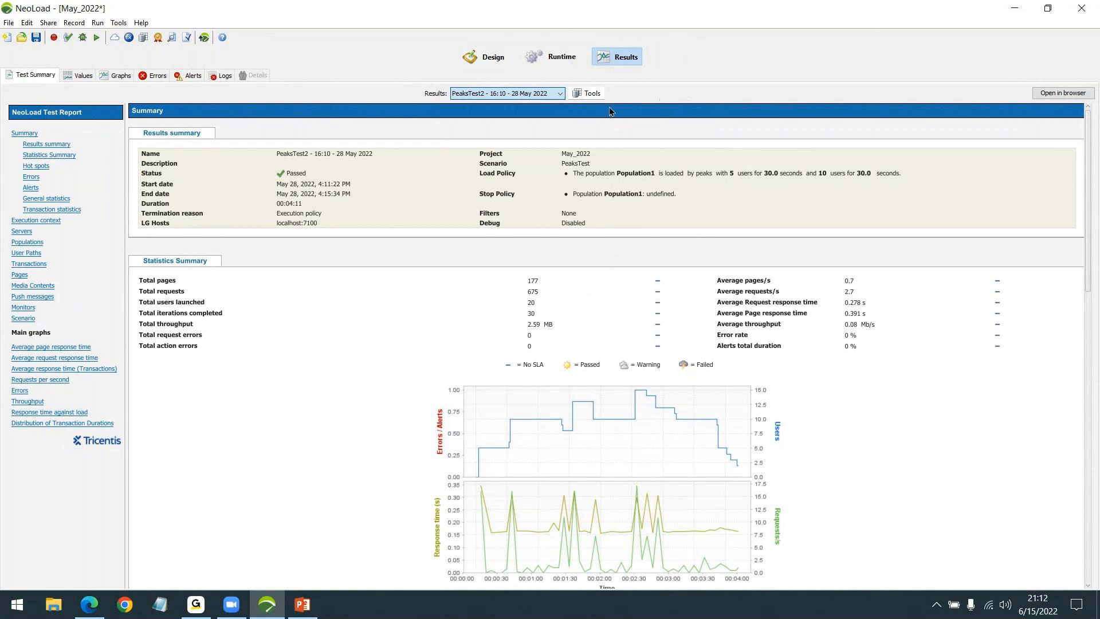
- Open the Results Manager and show the details of the PeaksTest2 - 16:10 - 28 May 2022 result
{"action": "left_click", "coordinate": [582, 94]}
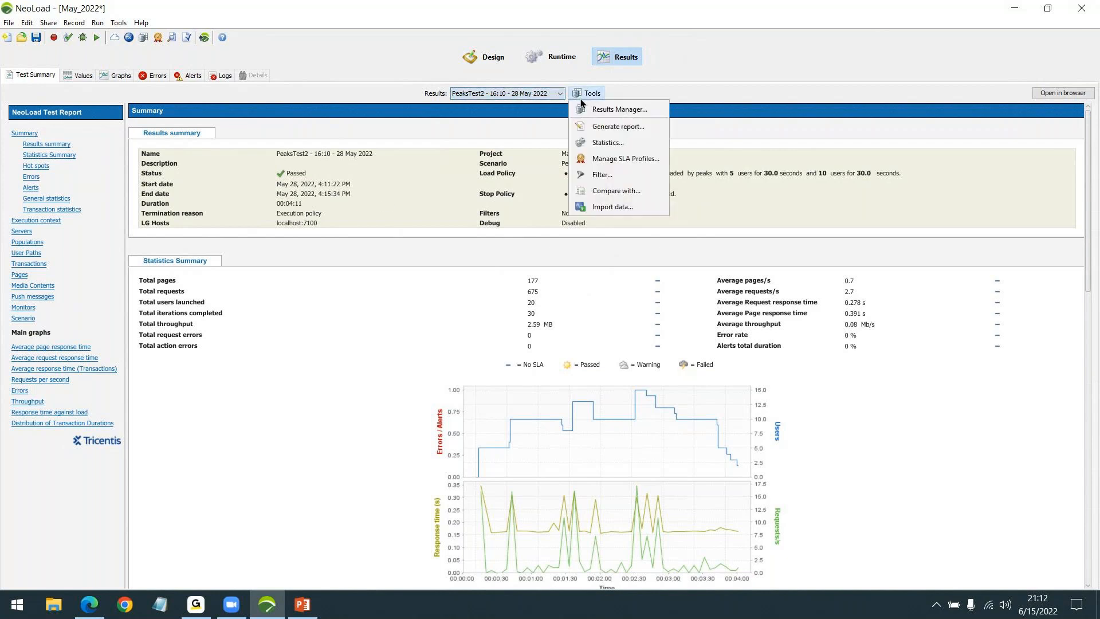
{"action": "key", "text": "Return"}
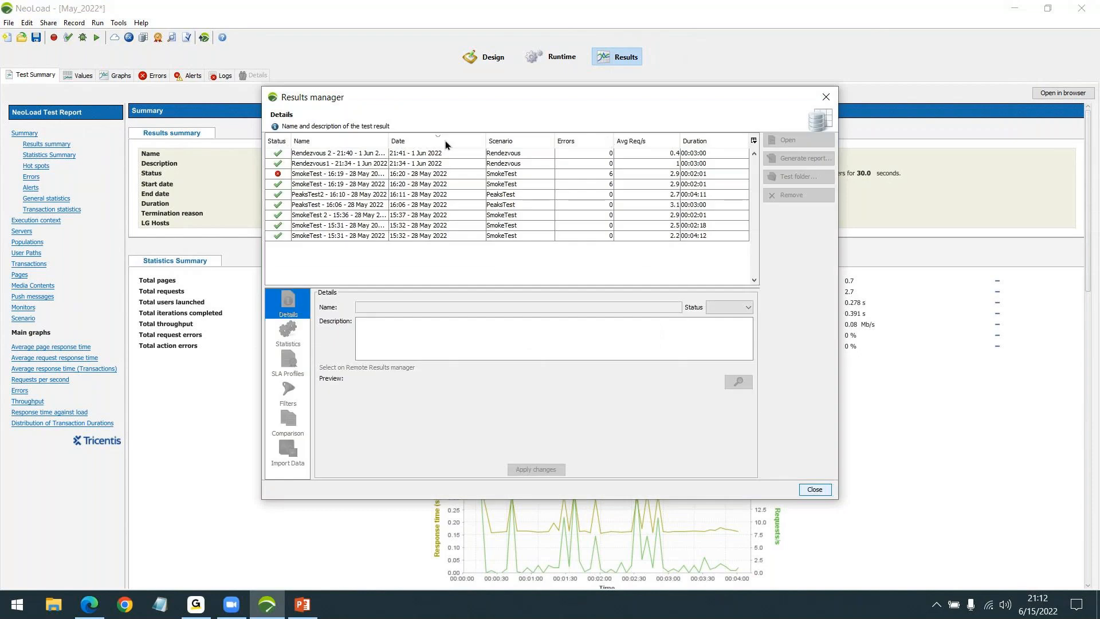
{"action": "left_click", "coordinate": [515, 194]}
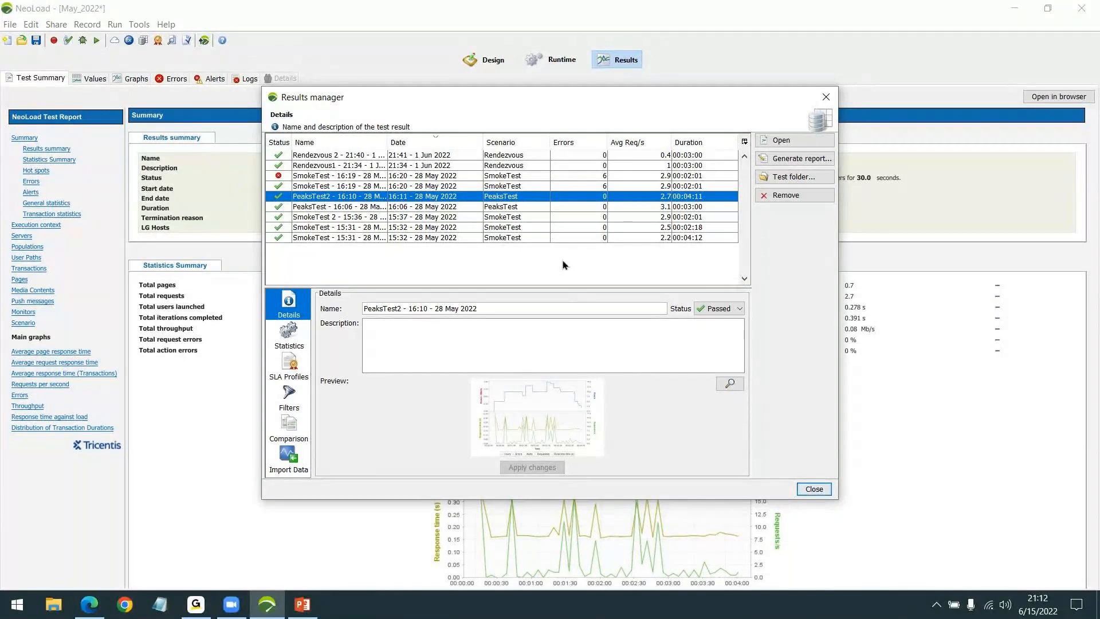
- Close the Results Manager and show the user paths in the Design area
{"action": "left_click", "coordinate": [814, 489]}
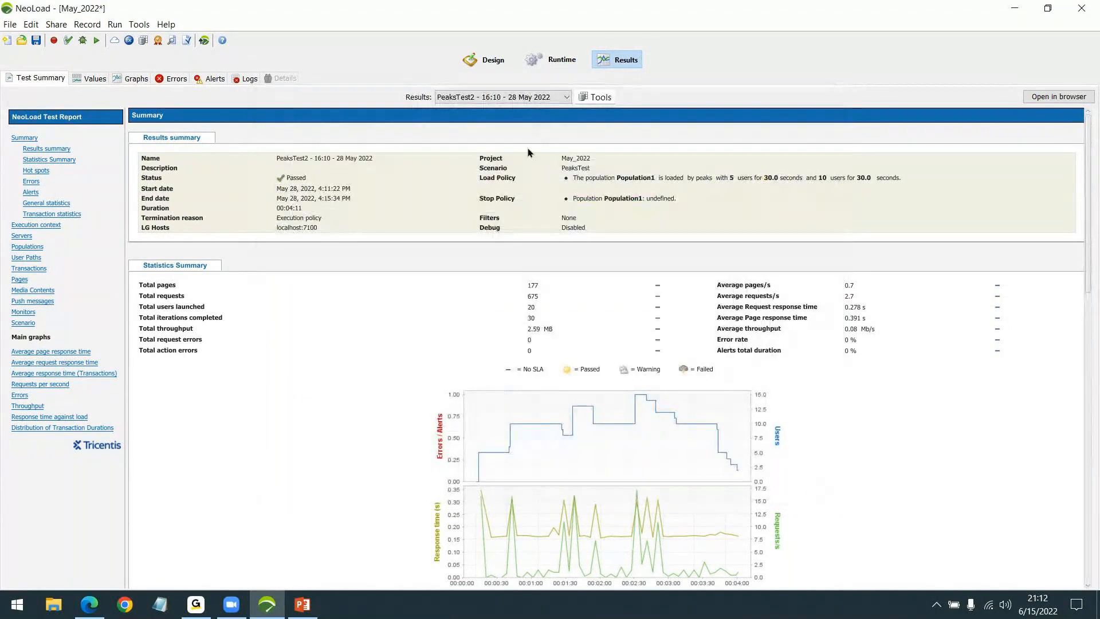
{"action": "left_click", "coordinate": [486, 64]}
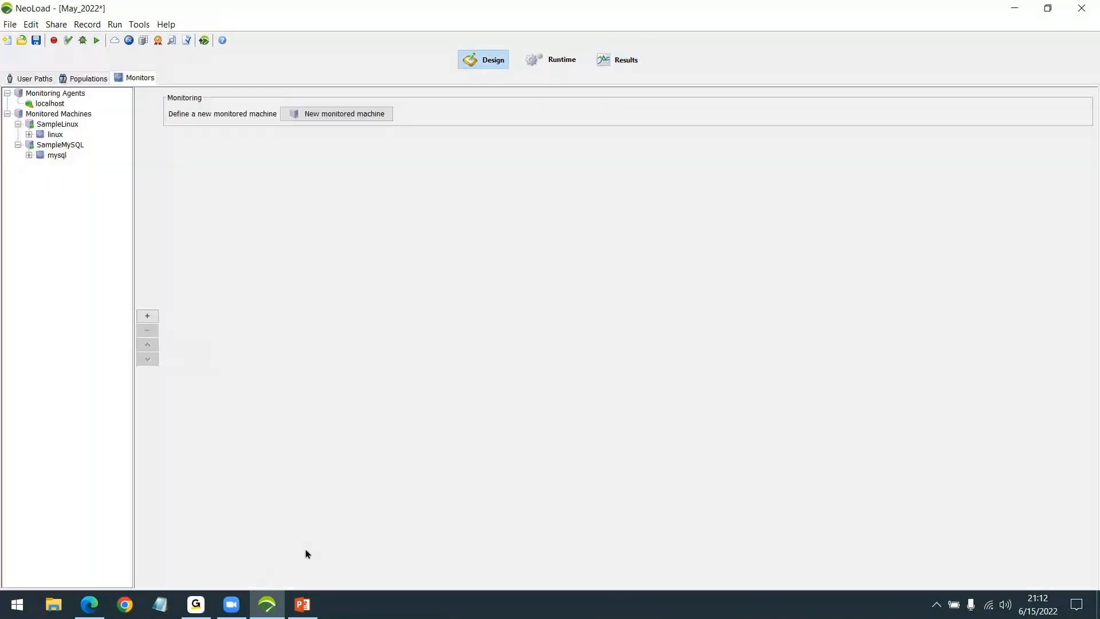
{"action": "left_click", "coordinate": [29, 78]}
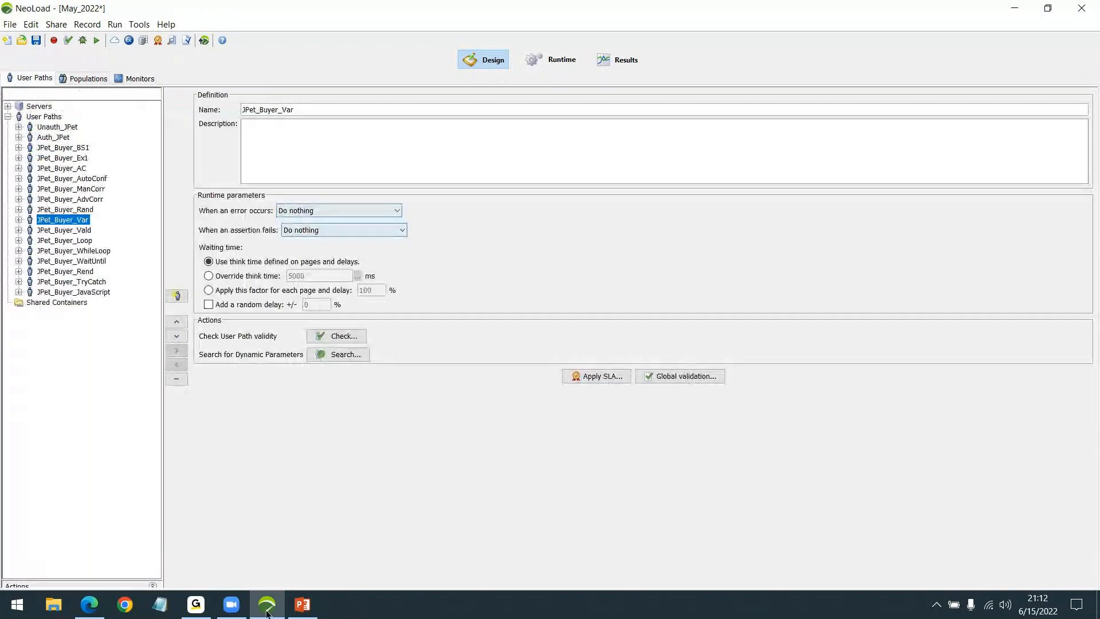
- Switch to the NeoLoad course content PDF in Microsoft Edge and review the Variable Manager and Logical Actions topics
{"action": "left_click", "coordinate": [89, 605]}
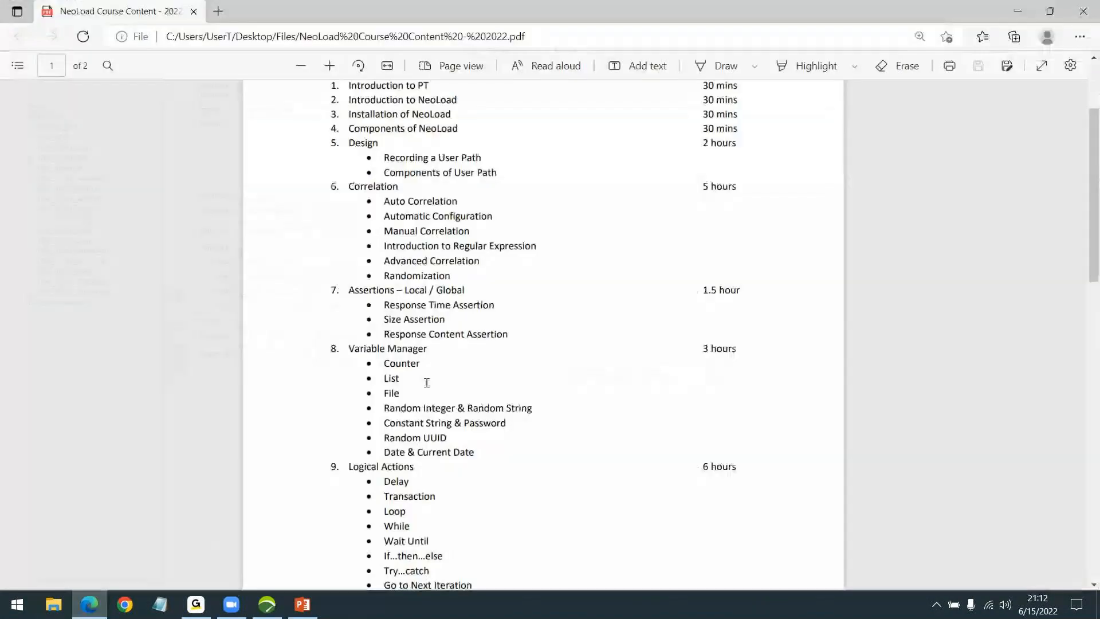
{"action": "scroll", "coordinate": [598, 285], "scroll_direction": "down", "scroll_amount": 3}
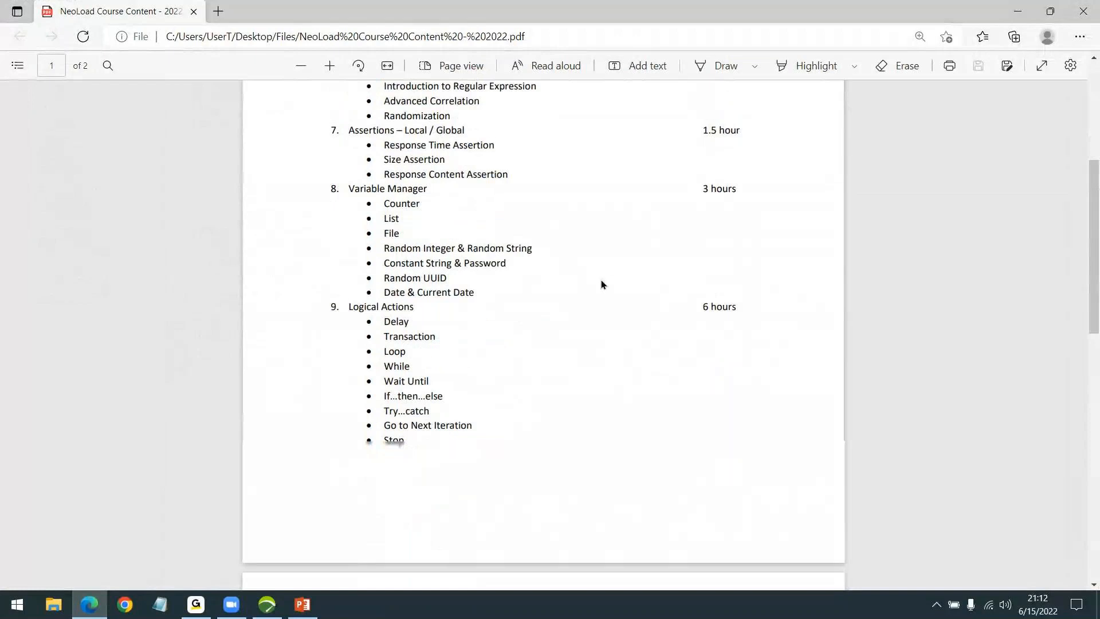
{"action": "scroll", "coordinate": [583, 256], "scroll_direction": "down", "scroll_amount": 2}
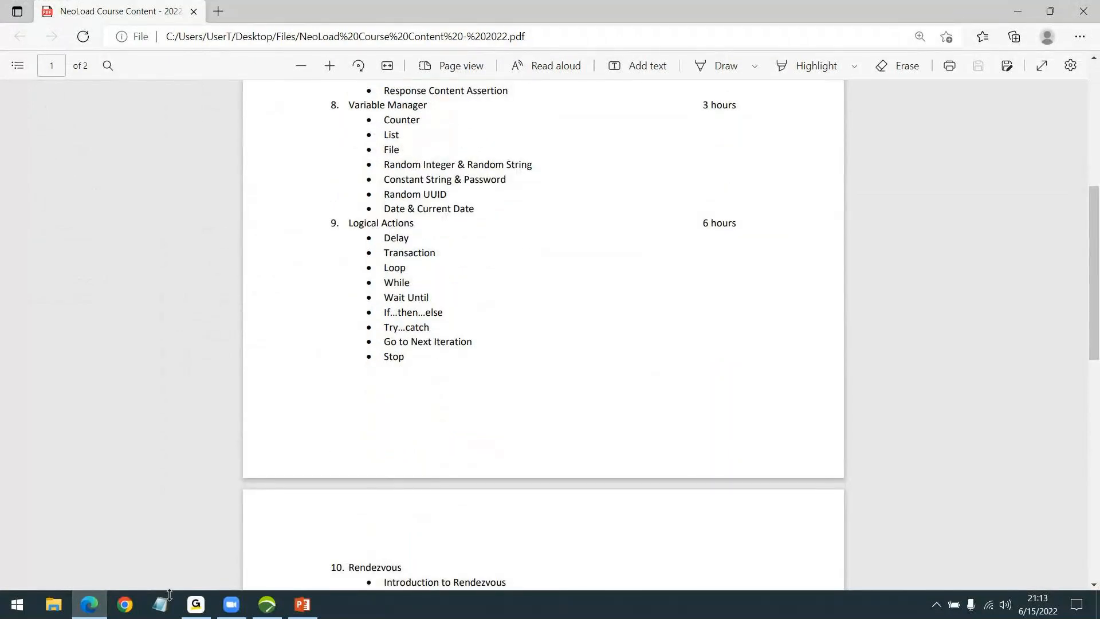
- Switch back to NeoLoad, view the list of actions available for user paths, and collapse it again
{"action": "left_click", "coordinate": [267, 604]}
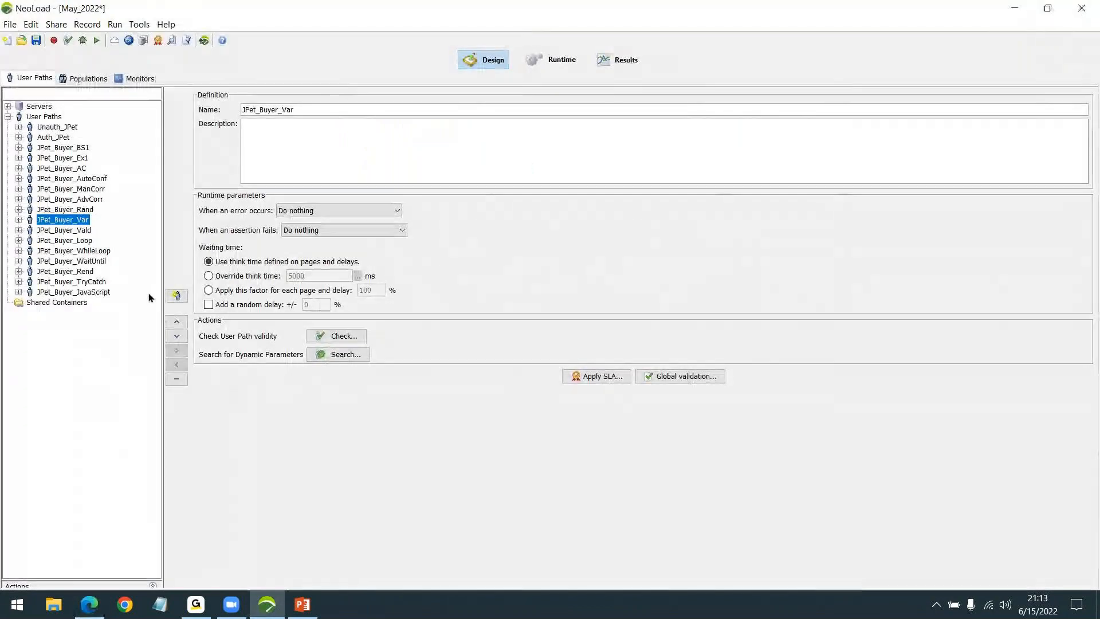
{"action": "left_click", "coordinate": [75, 585]}
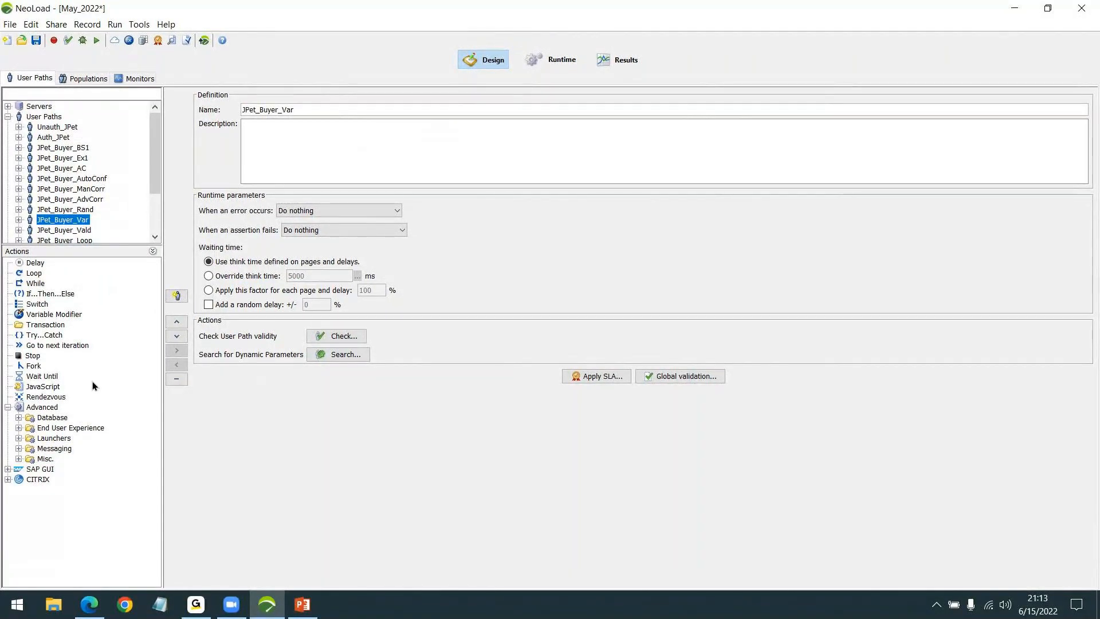
{"action": "left_click", "coordinate": [50, 386]}
{"action": "left_click", "coordinate": [152, 251]}
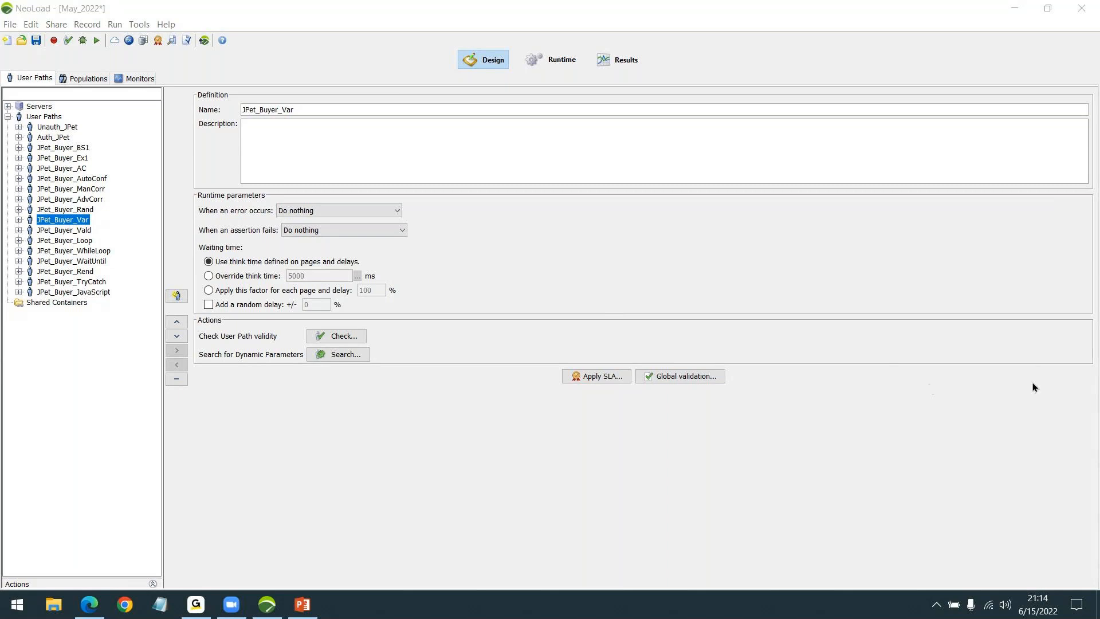
{"action": "left_click", "coordinate": [1006, 603]}
{"action": "left_click", "coordinate": [982, 367]}
{"action": "left_click", "coordinate": [1006, 605]}
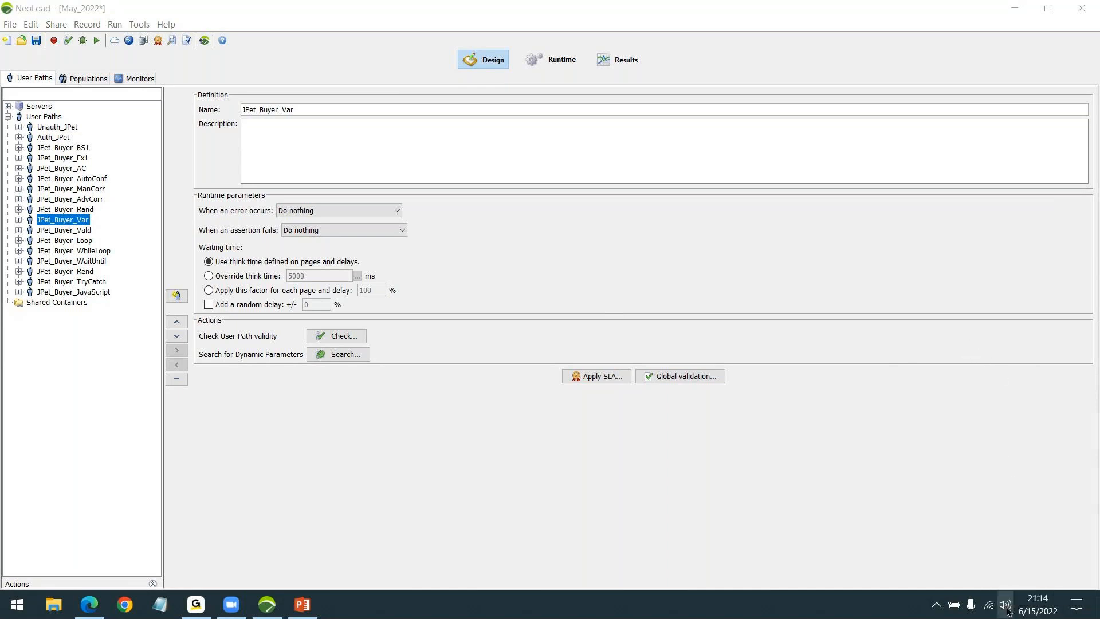
{"action": "left_click", "coordinate": [965, 355]}
{"action": "left_click", "coordinate": [974, 357]}
- Create a new project named JuneJuly_2022 in the default directory without saving the current project
{"action": "left_click", "coordinate": [9, 25]}
{"action": "left_click", "coordinate": [21, 41]}
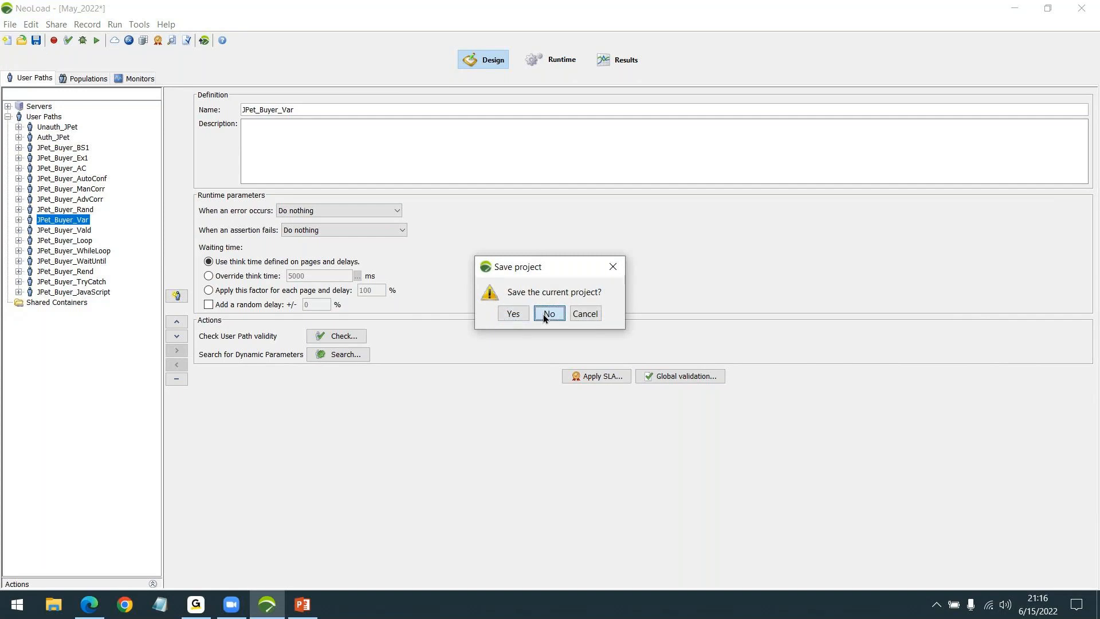
{"action": "left_click", "coordinate": [543, 314]}
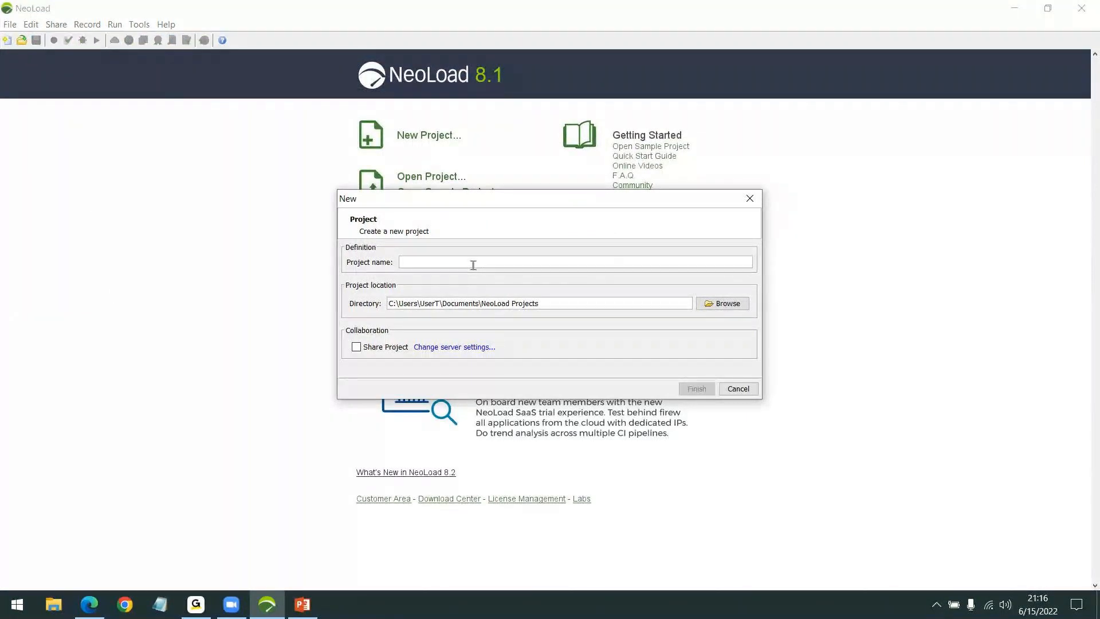
{"action": "type", "text": "JuneJuly"}
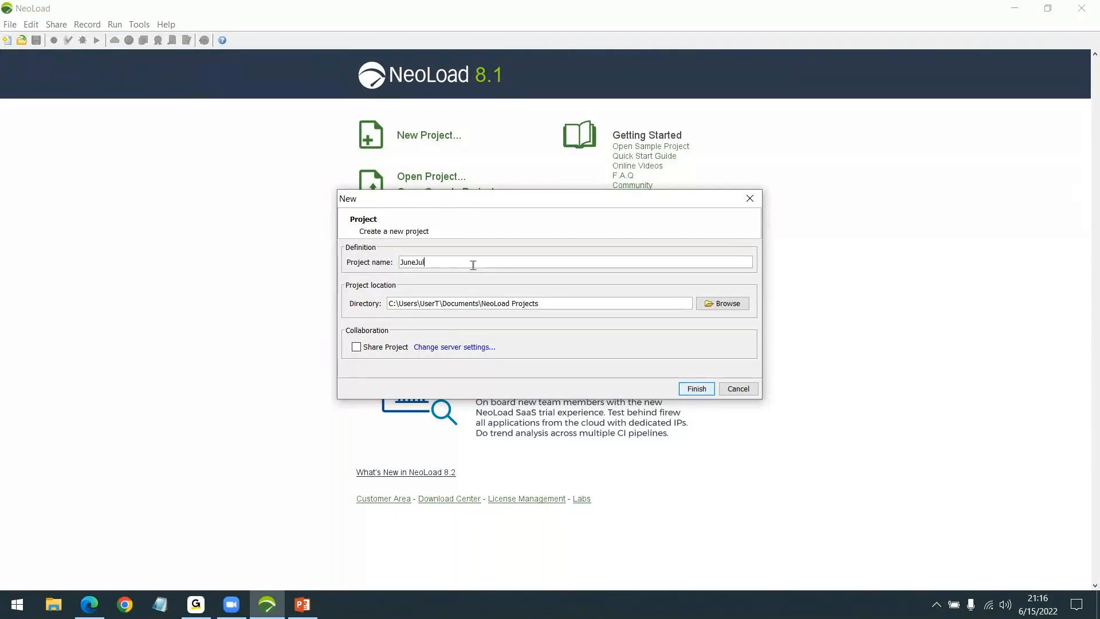
{"action": "type", "text": "_2022"}
{"action": "left_click", "coordinate": [696, 388]}
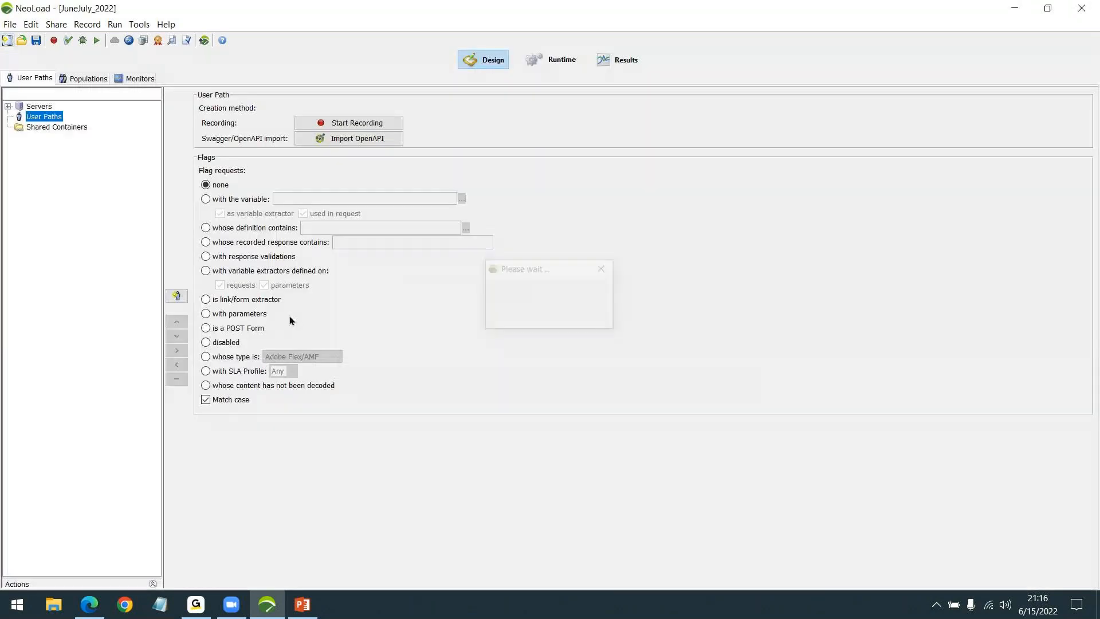
{"action": "left_click", "coordinate": [12, 29]}
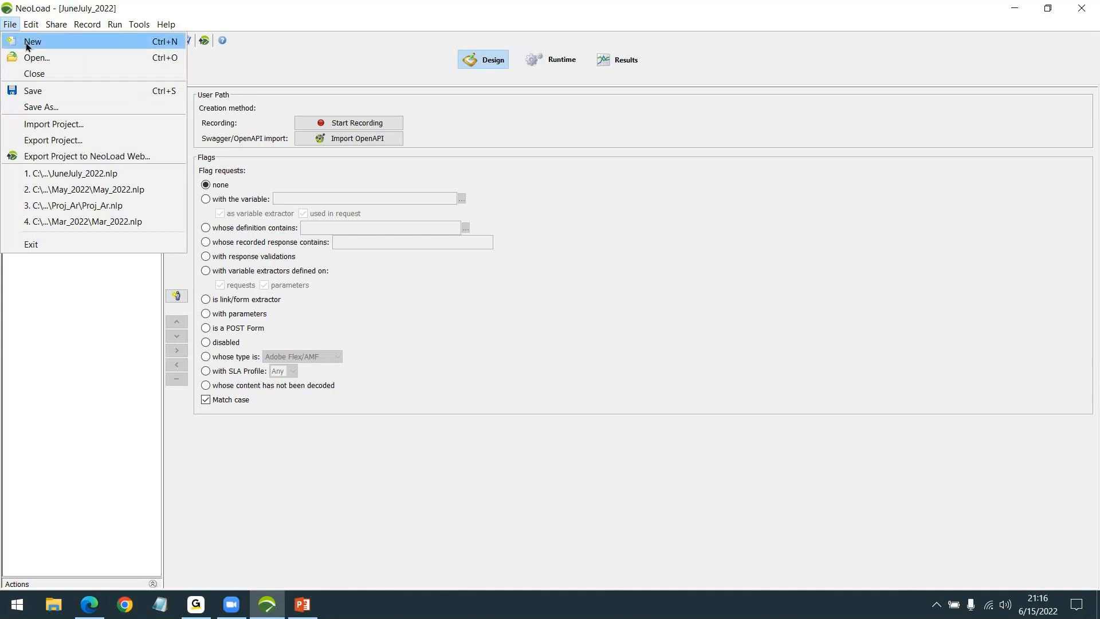
{"action": "left_click", "coordinate": [26, 42]}
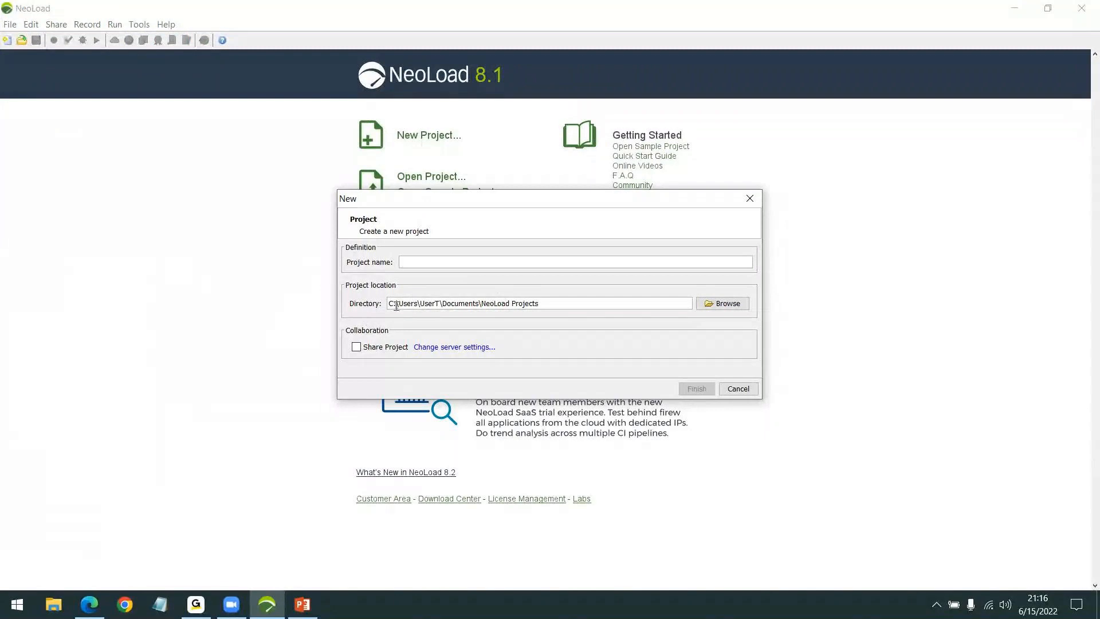
{"action": "left_click", "coordinate": [738, 388]}
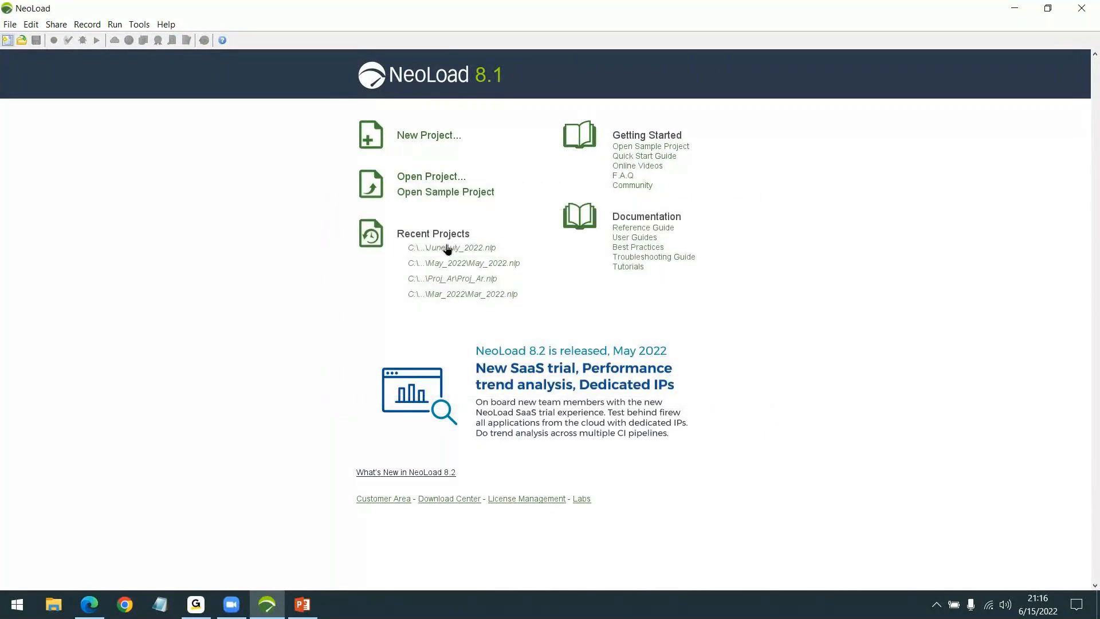
{"action": "left_click", "coordinate": [447, 248]}
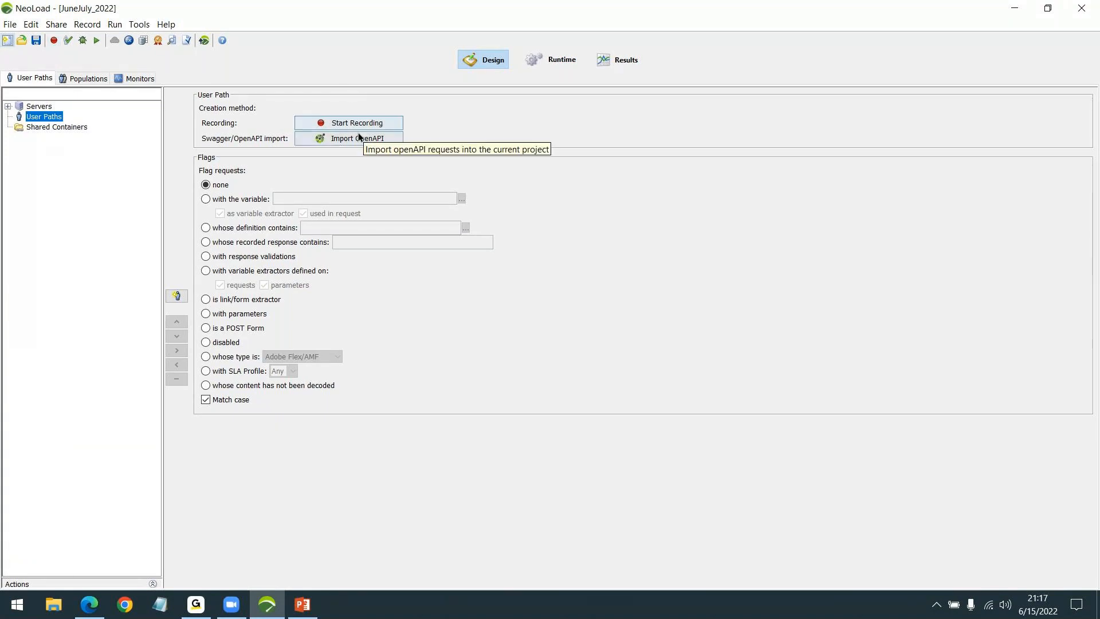
- Set up a new recording with the user path named JPet_Rec
{"action": "left_click", "coordinate": [362, 122]}
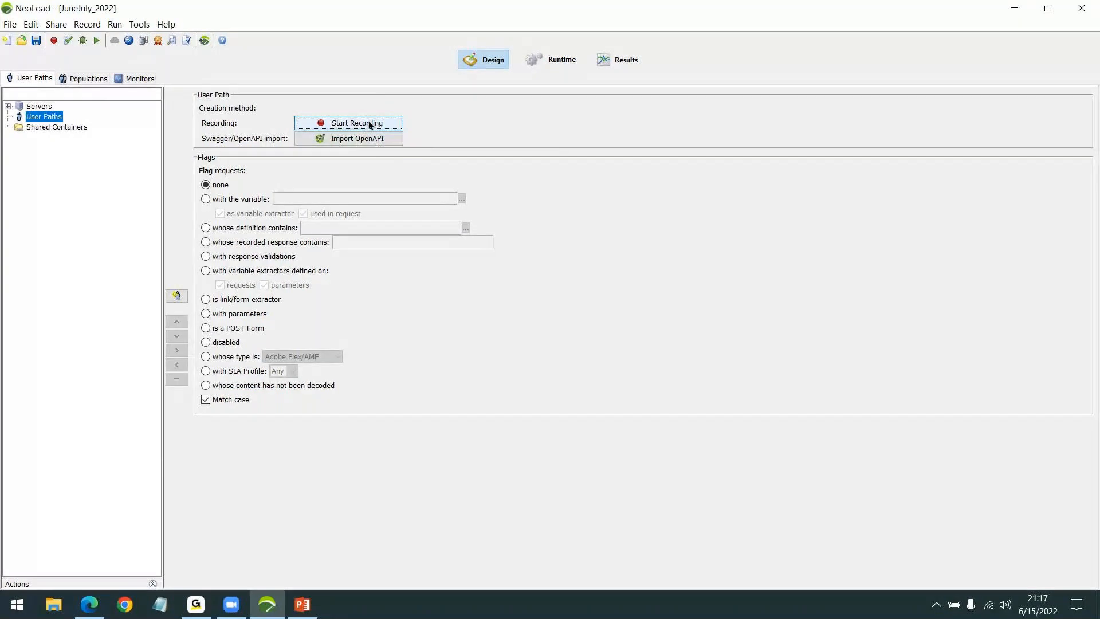
{"action": "left_click_drag", "start_coordinate": [523, 177], "coordinate": [509, 179]}
{"action": "left_click", "coordinate": [366, 123]}
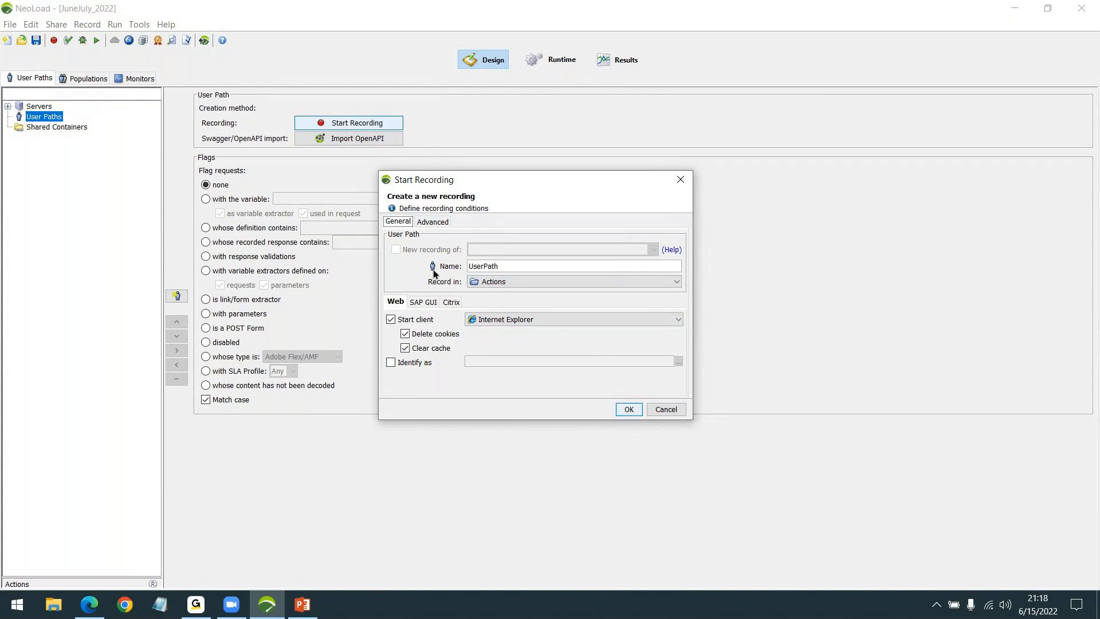
{"action": "left_click", "coordinate": [477, 265]}
{"action": "double_click", "coordinate": [477, 266]}
{"action": "type", "text": "Unath"}
{"action": "key", "text": "BackSpace"}
{"action": "type", "text": "u"}
{"action": "key", "text": "BackSpace"}
{"action": "key", "text": "BackSpace"}
{"action": "key", "text": "BackSpace"}
{"action": "key", "text": "BackSpace"}
{"action": "key", "text": "BackSpace"}
{"action": "key", "text": "BackSpace"}
{"action": "type", "text": "JPet_Rec"}
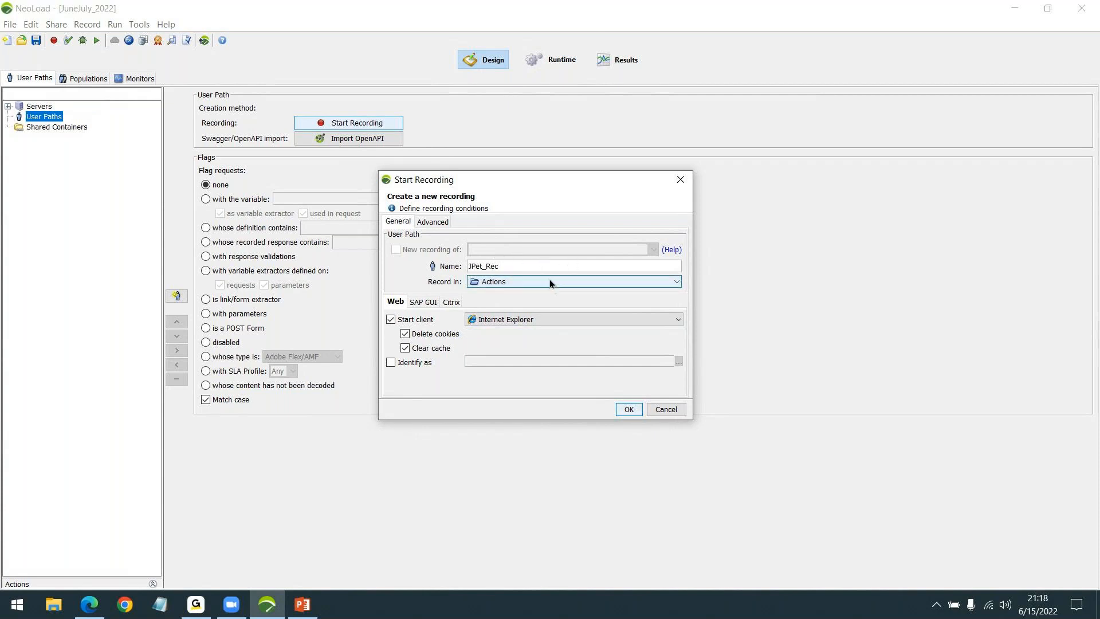
- Examine the Init and Actions containers offered for the recording and choose Actions
{"action": "left_click", "coordinate": [549, 279]}
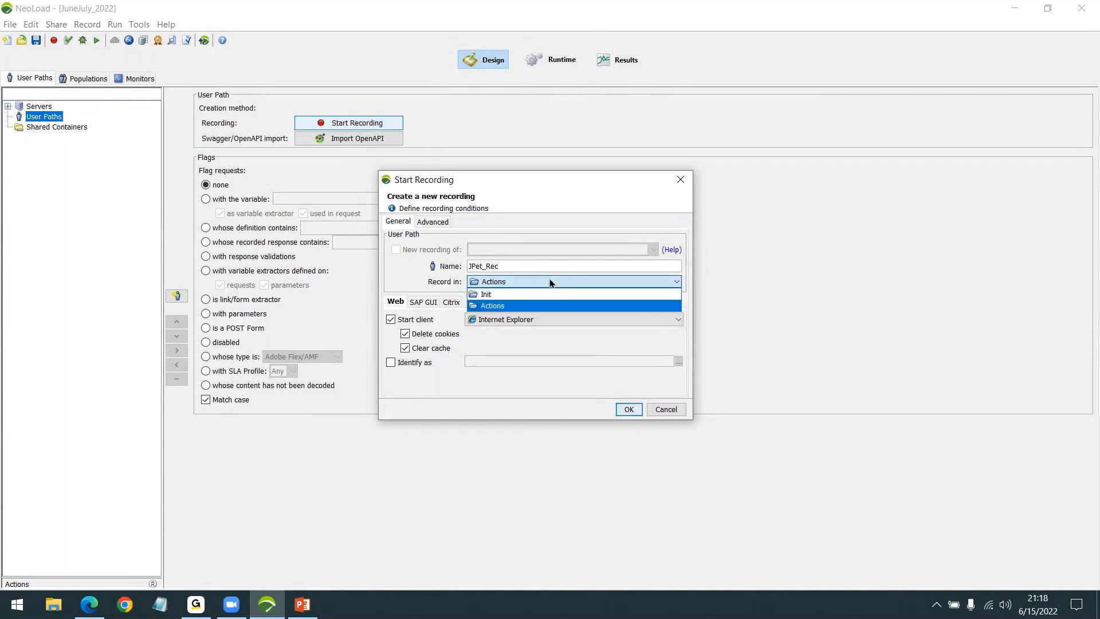
{"action": "left_click", "coordinate": [522, 308]}
{"action": "left_click", "coordinate": [514, 284]}
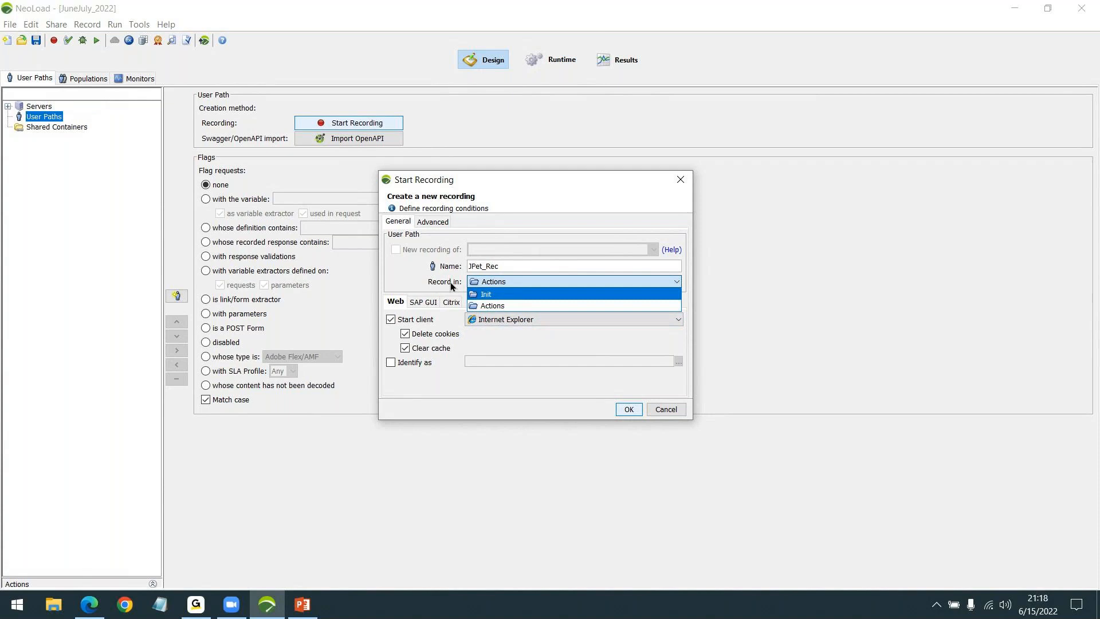
{"action": "left_click", "coordinate": [496, 294]}
{"action": "left_click", "coordinate": [502, 283]}
{"action": "left_click", "coordinate": [503, 305]}
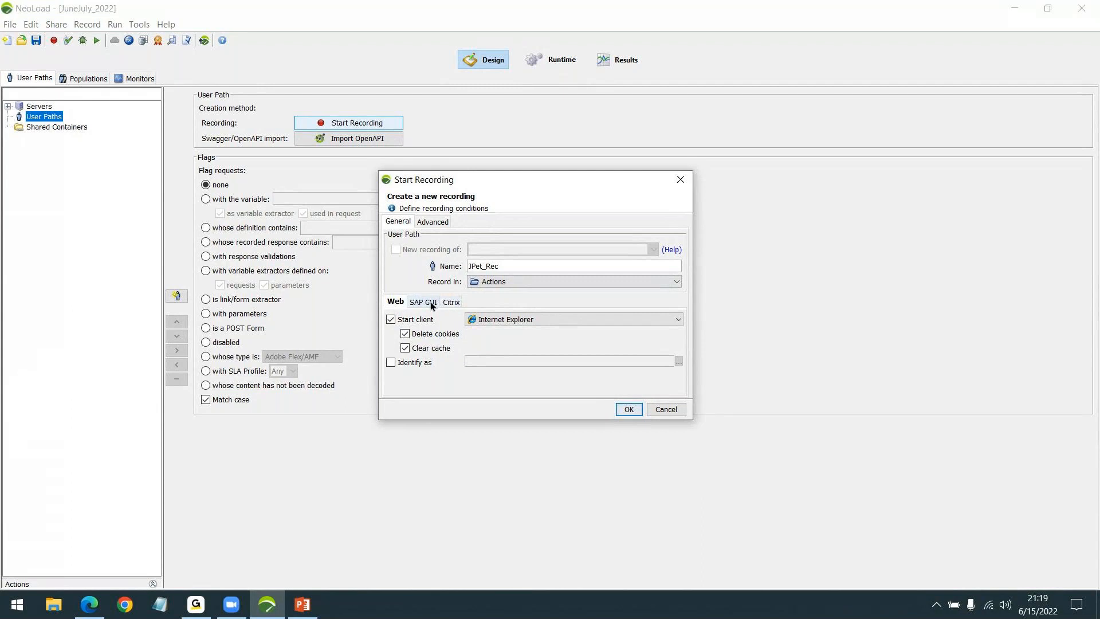
- View the SAP GUI and Citrix recording options and return to the web recording options
{"action": "left_click", "coordinate": [401, 302]}
{"action": "left_click", "coordinate": [425, 304]}
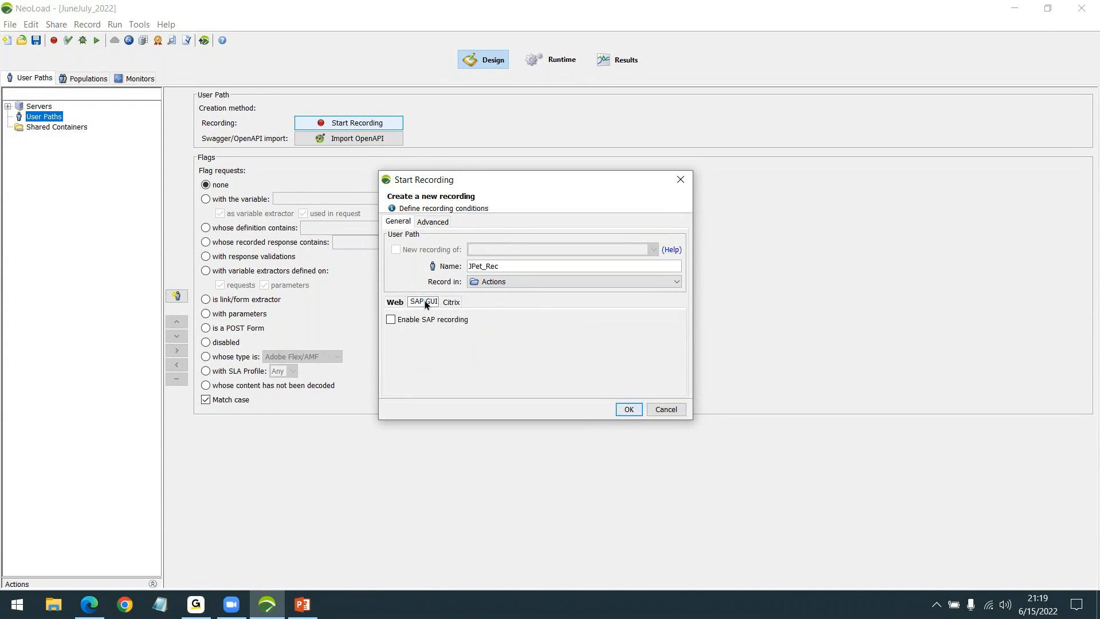
{"action": "left_click", "coordinate": [451, 302]}
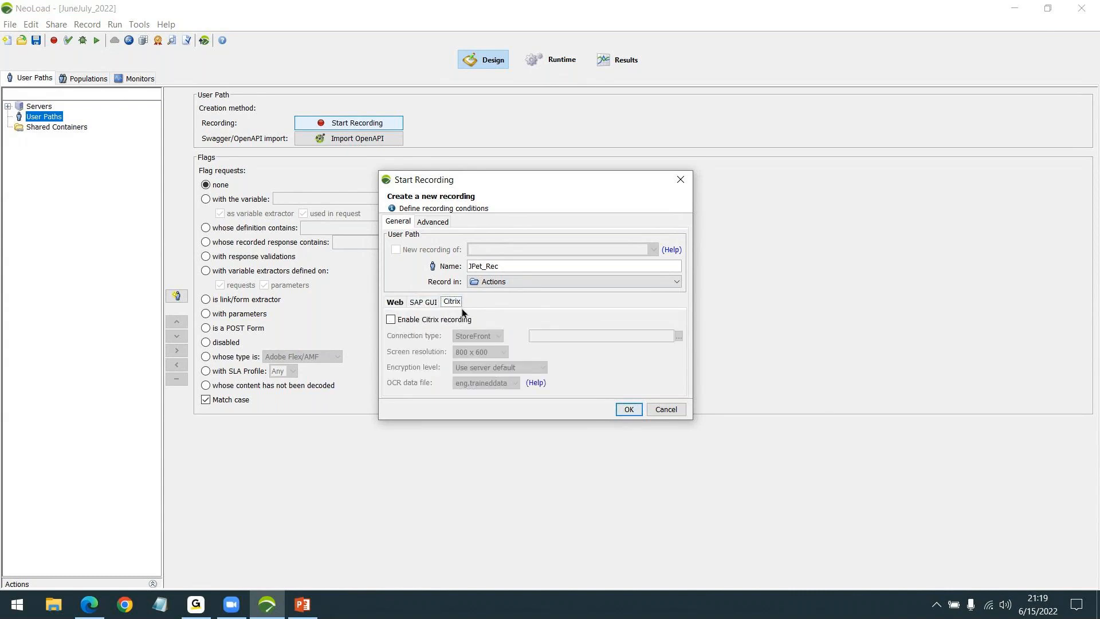
{"action": "left_click", "coordinate": [399, 304]}
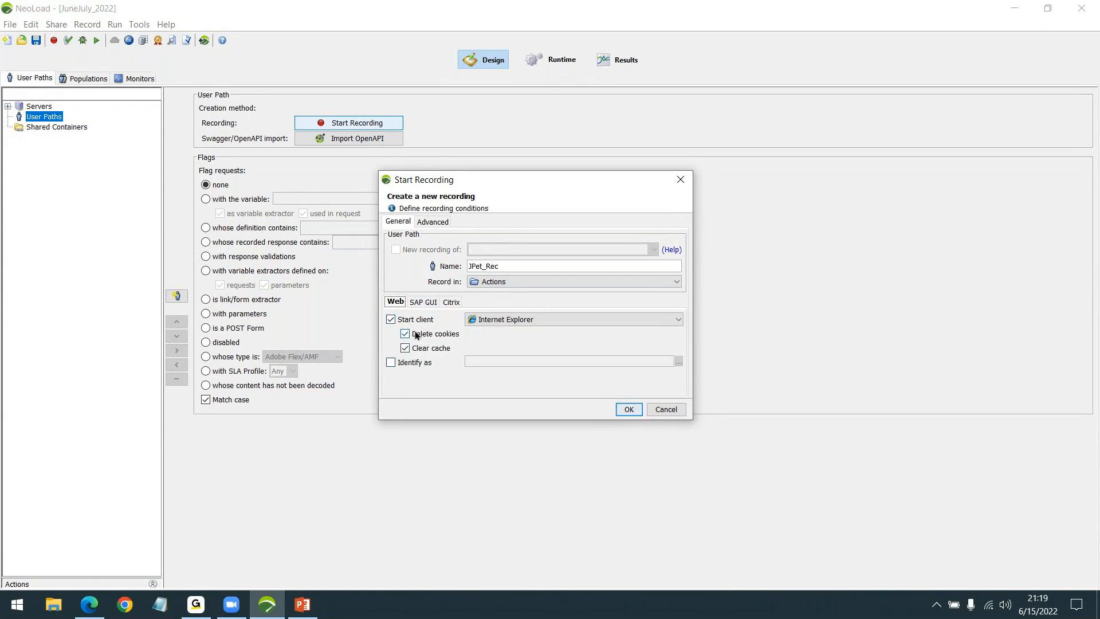
- Choose Internet Explorer as the client to start and look over the advanced recording settings
{"action": "left_click", "coordinate": [669, 321]}
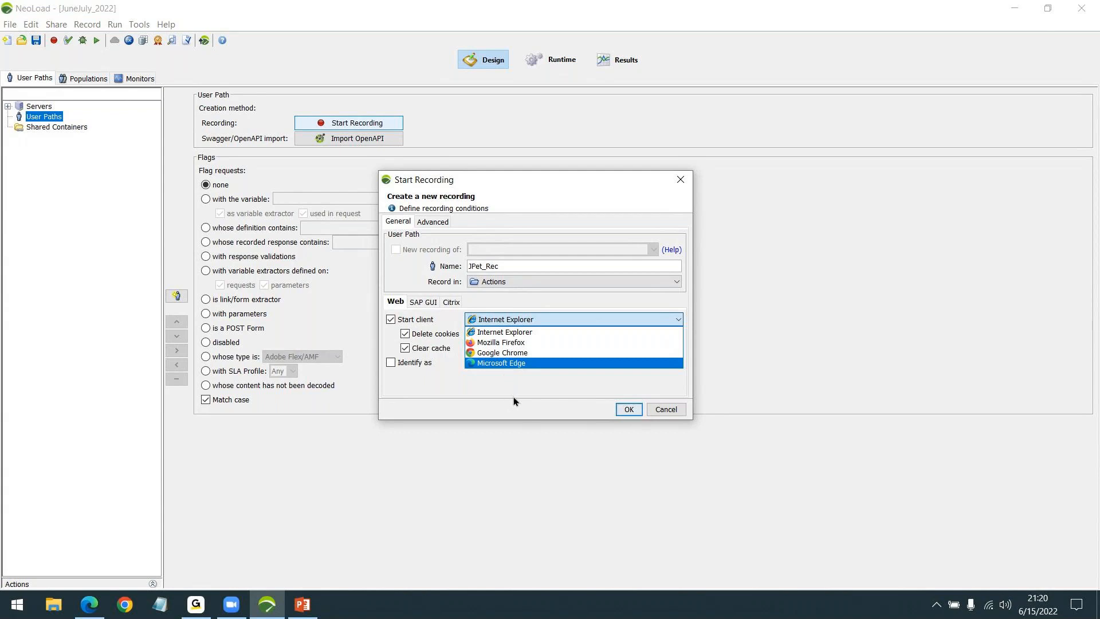
{"action": "left_click", "coordinate": [515, 335]}
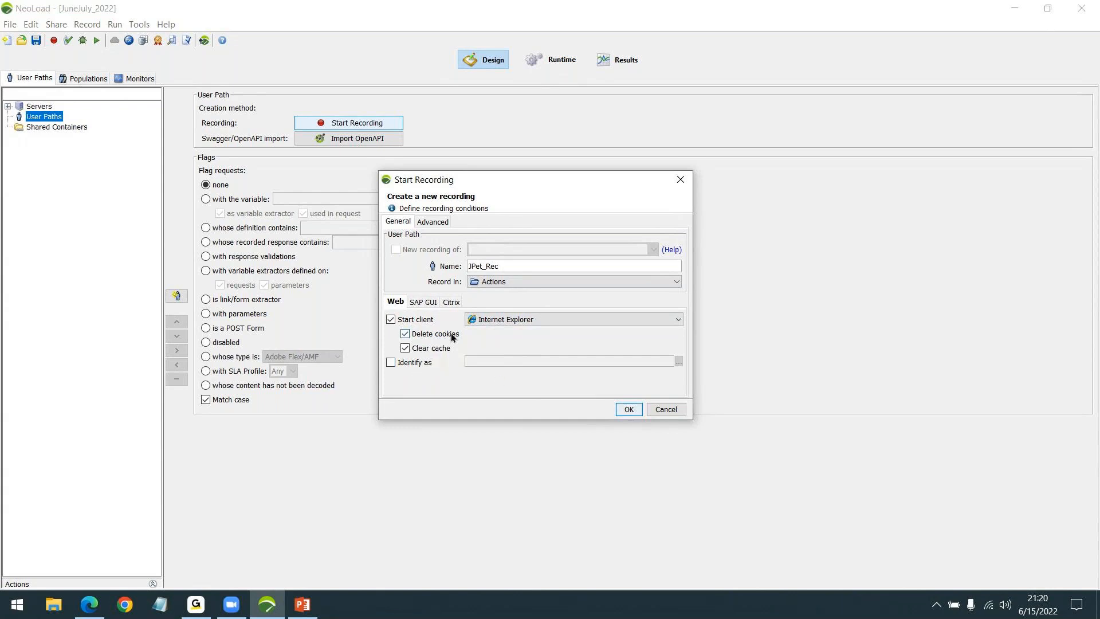
{"action": "left_click", "coordinate": [431, 222]}
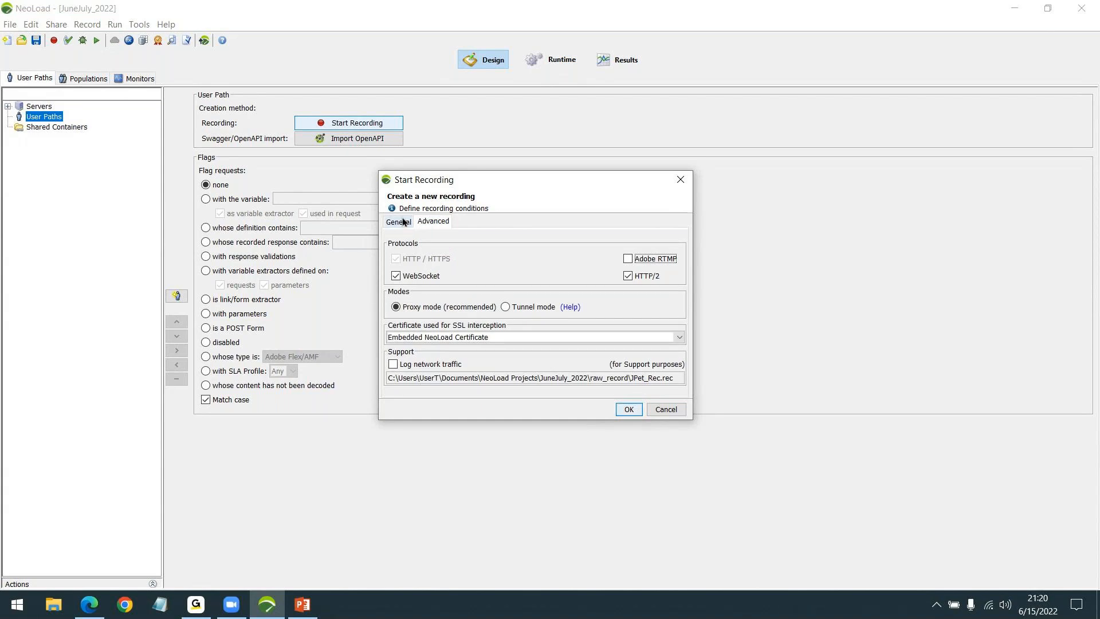
{"action": "left_click", "coordinate": [402, 221]}
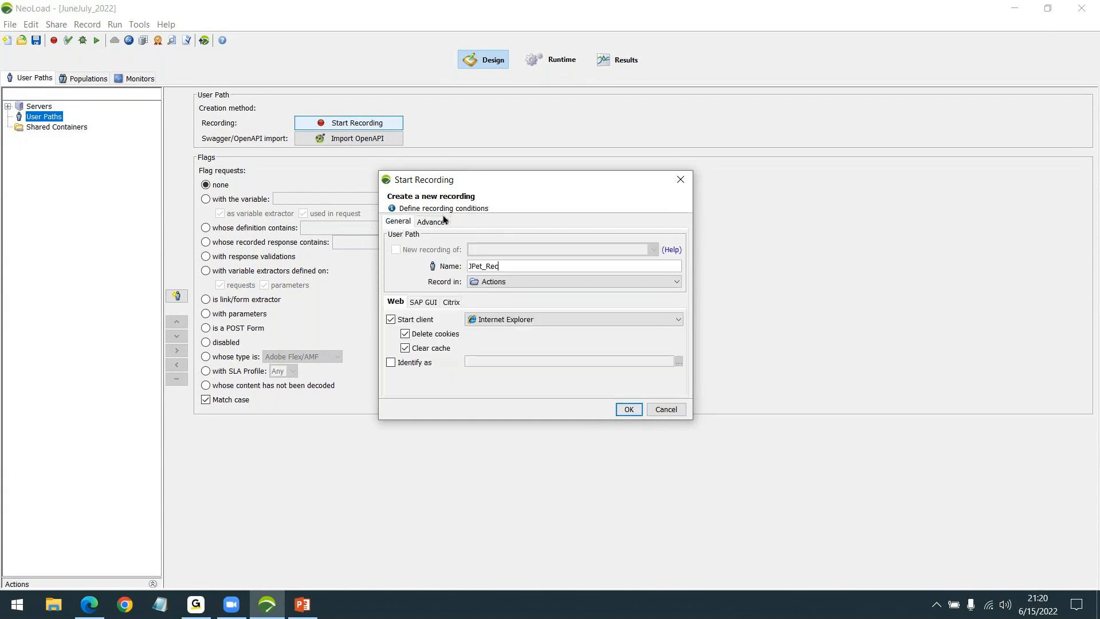
- Start the JPet_Rec recording and move the recording toolbar beside the certificate notice on the NeoLoad Recording page
{"action": "left_click", "coordinate": [634, 410]}
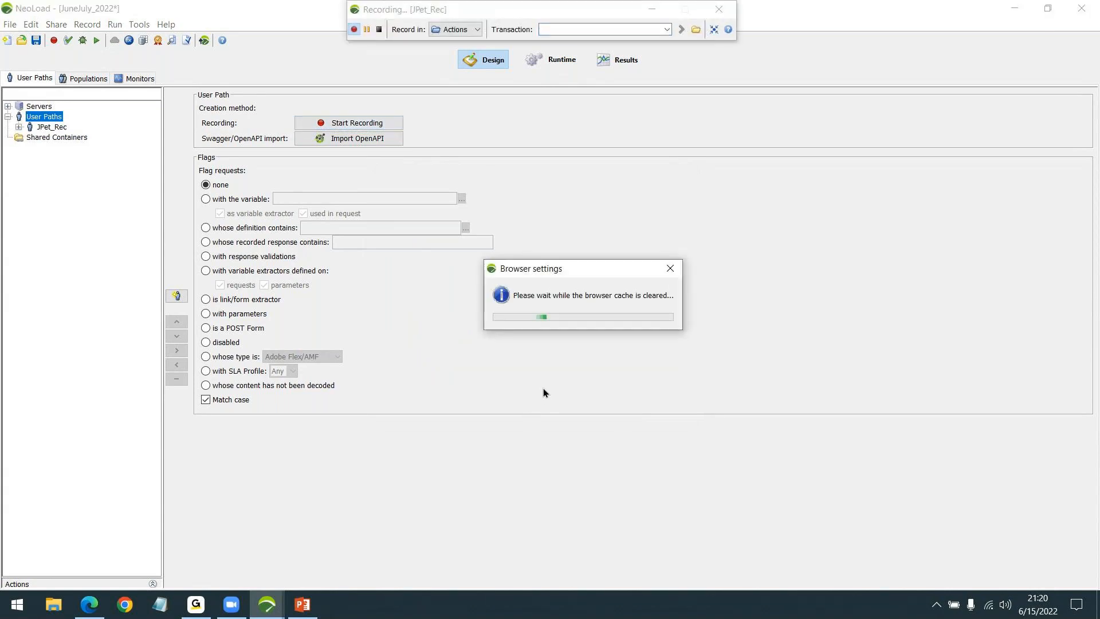
{"action": "left_click_drag", "start_coordinate": [525, 13], "coordinate": [731, 206]}
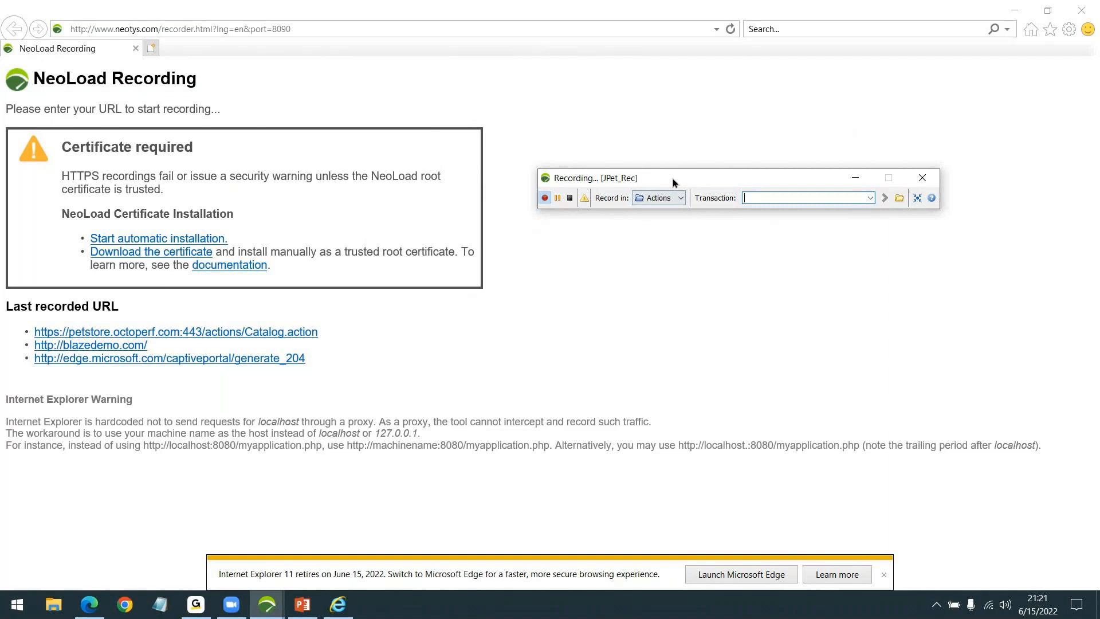
{"action": "left_click_drag", "start_coordinate": [673, 177], "coordinate": [616, 226]}
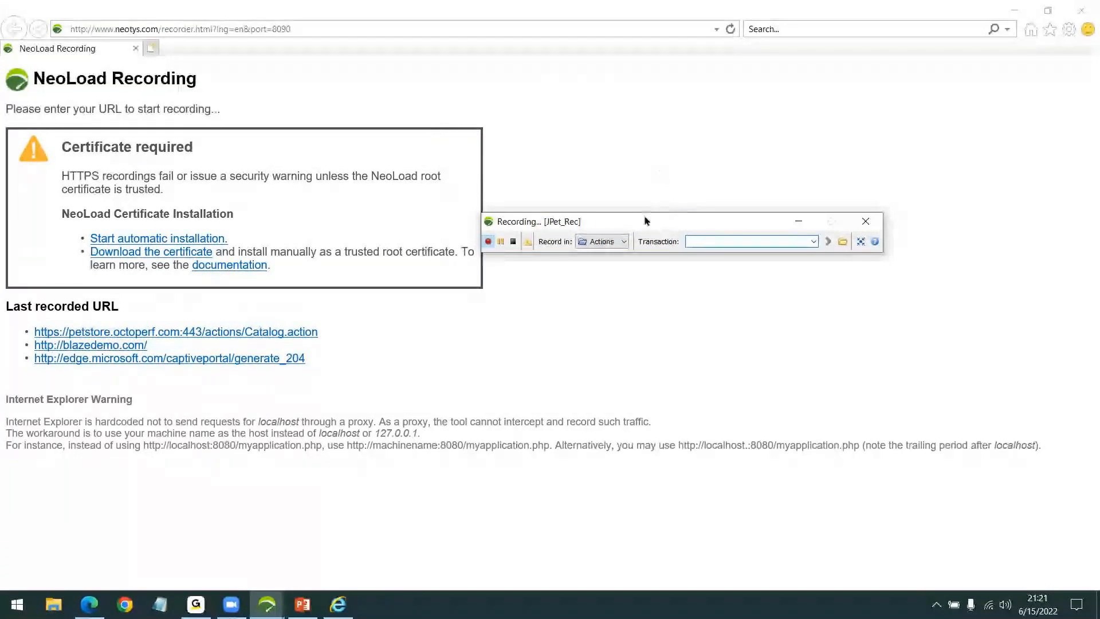
{"action": "left_click_drag", "start_coordinate": [646, 222], "coordinate": [660, 194]}
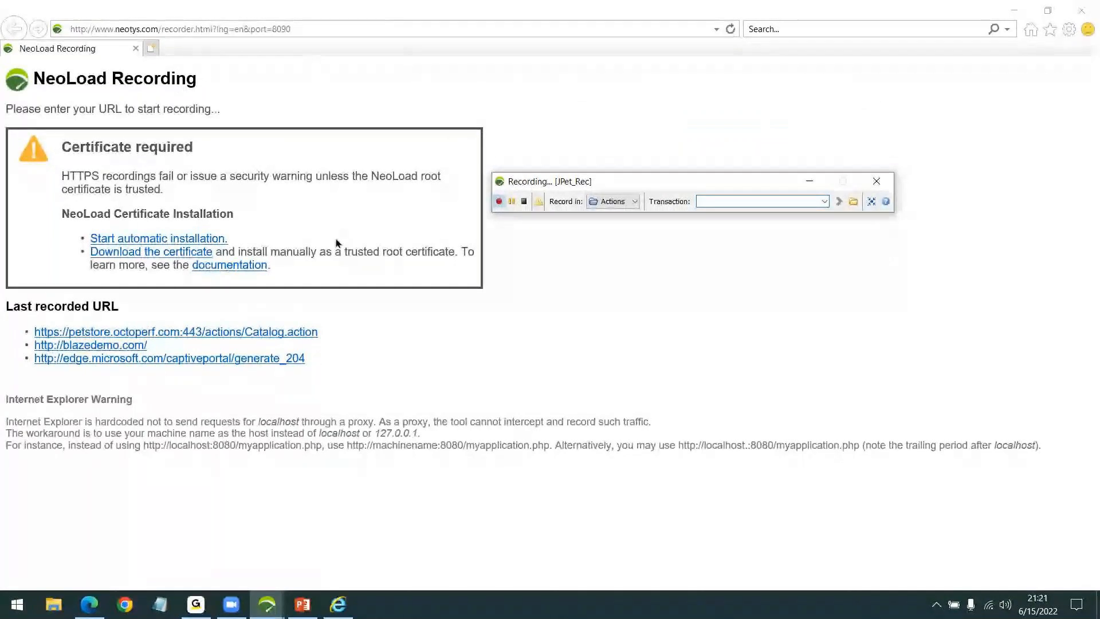
- Move the recording toolbar and name the first transaction Launch, keeping Actions as the container to record in
{"action": "left_click_drag", "start_coordinate": [695, 181], "coordinate": [599, 202]}
{"action": "left_click", "coordinate": [621, 227]}
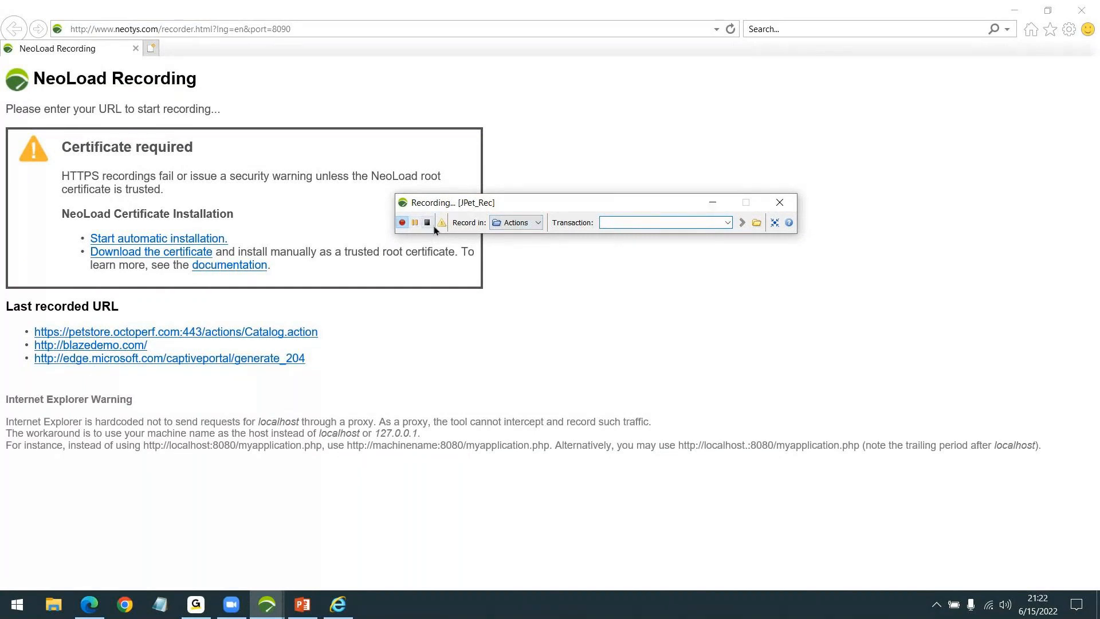
{"action": "left_click", "coordinate": [539, 223]}
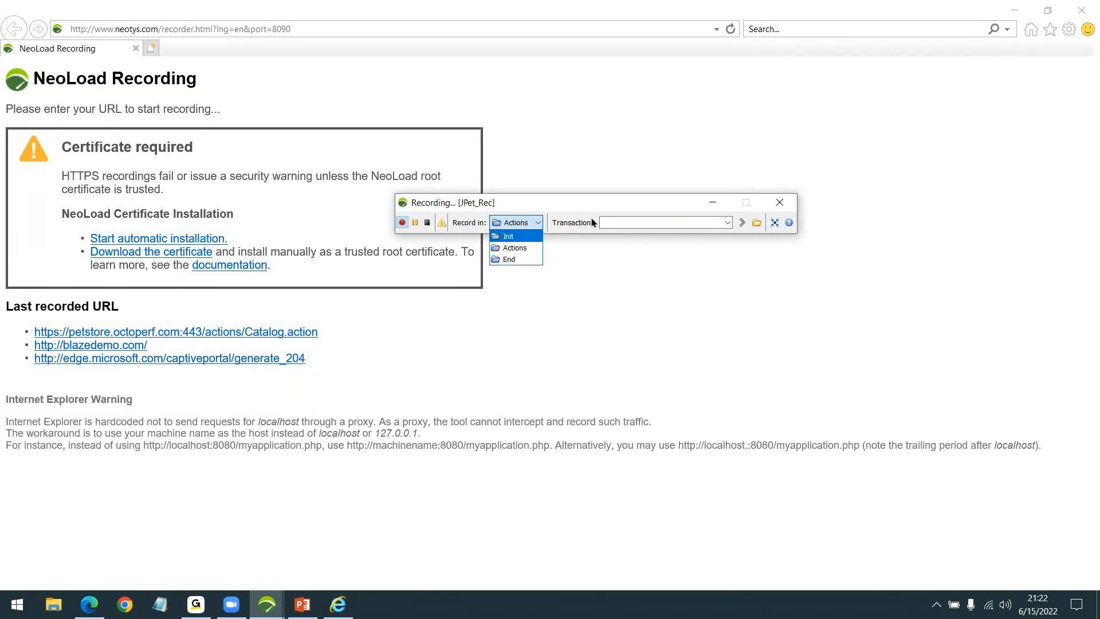
{"action": "left_click", "coordinate": [610, 222]}
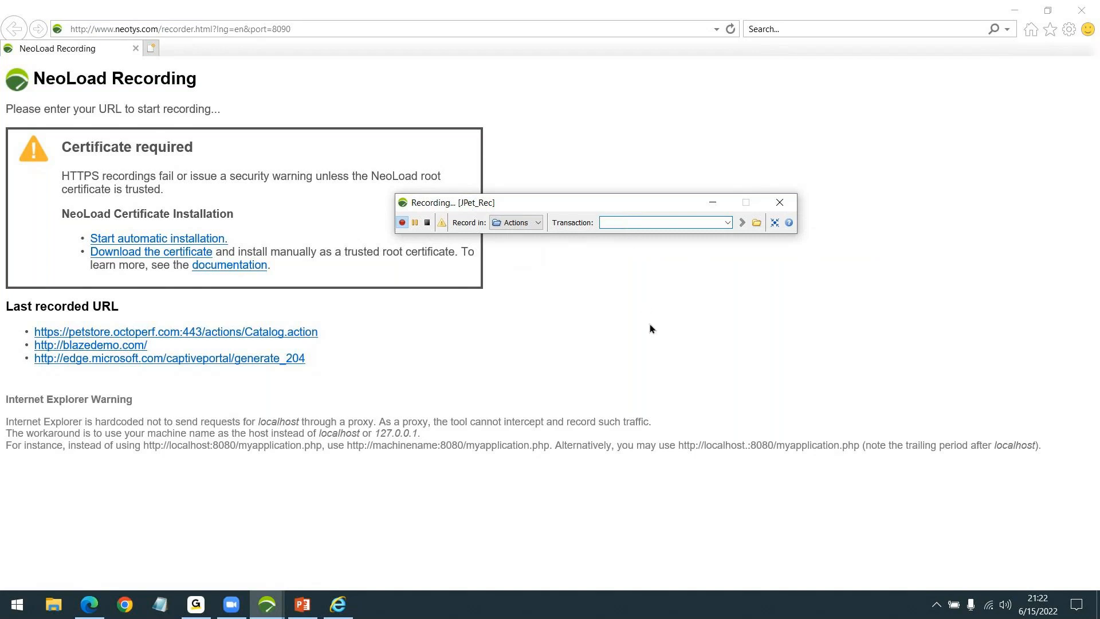
{"action": "type", "text": "Launch"}
{"action": "key", "text": "Return"}
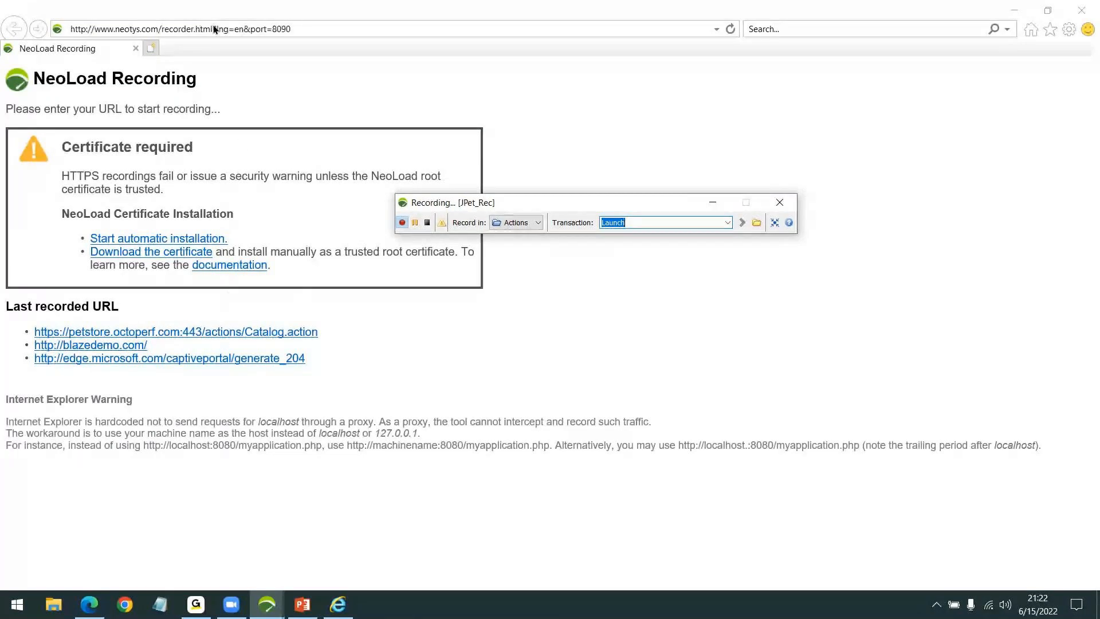
- Open the last recorded petstore.octoperf.com Catalog.action URL and continue past the security warning to the JPetStore home page
{"action": "left_click", "coordinate": [275, 339]}
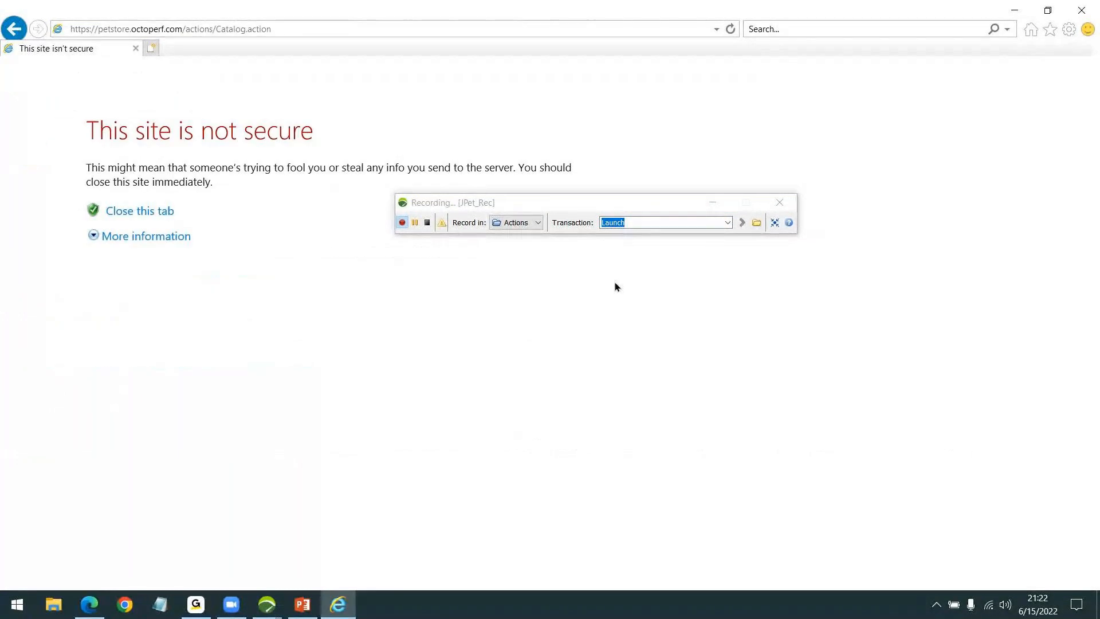
{"action": "left_click", "coordinate": [147, 239]}
{"action": "left_click", "coordinate": [167, 322]}
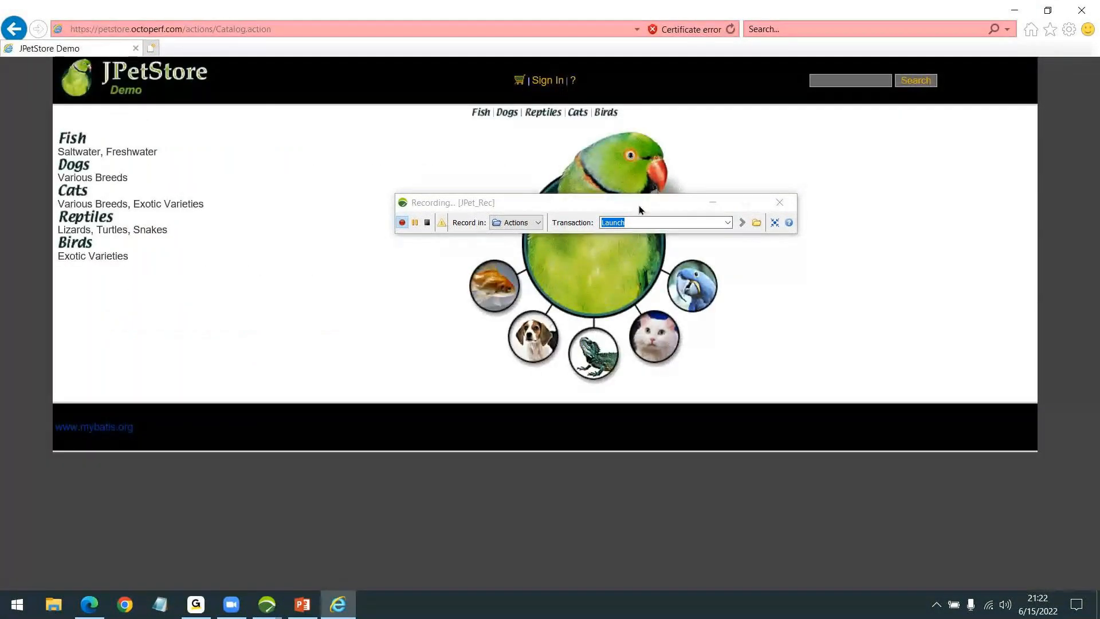
- Start a transaction named Click Fish and open the Fish category in JPetStore
{"action": "left_click_drag", "start_coordinate": [639, 210], "coordinate": [619, 219]}
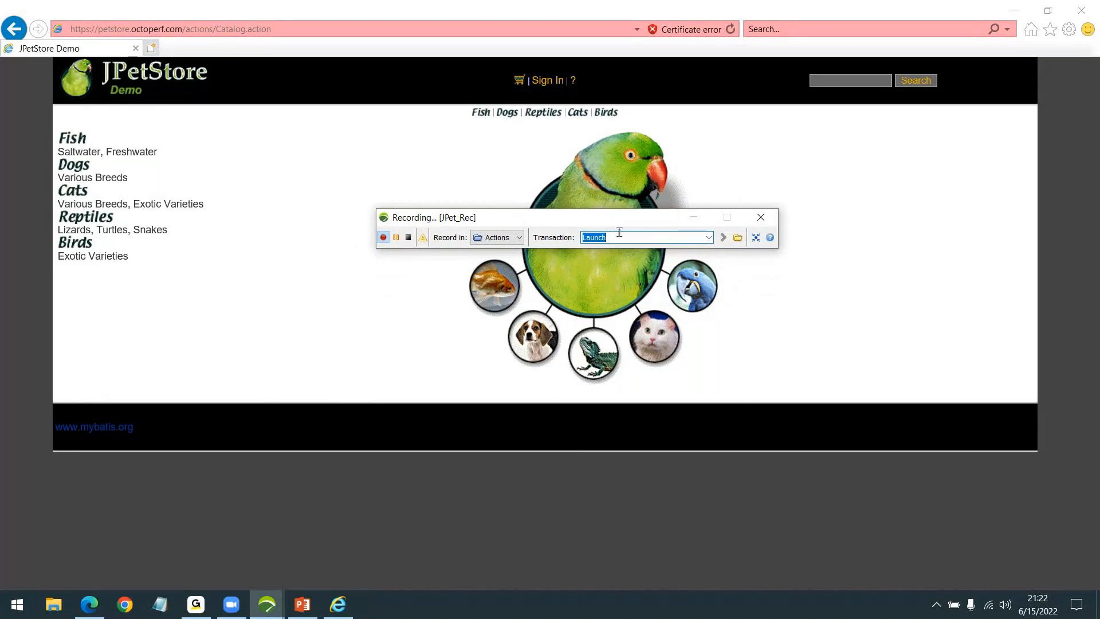
{"action": "type", "text": "Click Fi"}
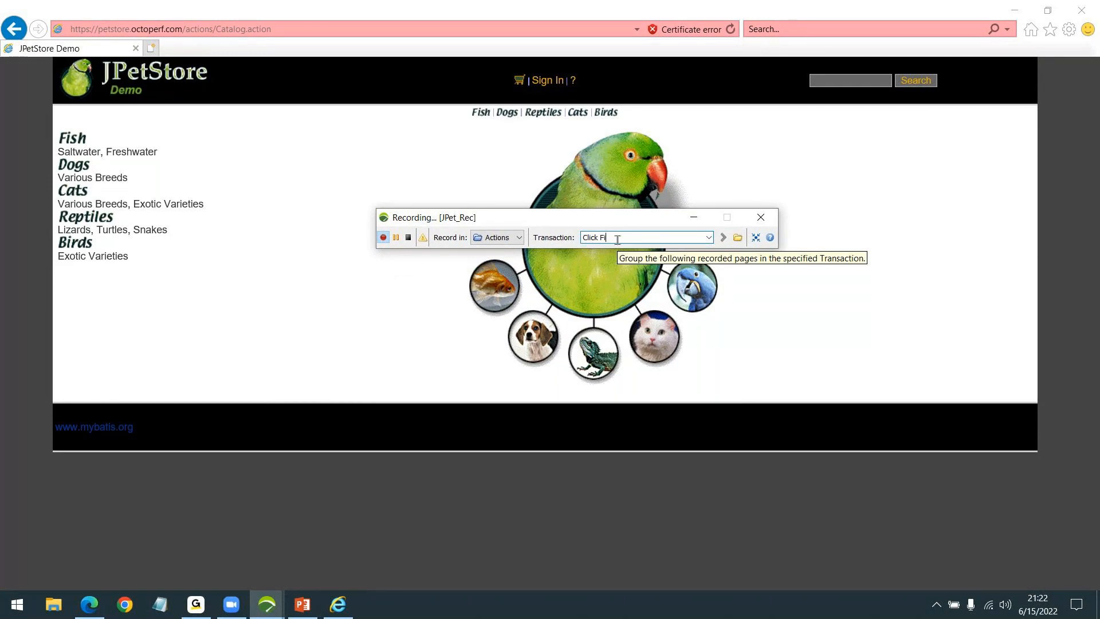
{"action": "type", "text": "sh"}
{"action": "key", "text": "Return"}
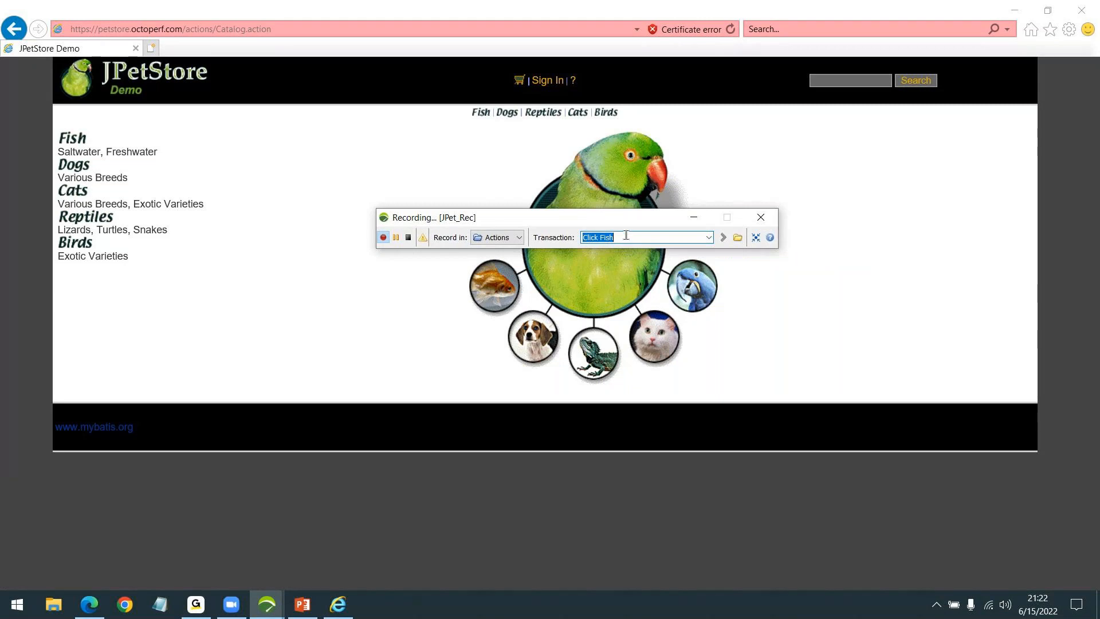
{"action": "left_click", "coordinate": [74, 138]}
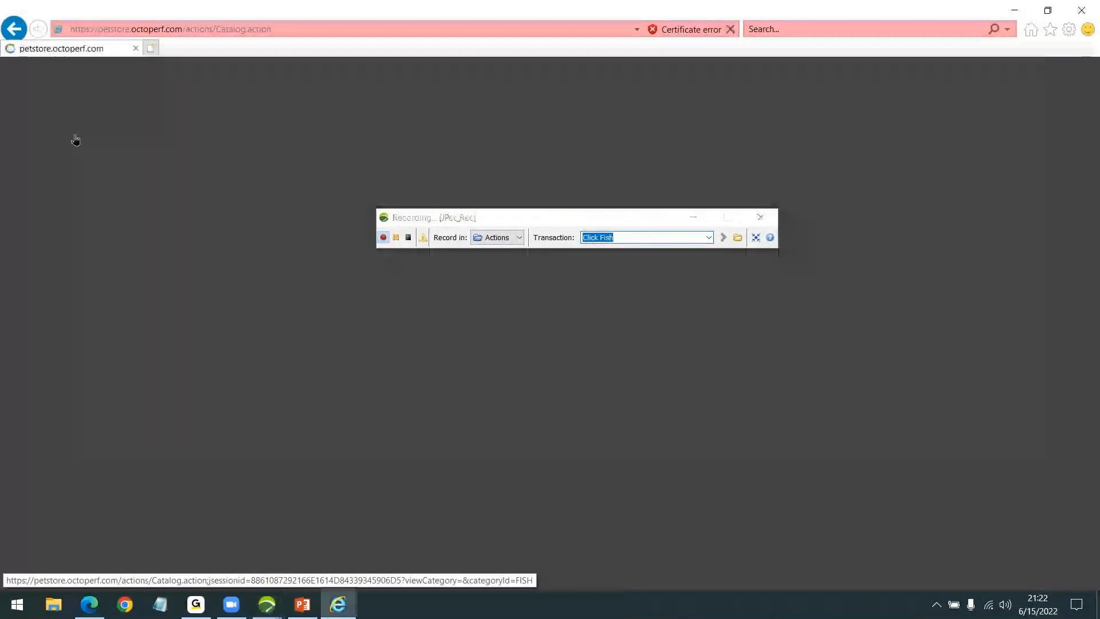
- Start a transaction named Click AngelFish and open the Angelfish product FI-SW-01
{"action": "left_click_drag", "start_coordinate": [664, 222], "coordinate": [721, 314]}
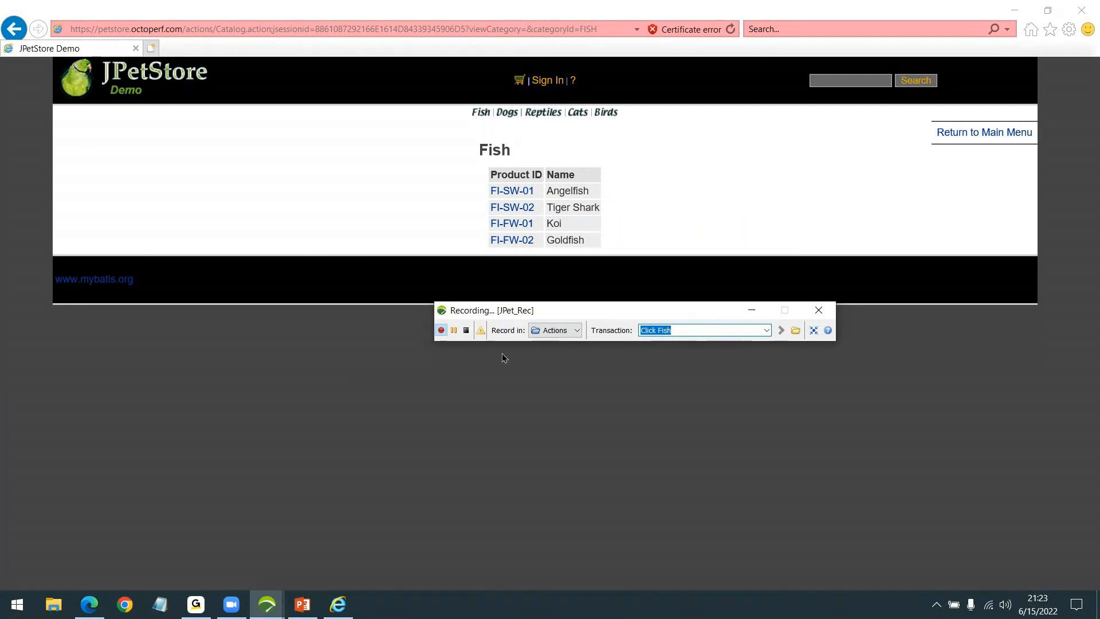
{"action": "mouse_move", "coordinate": [625, 314]}
{"action": "left_mouse_down"}
{"action": "mouse_move", "coordinate": [591, 293]}
{"action": "mouse_move", "coordinate": [613, 318]}
{"action": "left_mouse_up"}
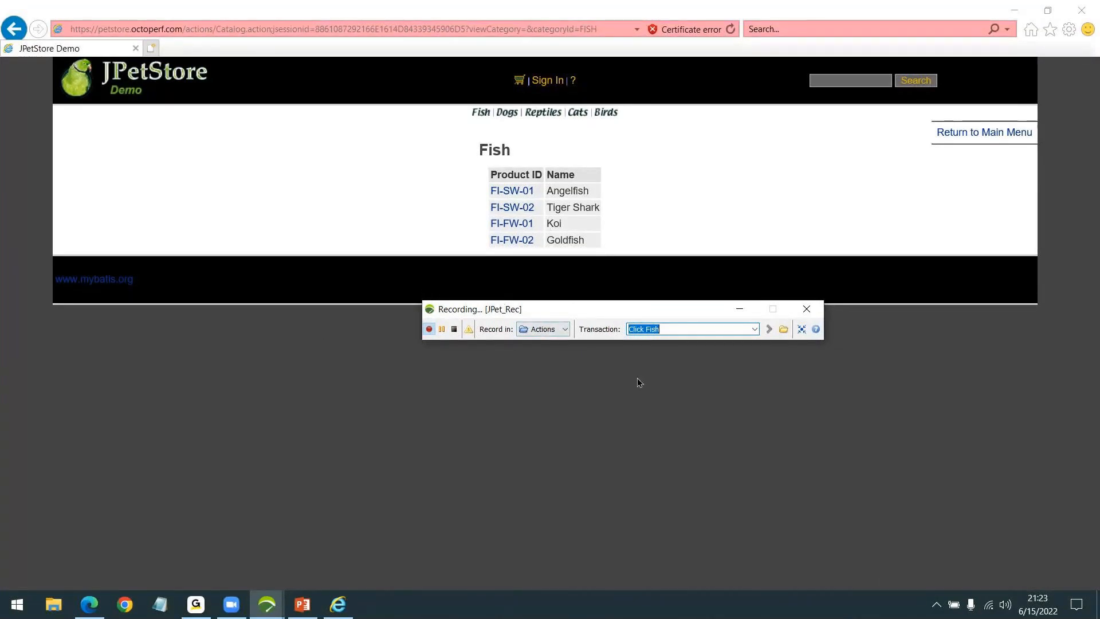
{"action": "type", "text": "Click An"}
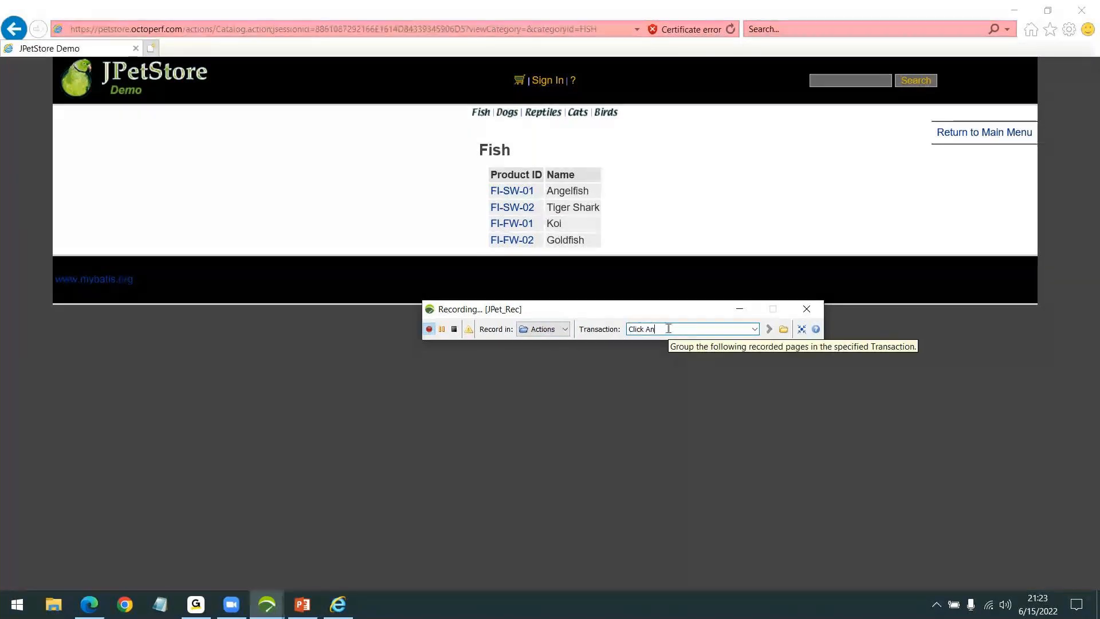
{"action": "type", "text": "gelFish"}
{"action": "key", "text": "Return"}
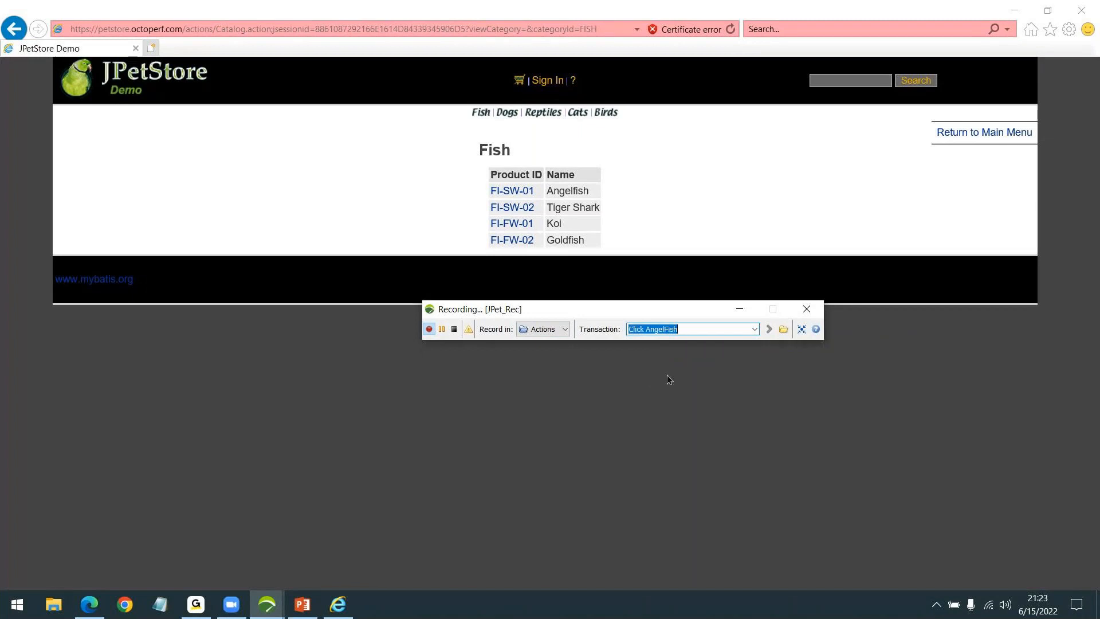
{"action": "left_click", "coordinate": [508, 195]}
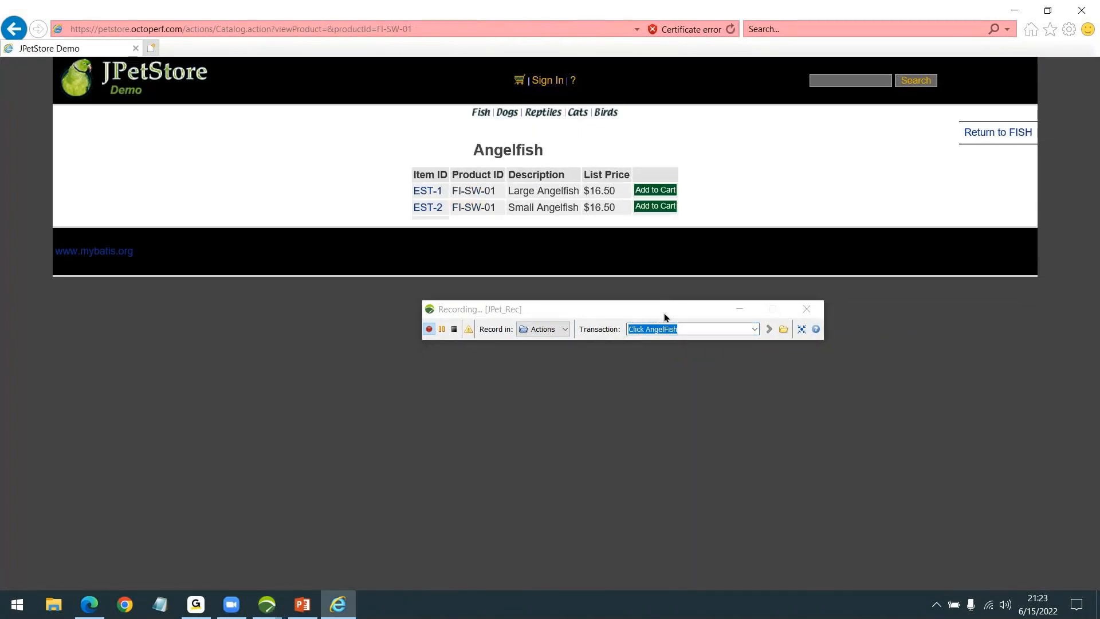
- Start a transaction named Click Item and open the Large Angelfish item EST-1
{"action": "left_click", "coordinate": [690, 330]}
{"action": "key", "text": "ctrl+a"}
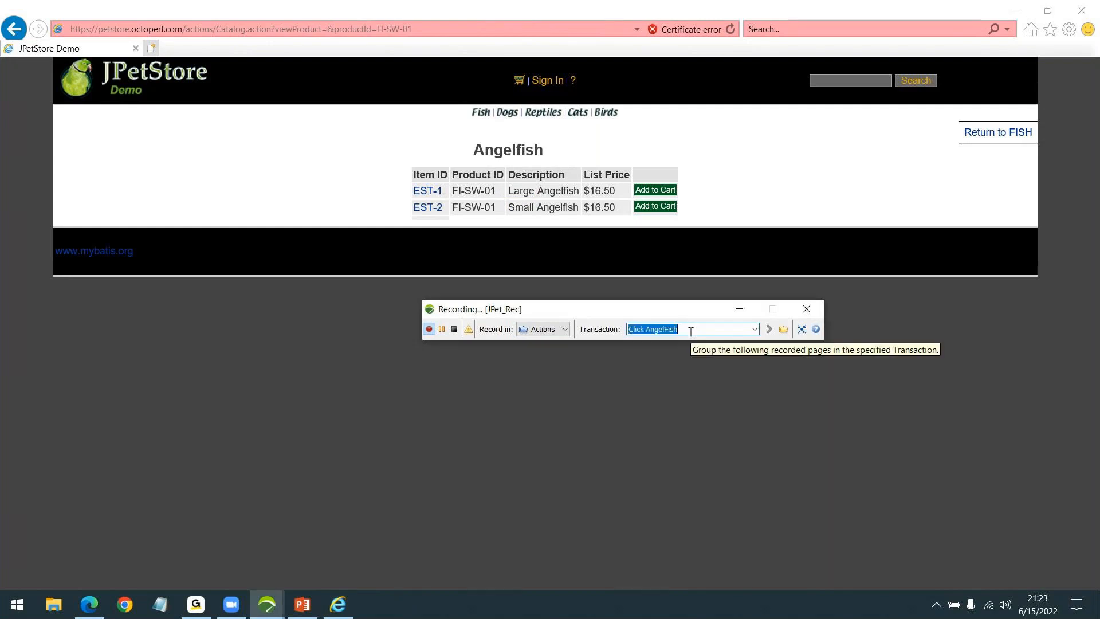
{"action": "type", "text": "Click Item"}
{"action": "key", "text": "ctrl+a"}
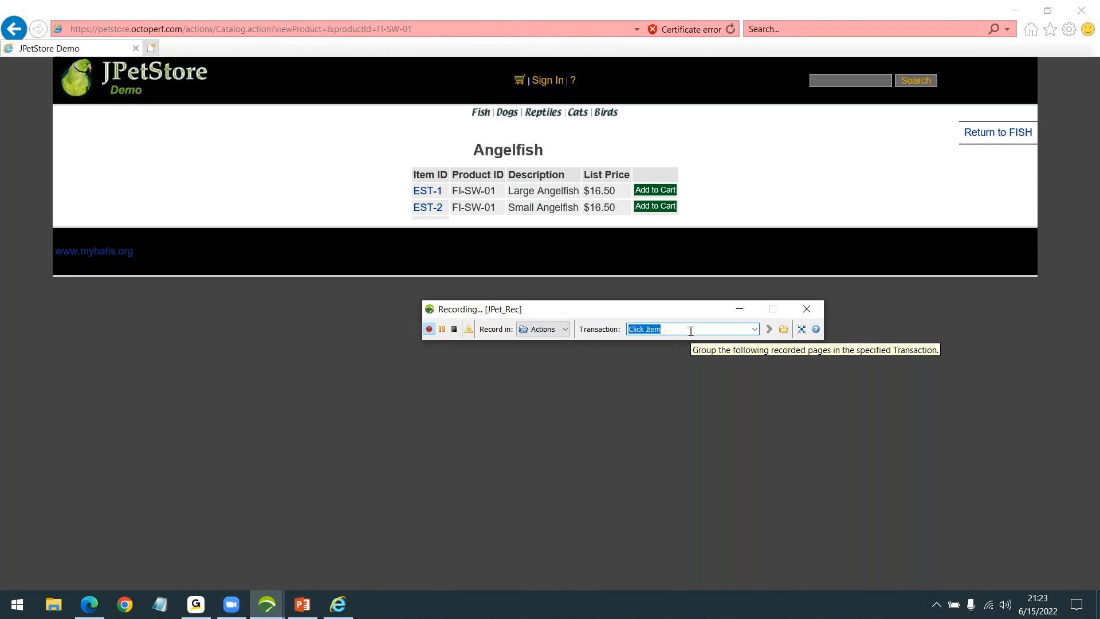
{"action": "left_click", "coordinate": [429, 193]}
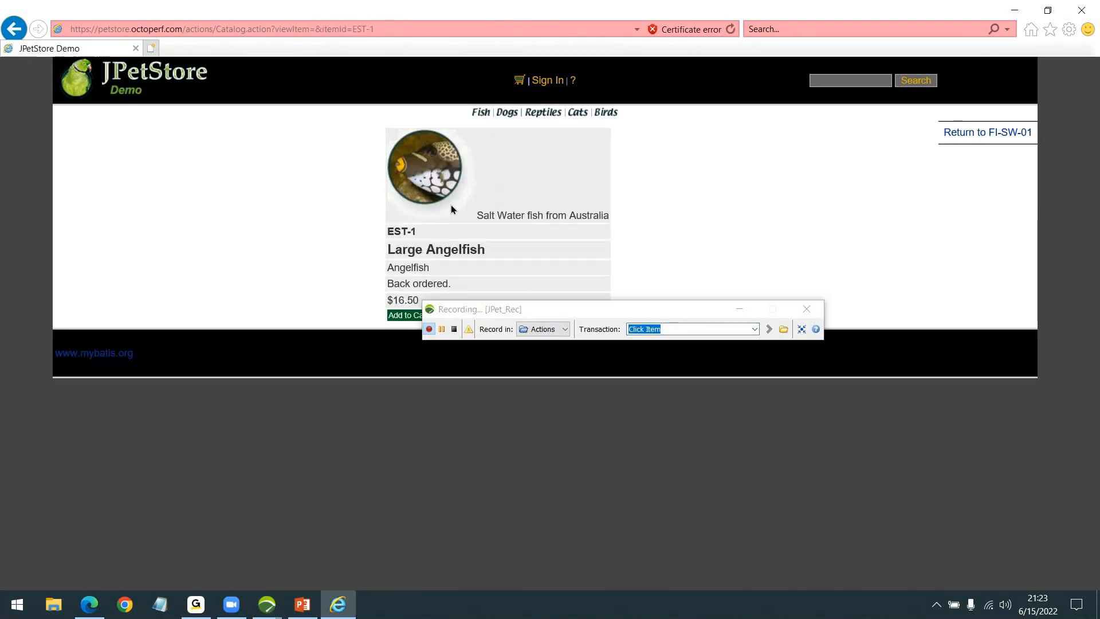
- Start a transaction named Homepage and return to the JPetStore home page through the site logo
{"action": "left_click_drag", "start_coordinate": [634, 315], "coordinate": [599, 361]}
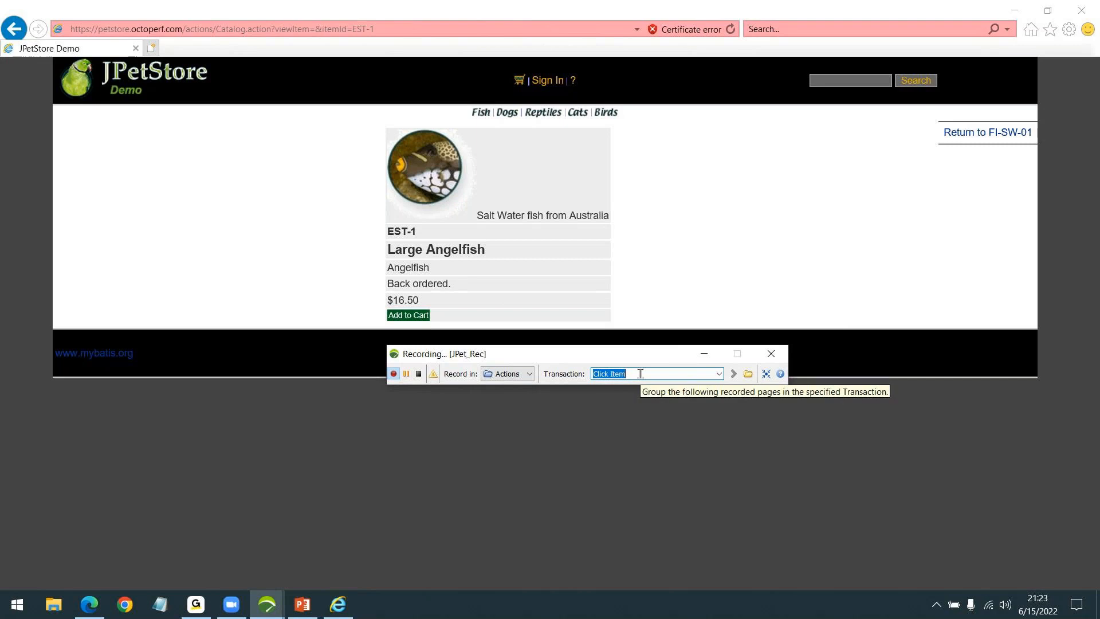
{"action": "type", "text": "Homepage"}
{"action": "key", "text": "Return"}
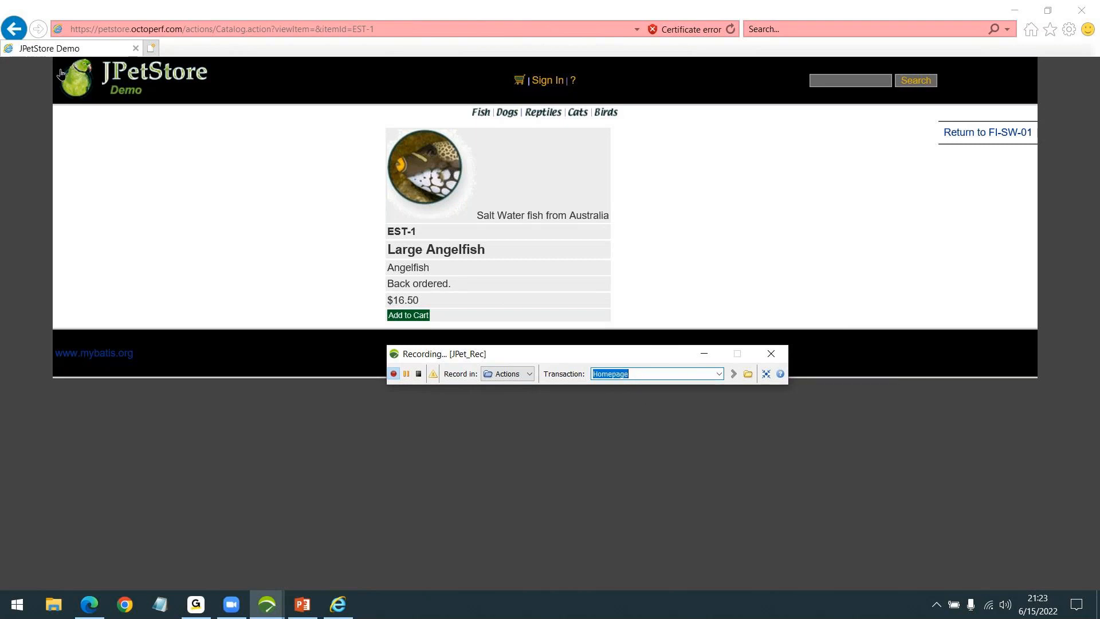
{"action": "left_click", "coordinate": [124, 86]}
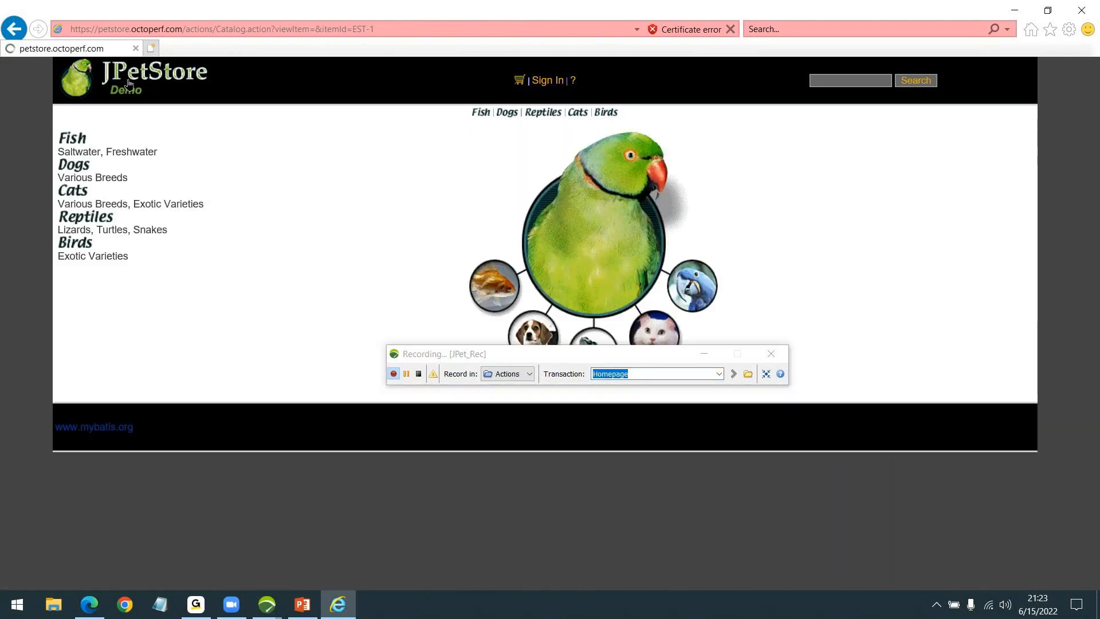
- Stop the recording and accept petstore.octoperf.com as the selected host in the Post-recording Wizard
{"action": "left_click_drag", "start_coordinate": [664, 353], "coordinate": [643, 188]}
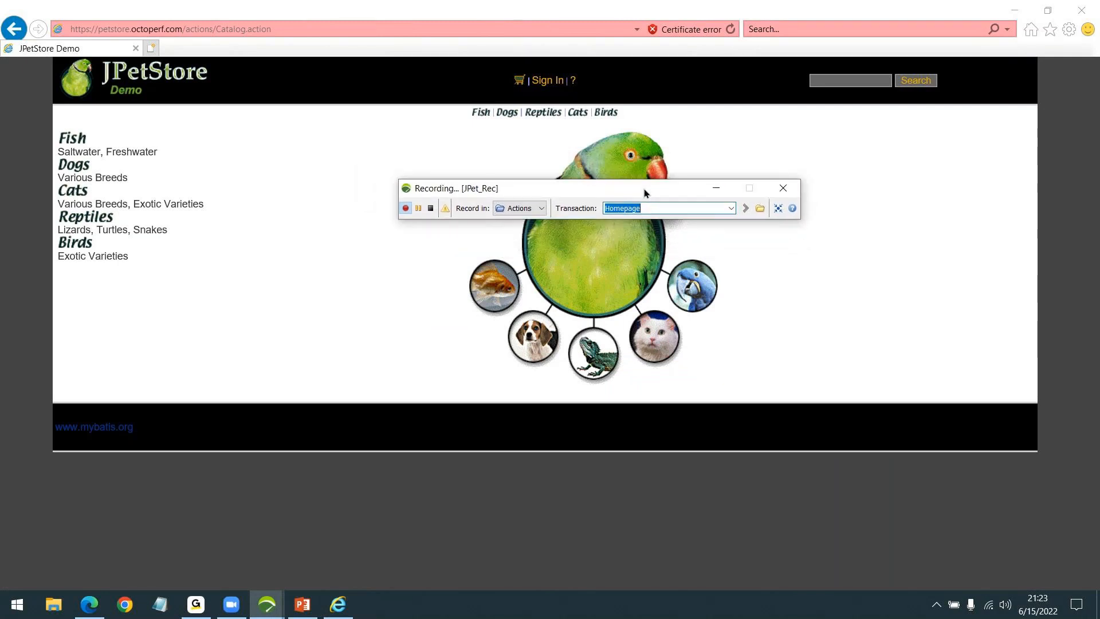
{"action": "left_click", "coordinate": [430, 210]}
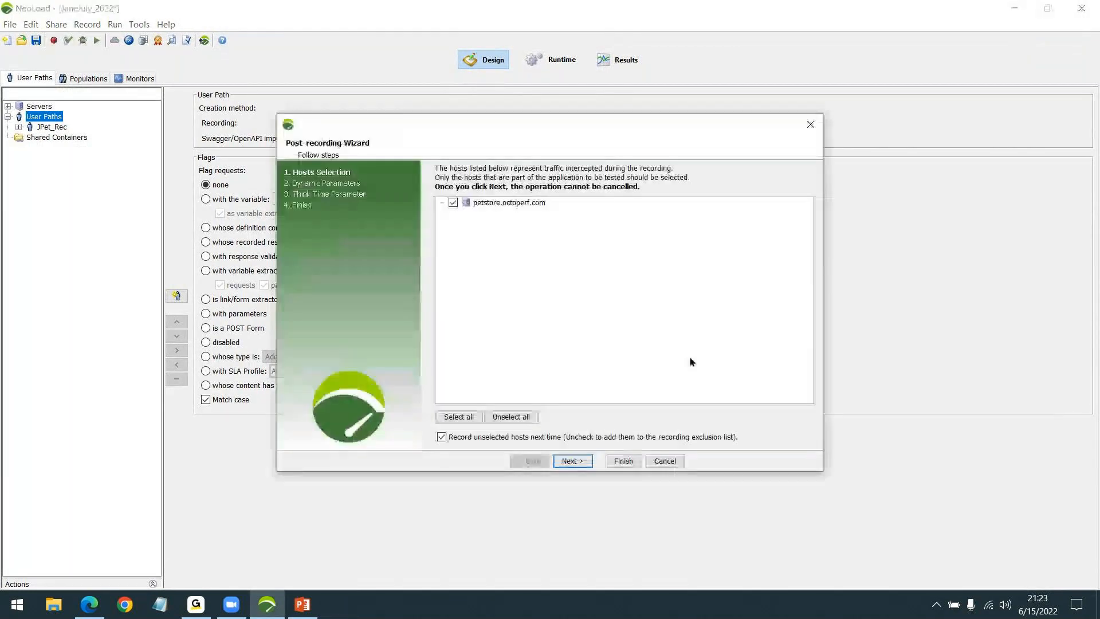
{"action": "left_click_drag", "start_coordinate": [518, 120], "coordinate": [485, 96]}
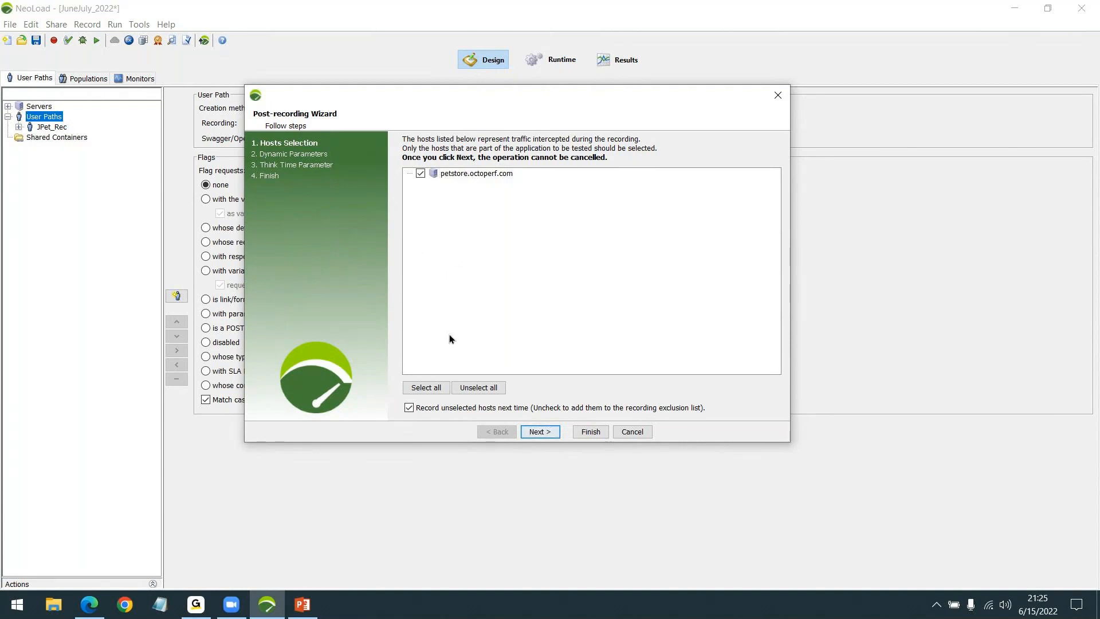
{"action": "left_click", "coordinate": [539, 432]}
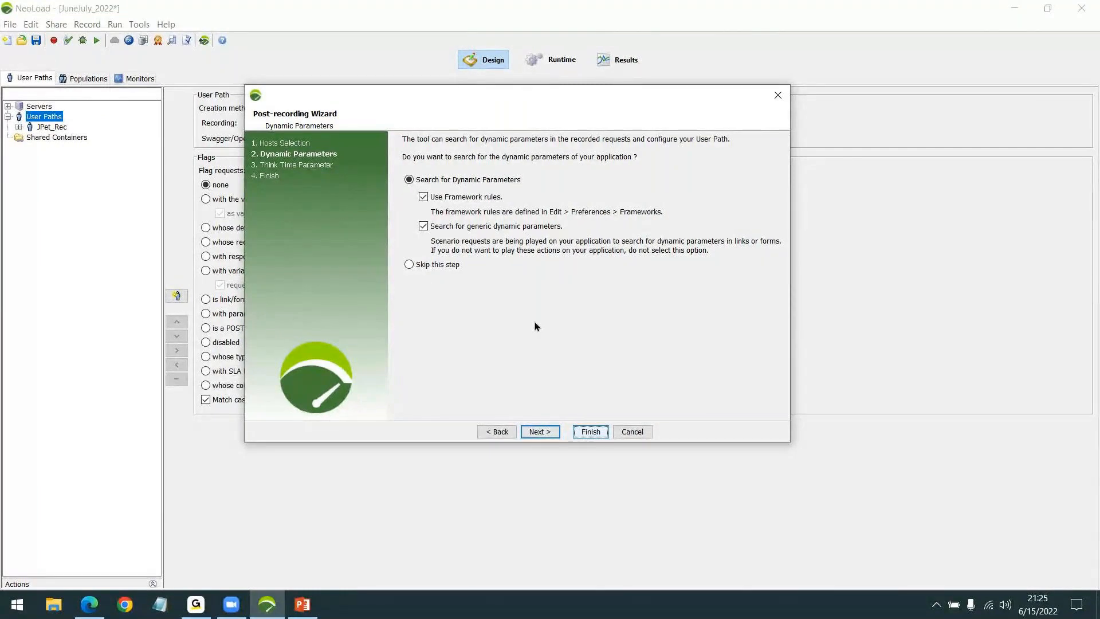
- Skip the dynamic parameter search, keep the recorded think times and finish the Post-recording Wizard
{"action": "left_click", "coordinate": [448, 266]}
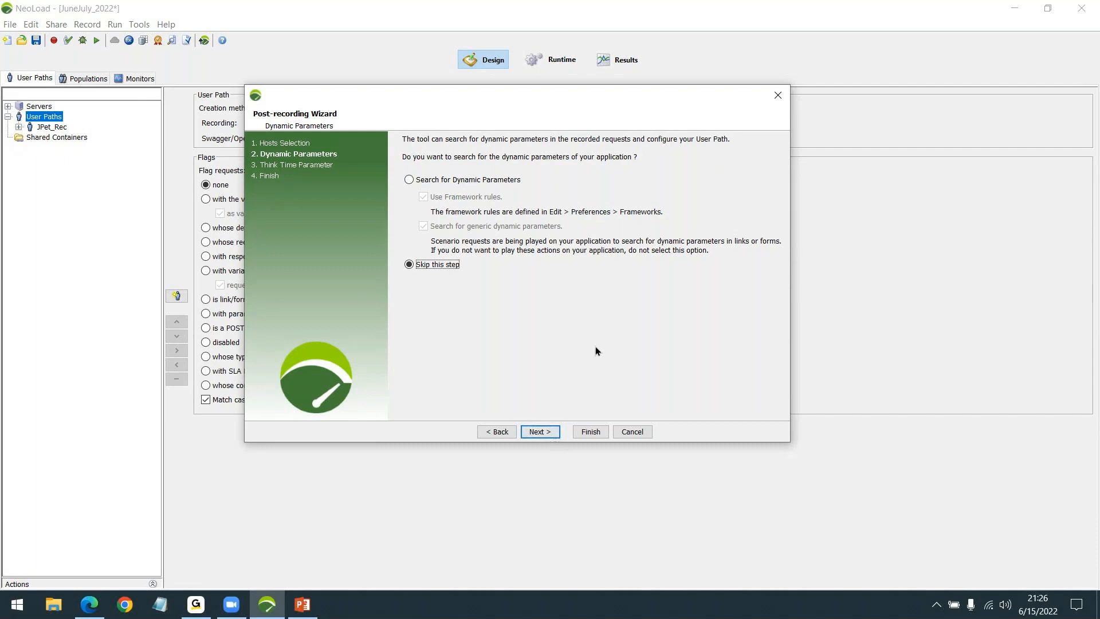
{"action": "left_click", "coordinate": [542, 433]}
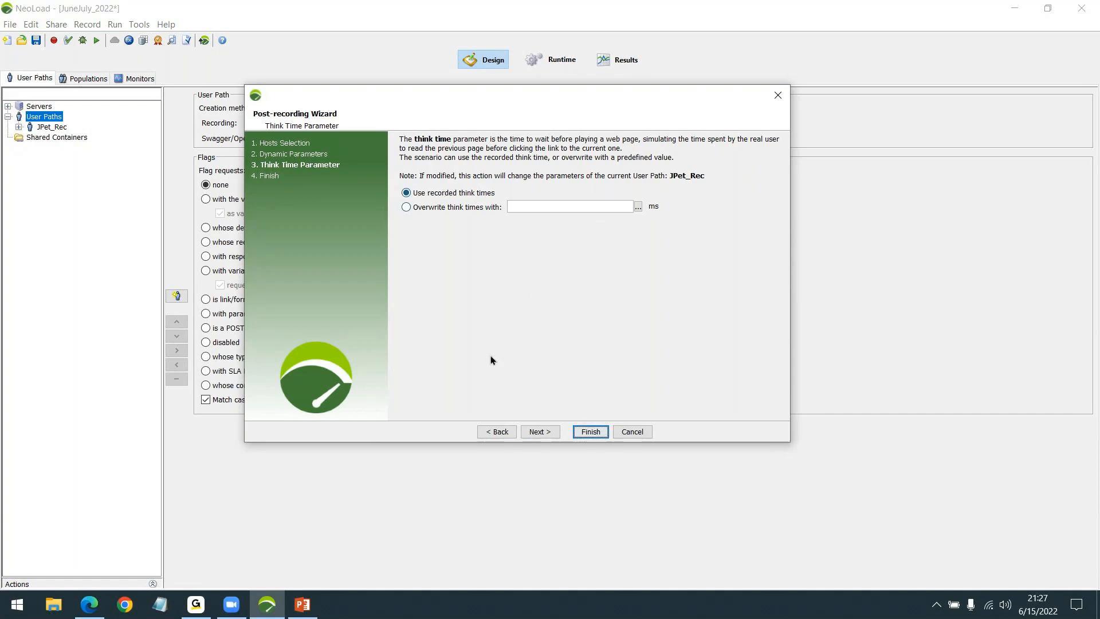
{"action": "left_click", "coordinate": [544, 431]}
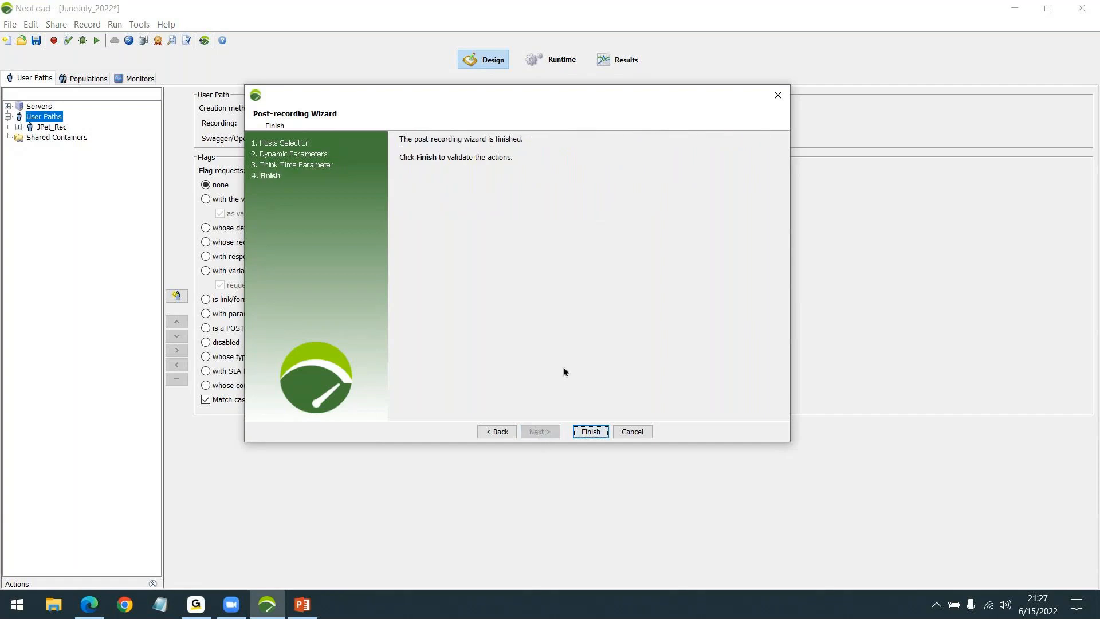
{"action": "left_click", "coordinate": [599, 433]}
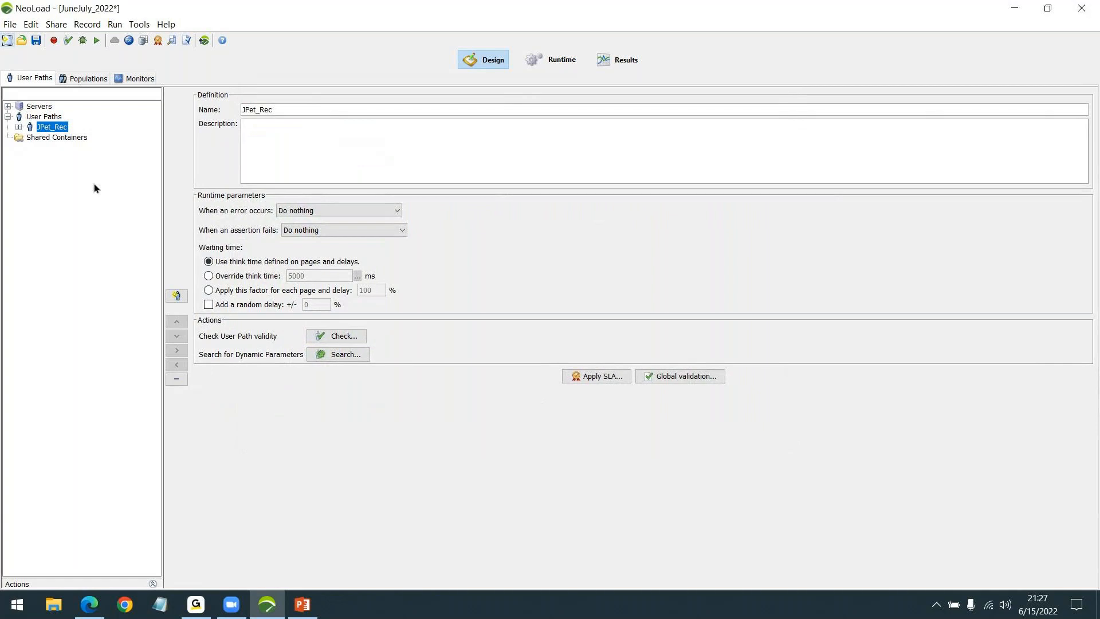
- Expand the JPet_Rec user path and its Init, Actions and End containers to examine the recorded transactions
{"action": "left_click", "coordinate": [18, 127]}
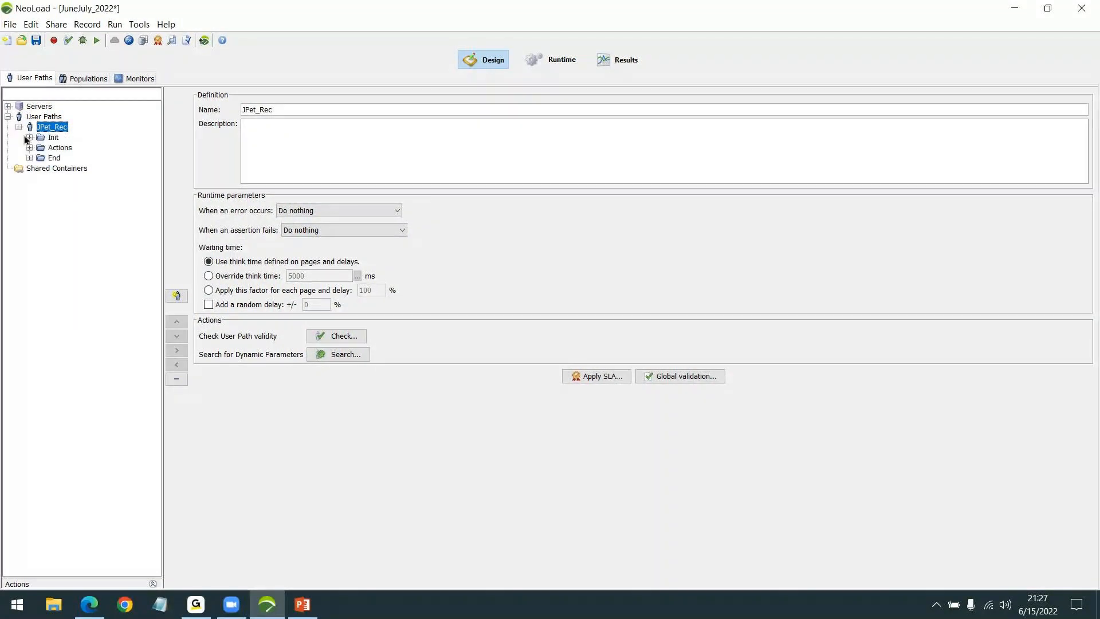
{"action": "left_click", "coordinate": [66, 126]}
{"action": "left_click", "coordinate": [30, 148]}
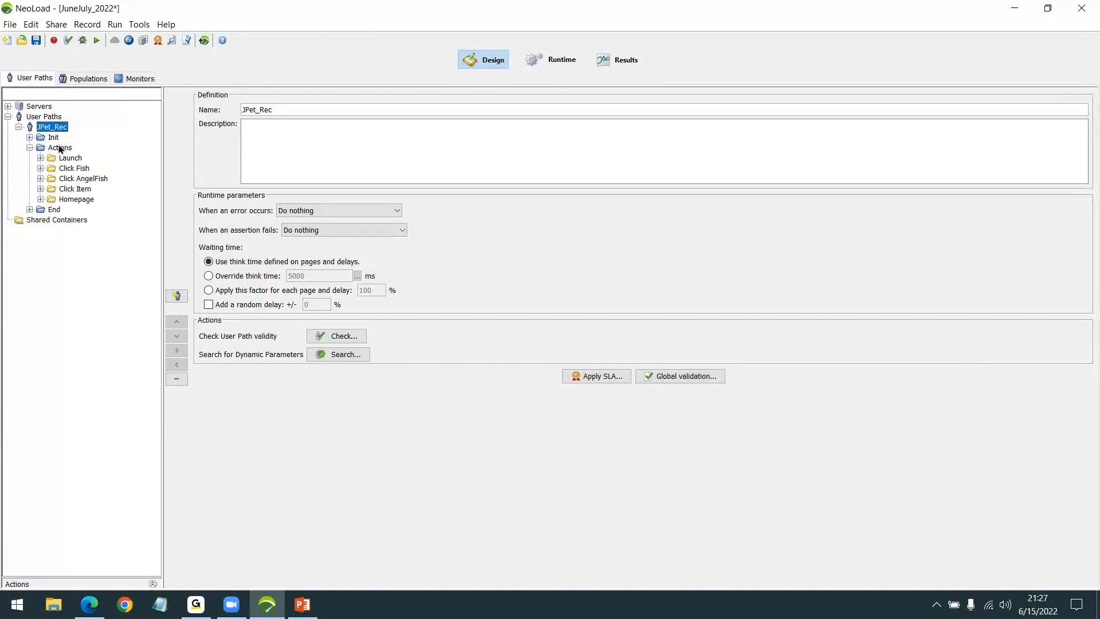
{"action": "left_click", "coordinate": [30, 137]}
{"action": "left_click", "coordinate": [29, 209]}
{"action": "left_click", "coordinate": [1003, 606]}
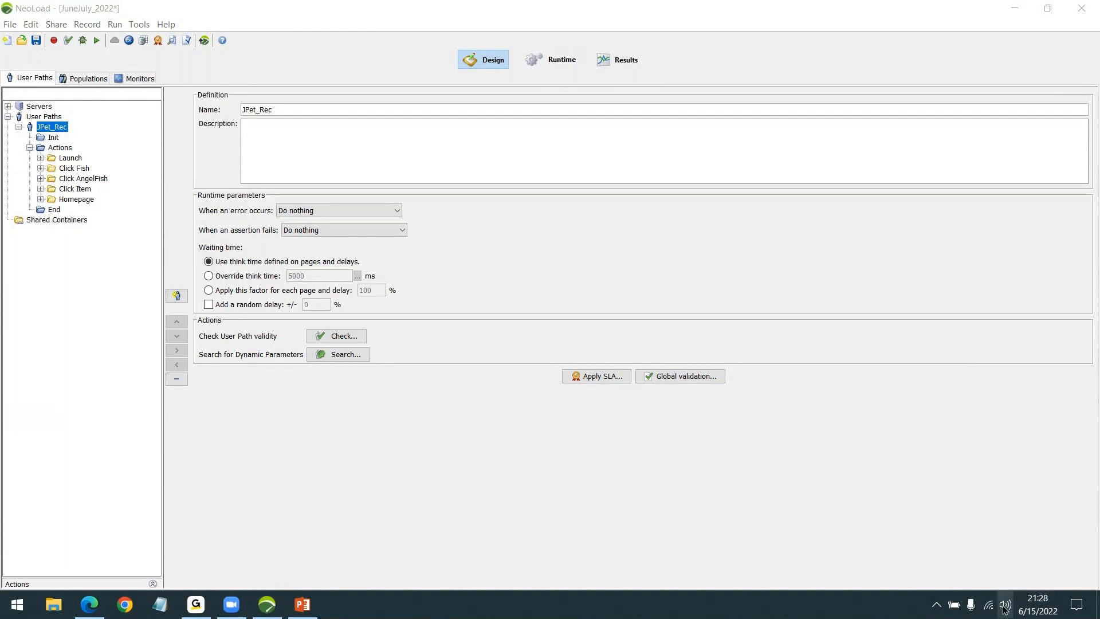
{"action": "left_click", "coordinate": [545, 147]}
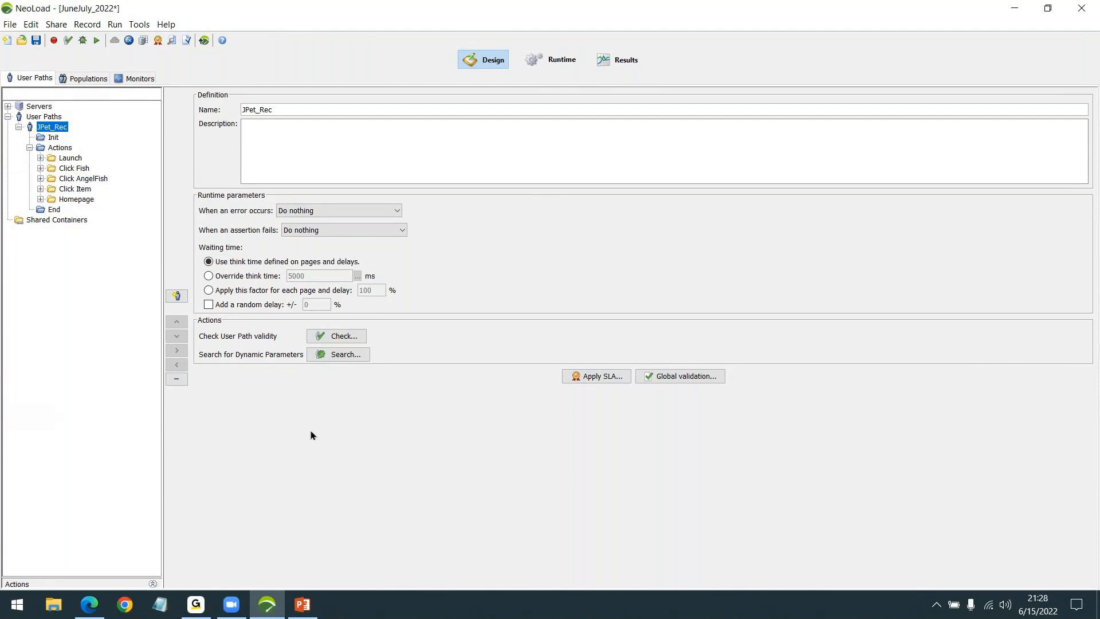
- Expand the Launch transaction and its /actions/Catalog.action page to examine the recorded requests
{"action": "left_click", "coordinate": [41, 158]}
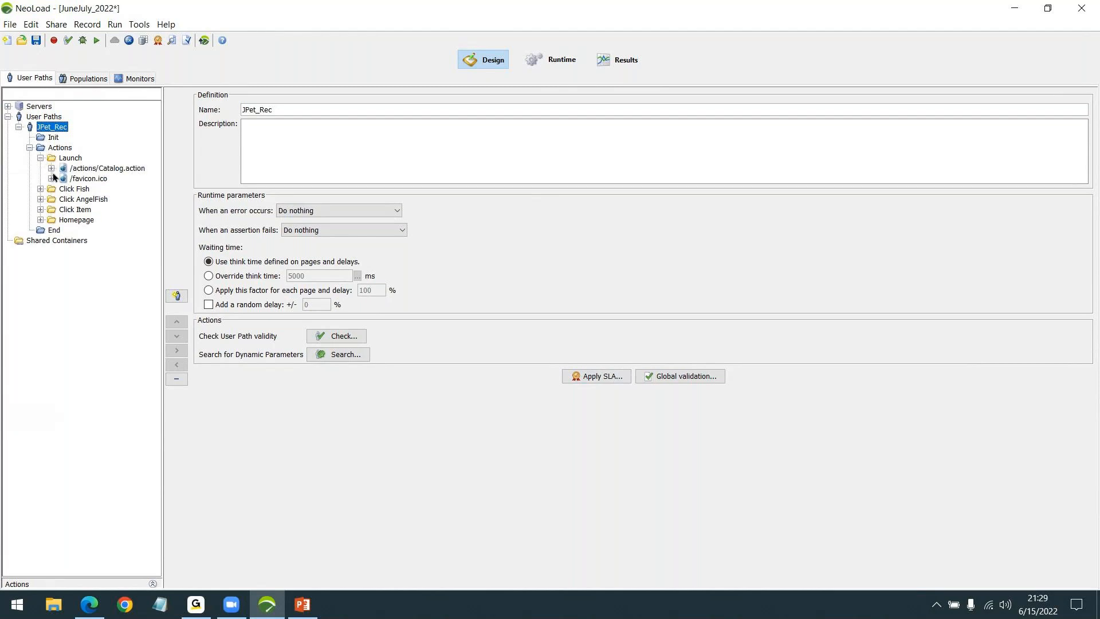
{"action": "left_click", "coordinate": [51, 168]}
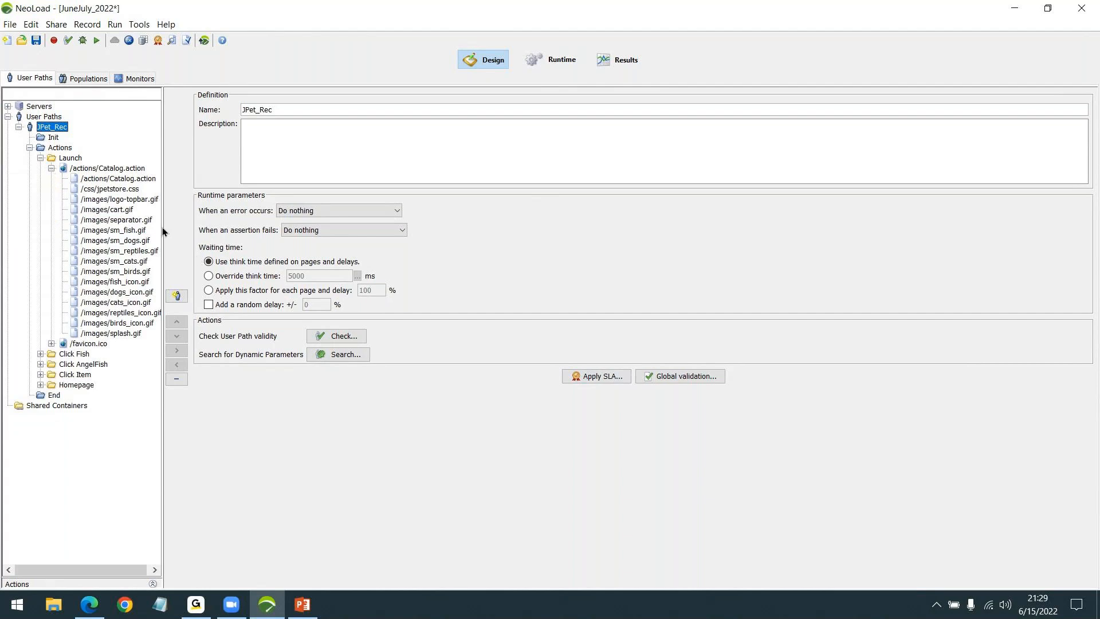
- Widen the user path tree and examine the Launch transaction's /actions/Catalog.action page and its individual requests, including /images/sm_cats.gif
{"action": "left_click_drag", "start_coordinate": [163, 231], "coordinate": [195, 248]}
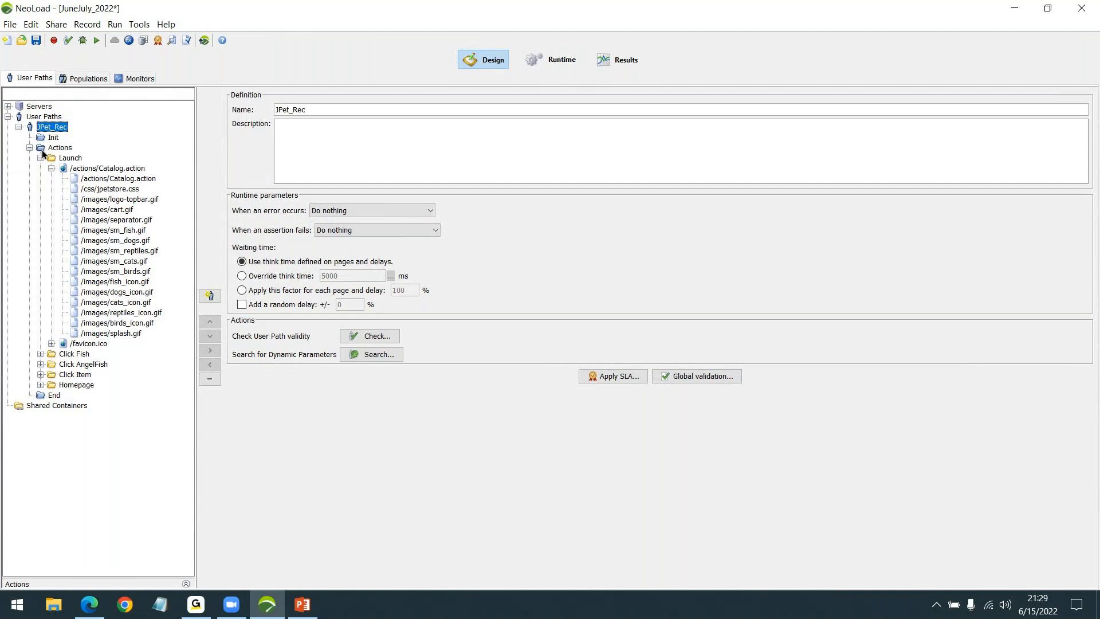
{"action": "left_click", "coordinate": [76, 169]}
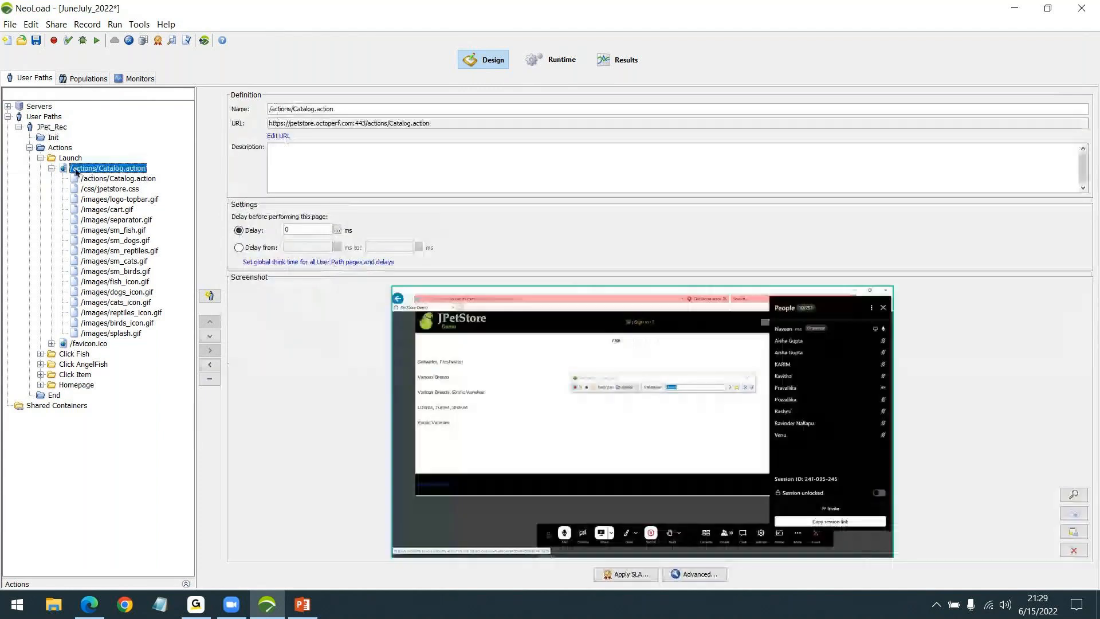
{"action": "left_click", "coordinate": [92, 178]}
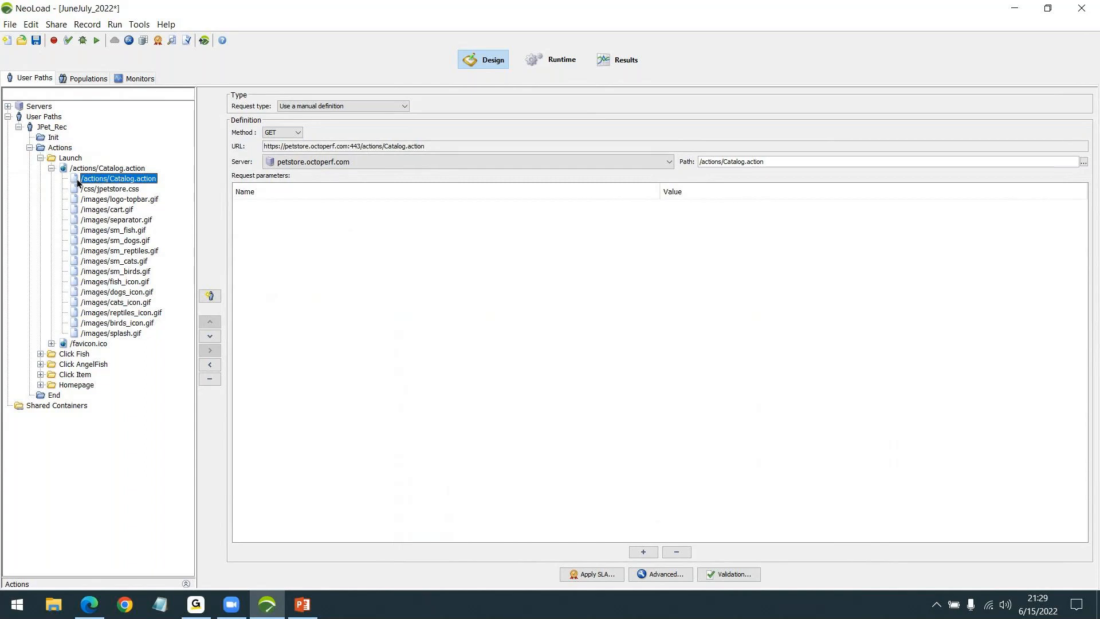
{"action": "key", "text": "Down"}
{"action": "key", "text": "Down"}
{"action": "key", "text": "Down"}
{"action": "key", "text": "Down"}
{"action": "key", "text": "Down"}
{"action": "left_click", "coordinate": [102, 262]}
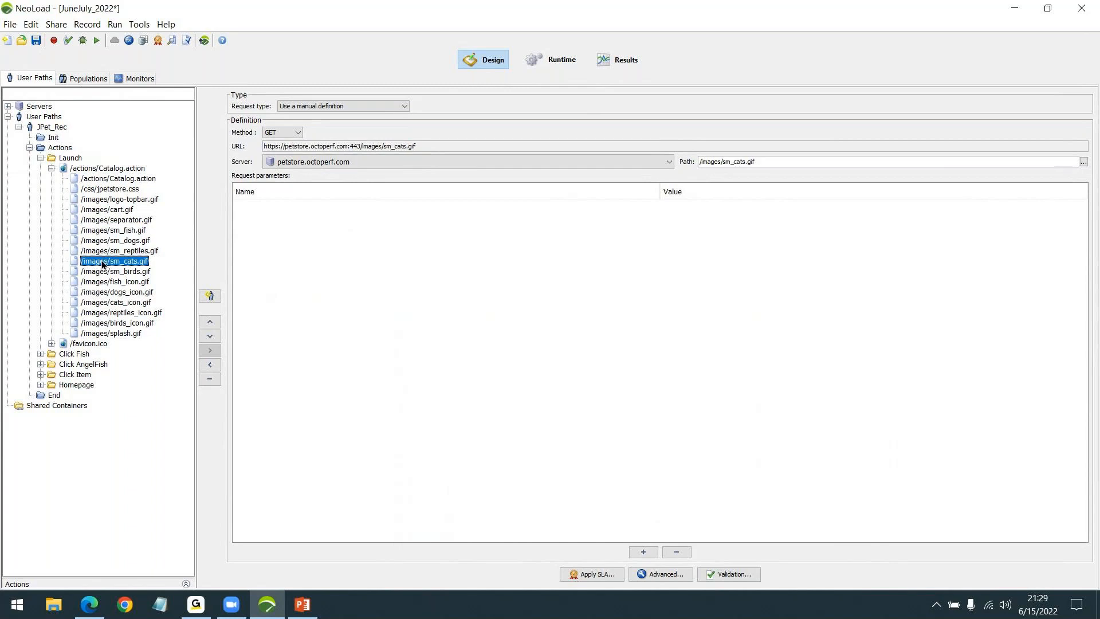
- Review the settings of the Catalog.action page, Launch, Actions and JPet_Rec, ending on the /actions/Catalog.action request
{"action": "left_click", "coordinate": [67, 170]}
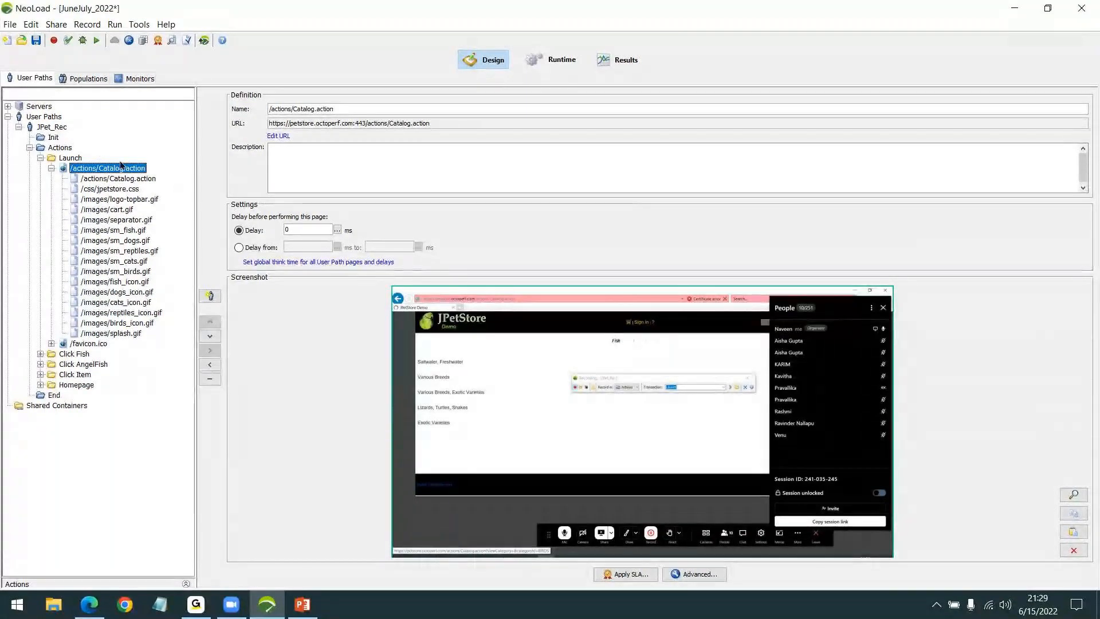
{"action": "left_click", "coordinate": [71, 160]}
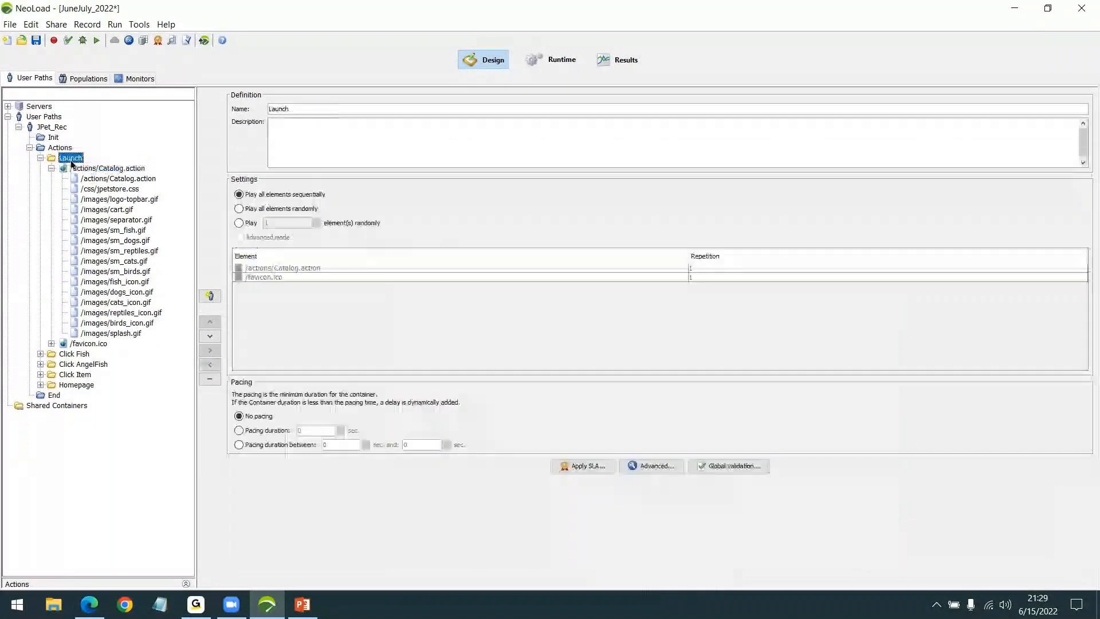
{"action": "left_click", "coordinate": [60, 147]}
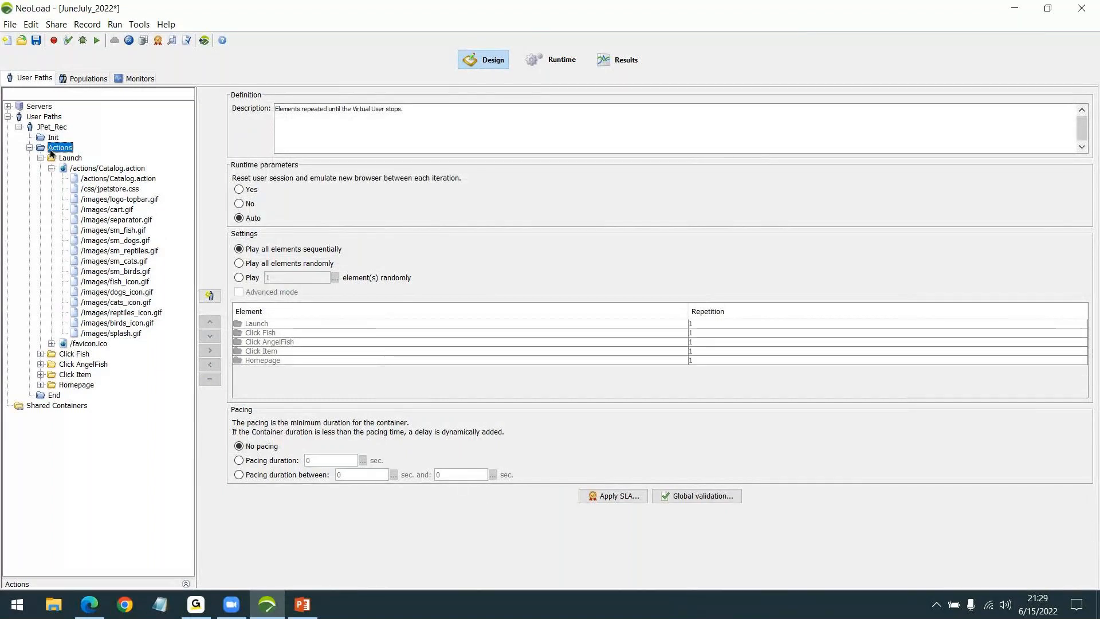
{"action": "left_click", "coordinate": [31, 128]}
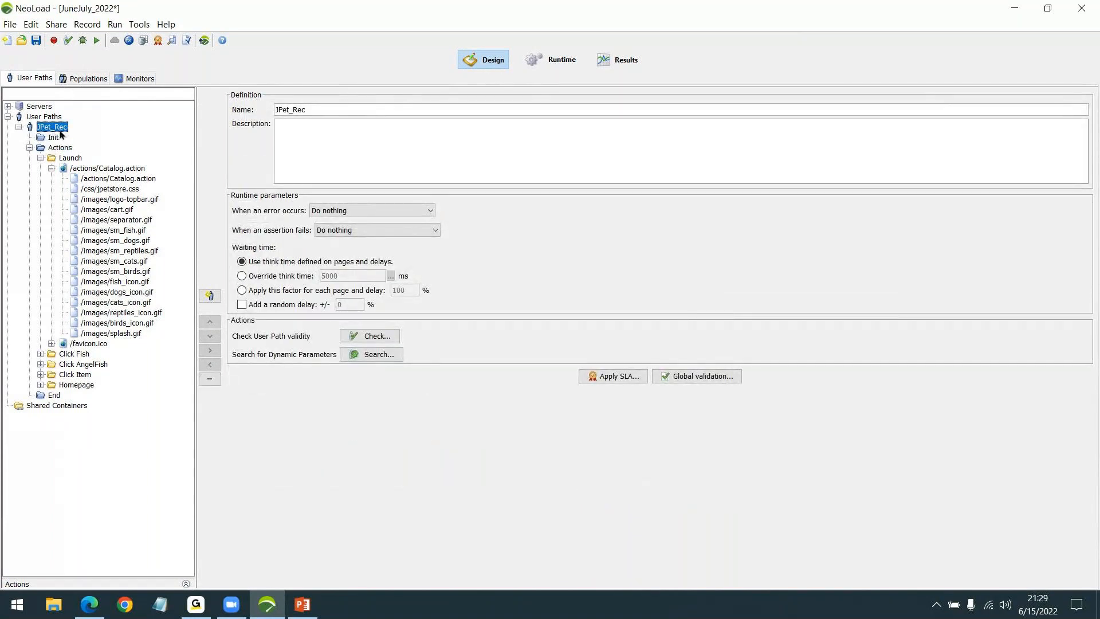
{"action": "left_click", "coordinate": [117, 179]}
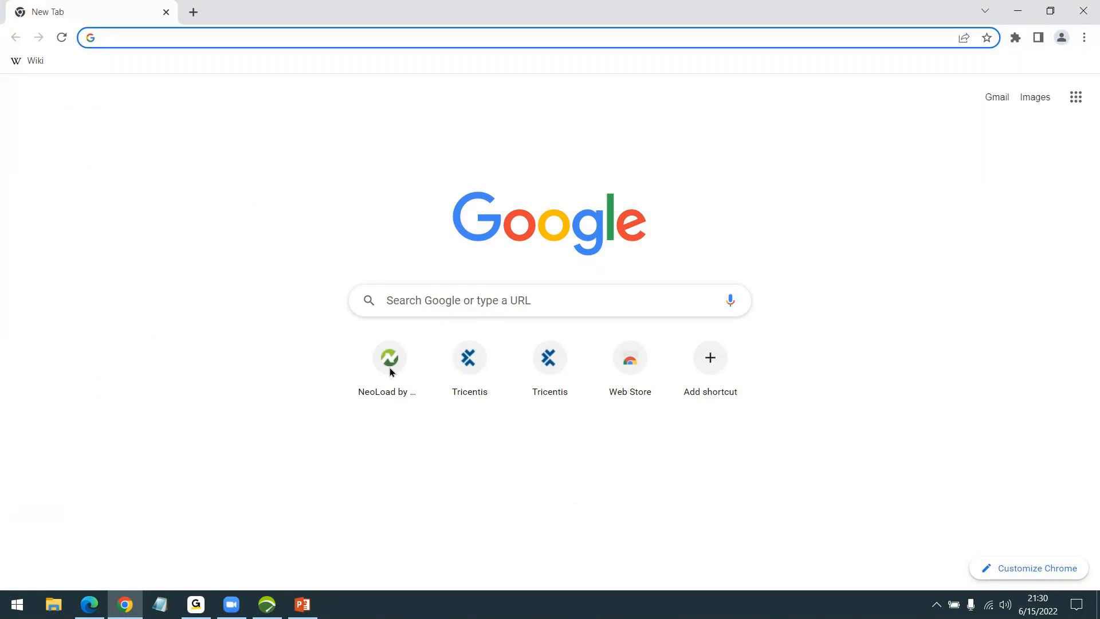
- In Chrome, search for "jpet store", open the petstore.octoperf.com demo and enter the store
{"action": "type", "text": "jpet store"}
{"action": "key", "text": "Return"}
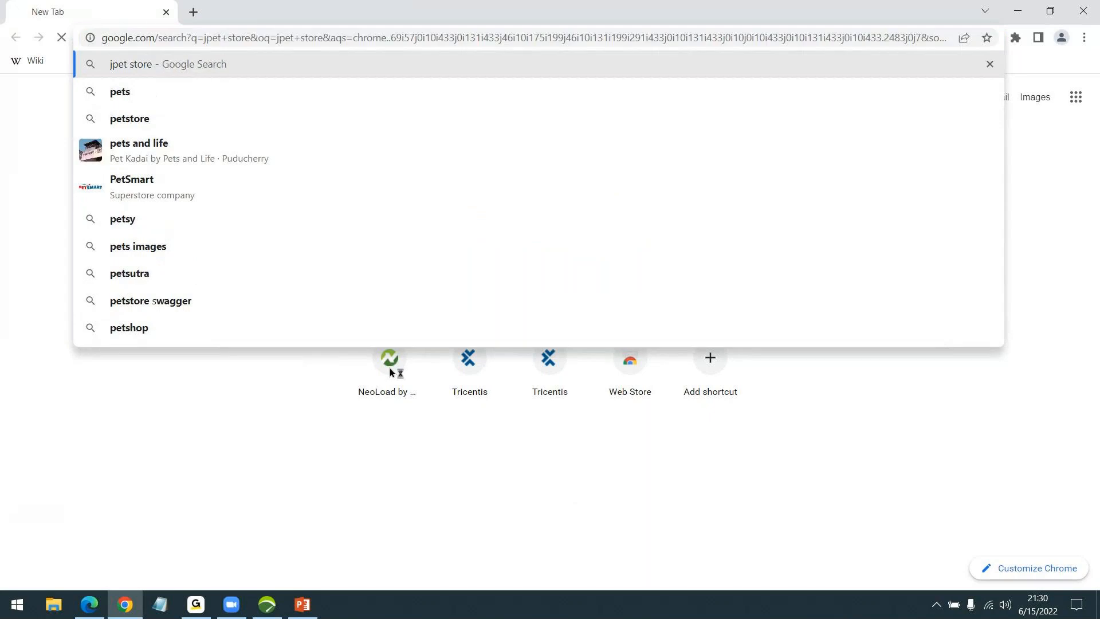
{"action": "left_click", "coordinate": [209, 239]}
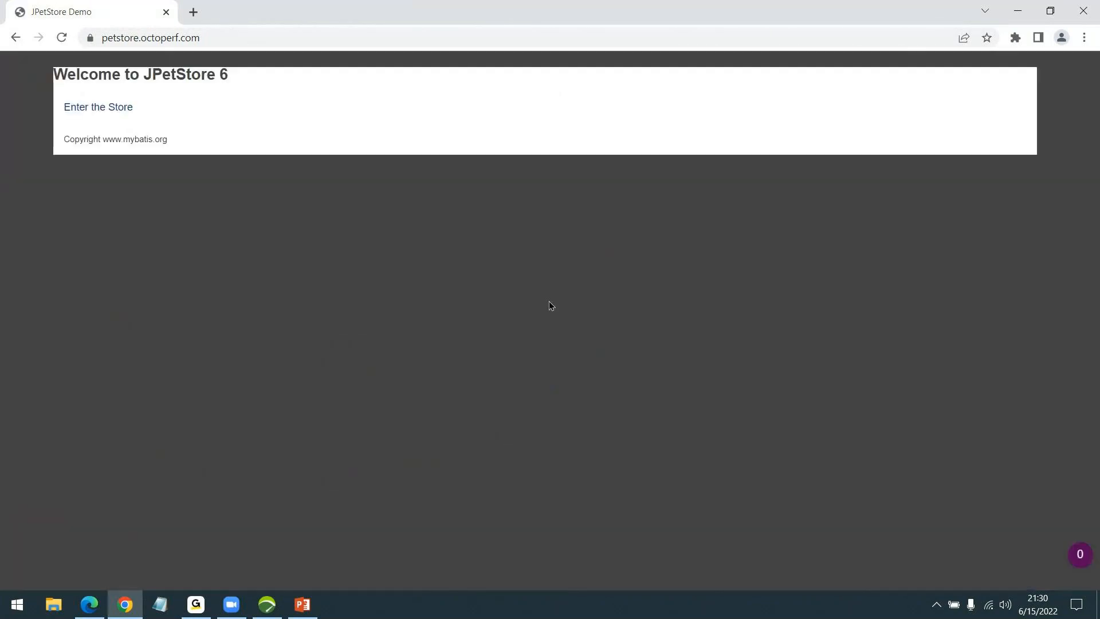
{"action": "left_click", "coordinate": [82, 109]}
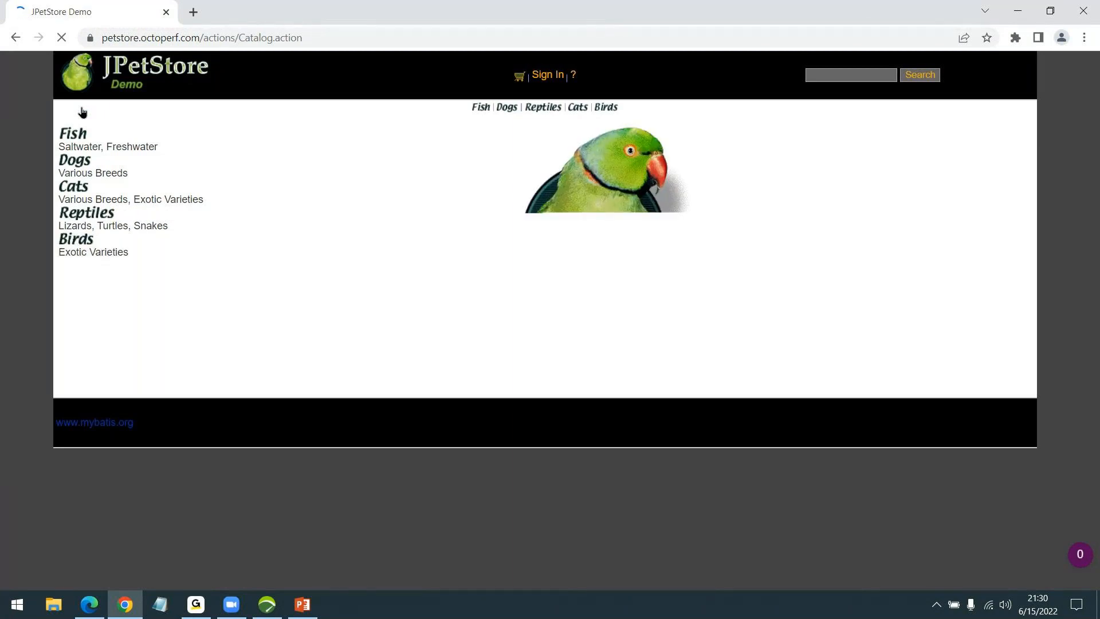
- Open the developer tools' Network view on the JPetStore catalog page and reload the page to capture its requests
{"action": "key", "text": "F12"}
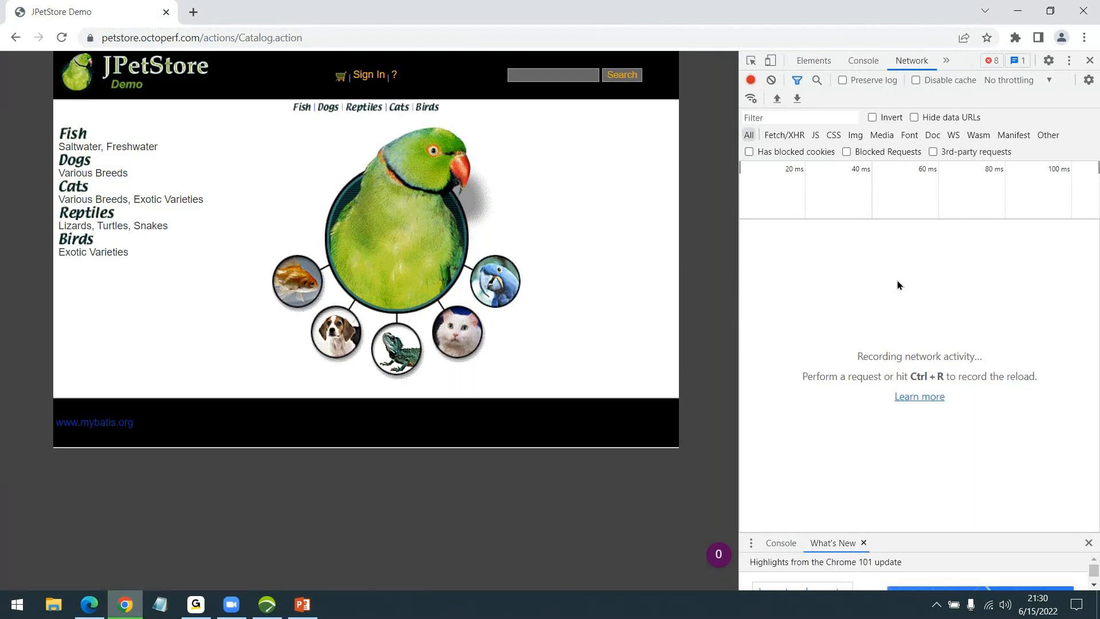
{"action": "left_click", "coordinate": [1084, 38]}
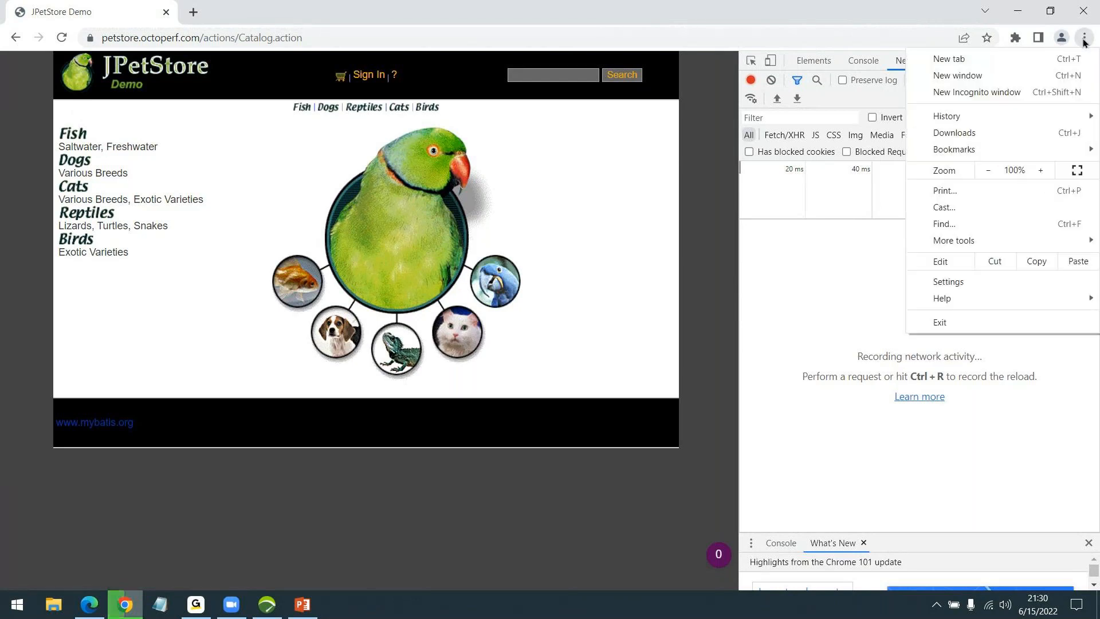
{"action": "left_click", "coordinate": [1084, 40]}
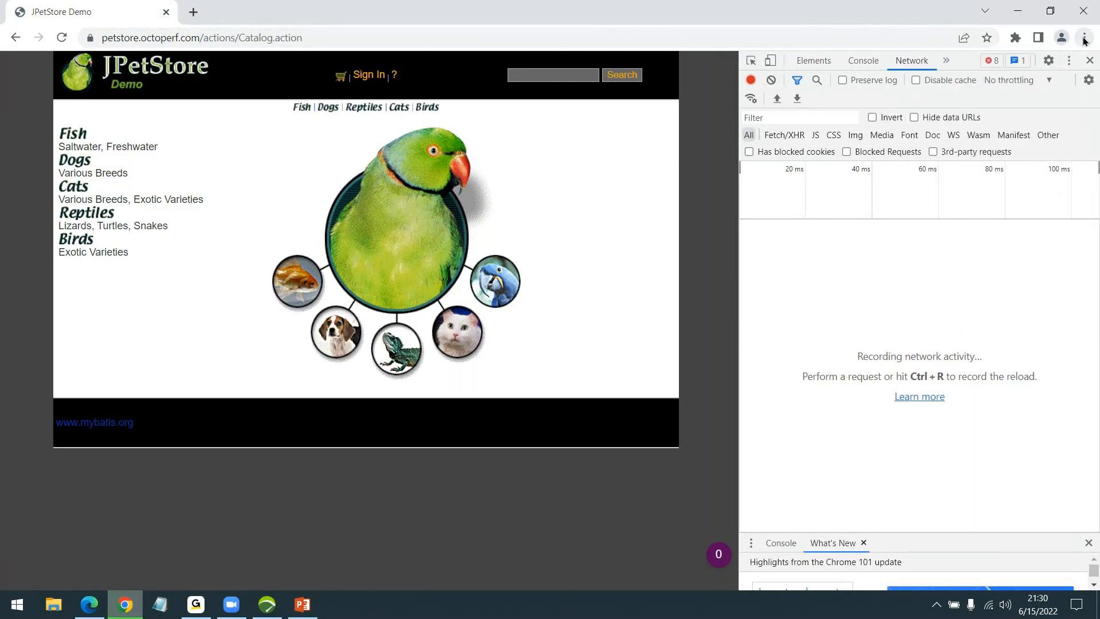
{"action": "left_click", "coordinate": [1084, 39]}
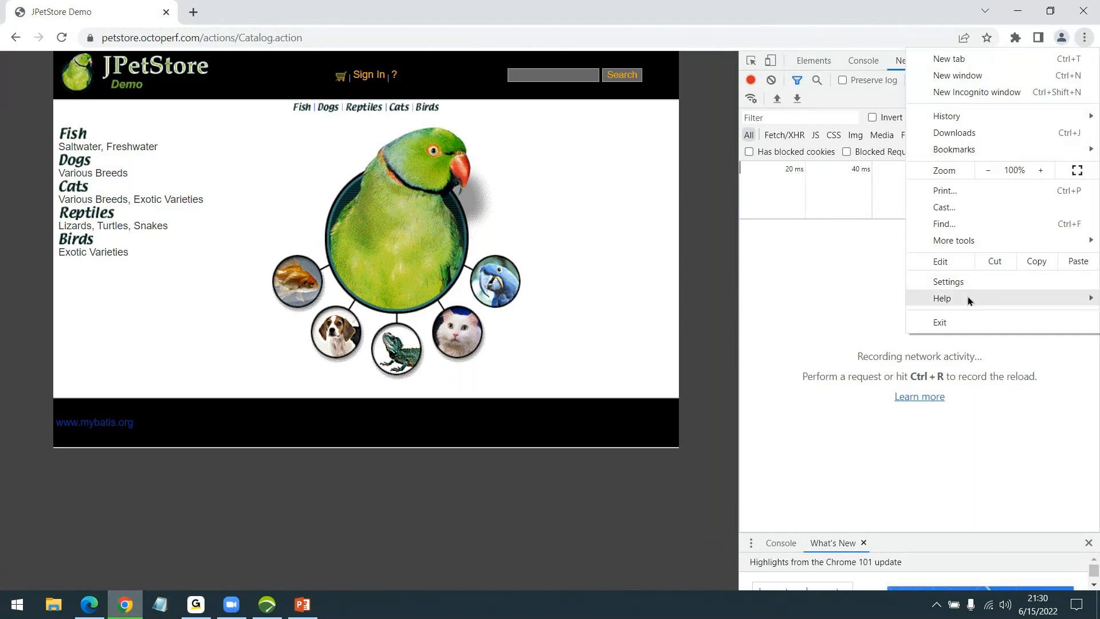
{"action": "mouse_move", "coordinate": [967, 244]}
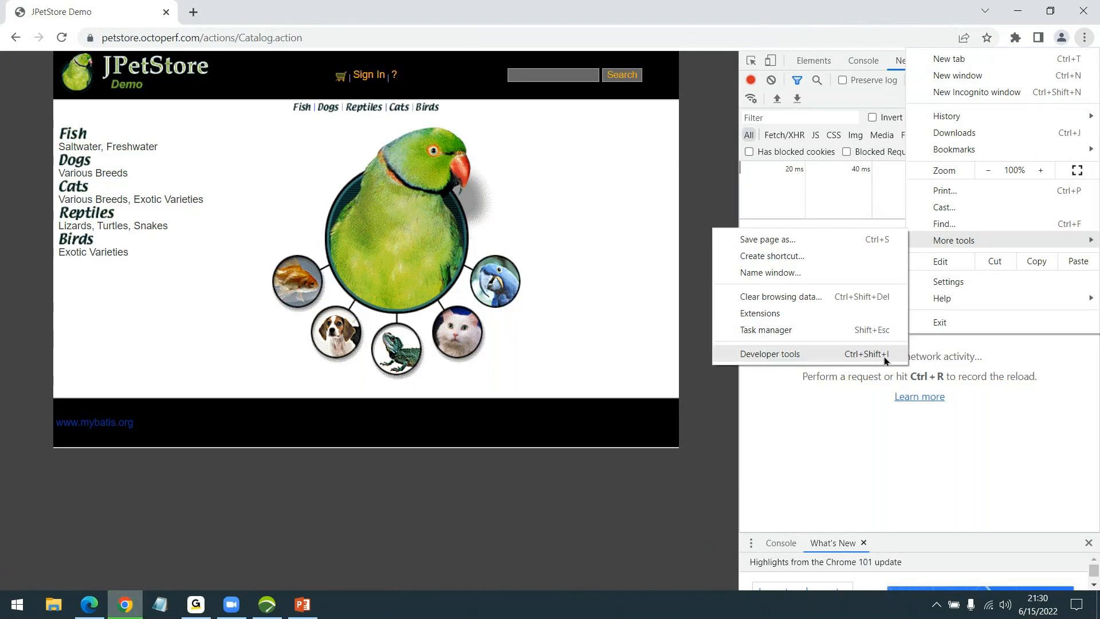
{"action": "left_click", "coordinate": [895, 452]}
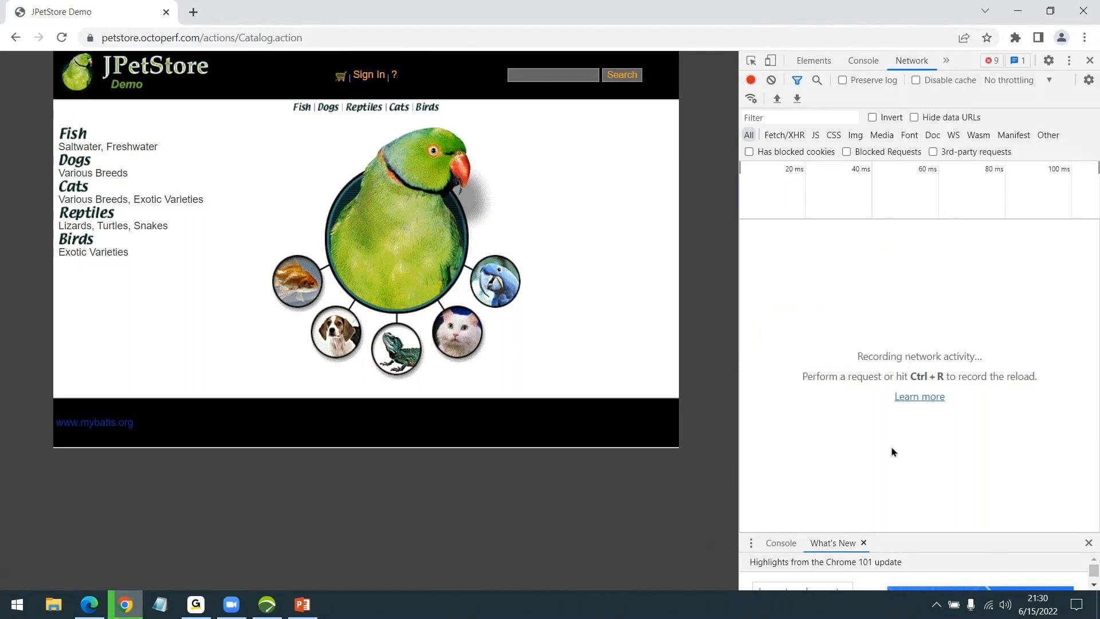
{"action": "left_click_drag", "start_coordinate": [739, 341], "coordinate": [696, 336]}
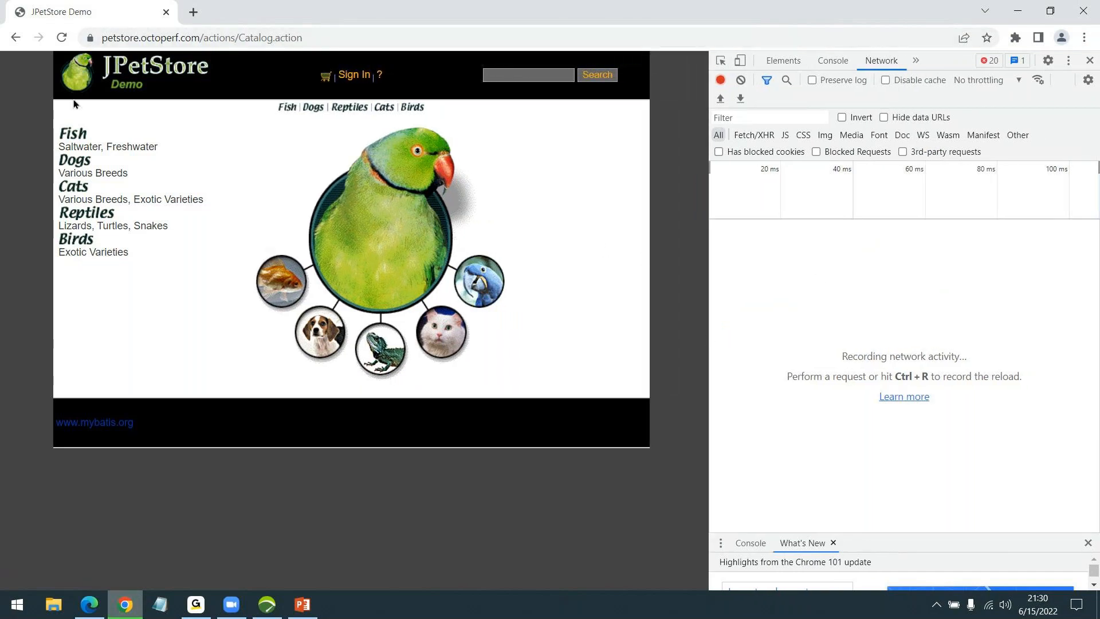
{"action": "left_click", "coordinate": [62, 37]}
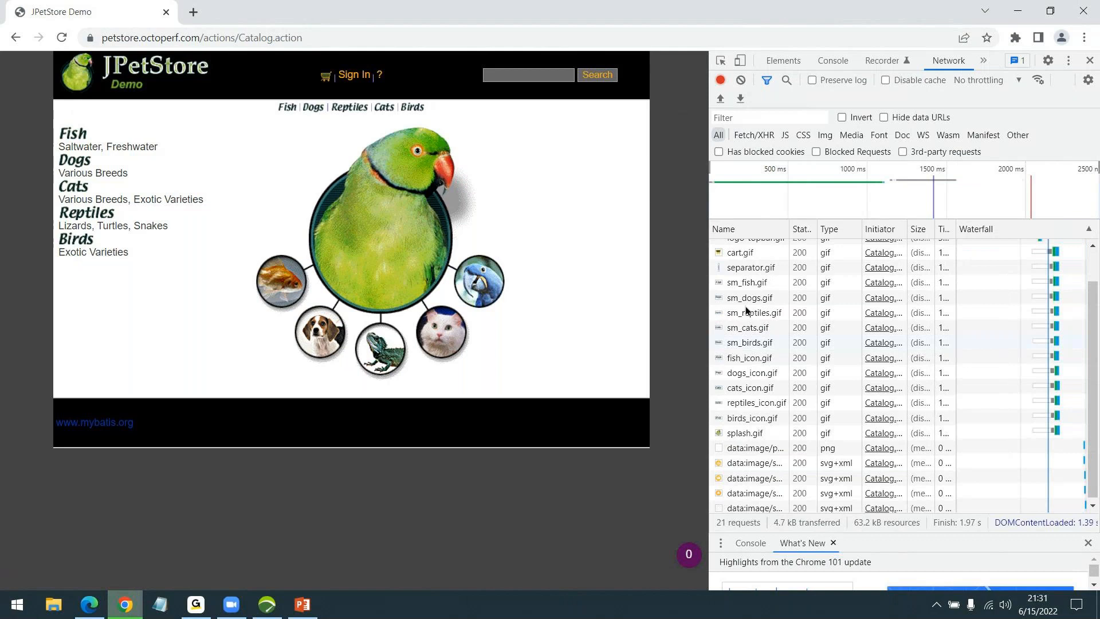
- Enlarge the captured request list and place a smaller Chrome window beside NeoLoad's tree to compare the captured and recorded requests
{"action": "left_click_drag", "start_coordinate": [709, 309], "coordinate": [639, 305]}
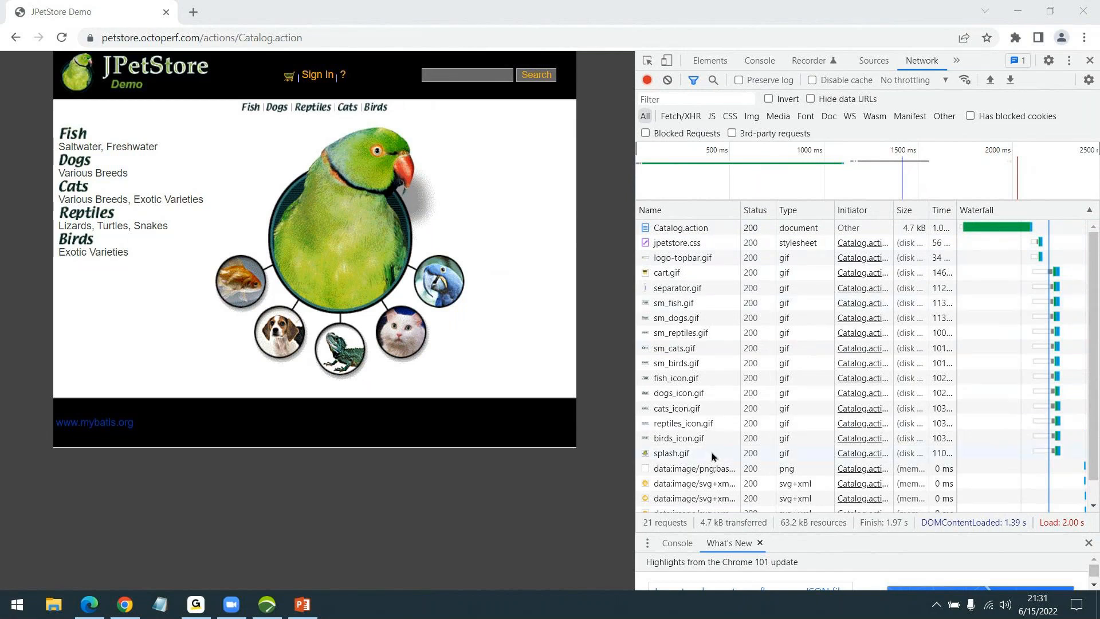
{"action": "scroll", "coordinate": [730, 413], "scroll_direction": "down", "scroll_amount": 1}
{"action": "scroll", "coordinate": [699, 327], "scroll_direction": "up", "scroll_amount": 1}
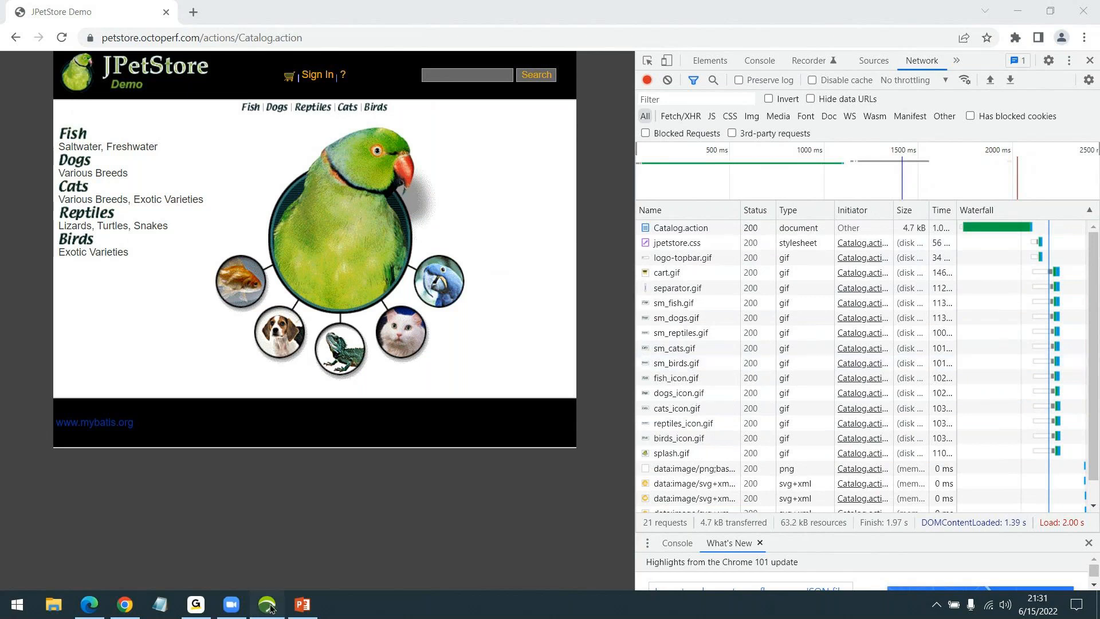
{"action": "key", "text": "alt+Tab"}
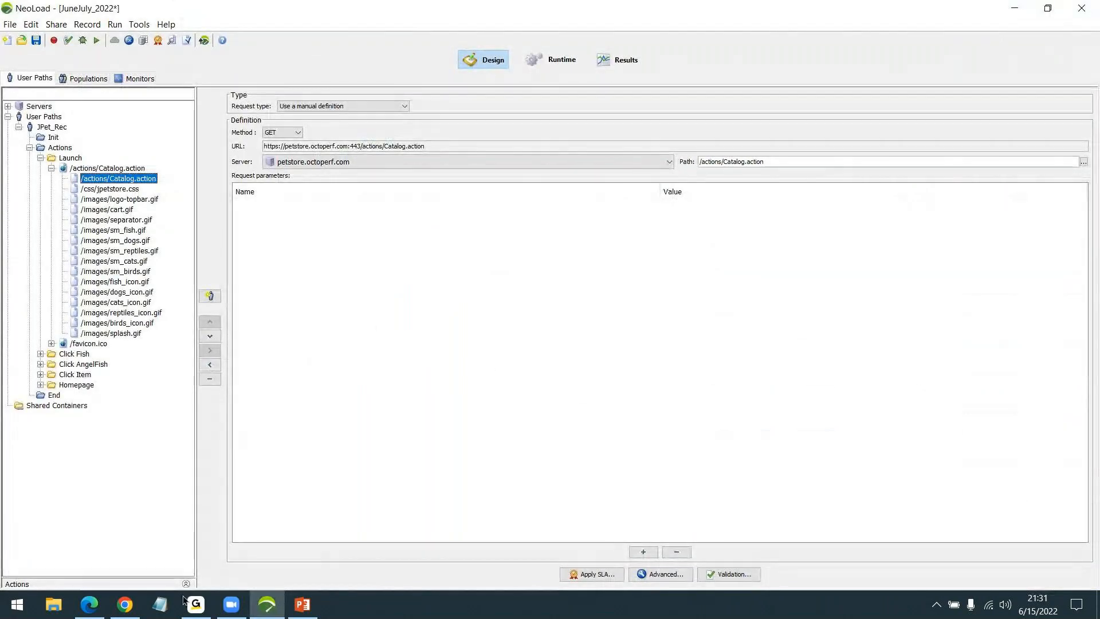
{"action": "left_click", "coordinate": [126, 606]}
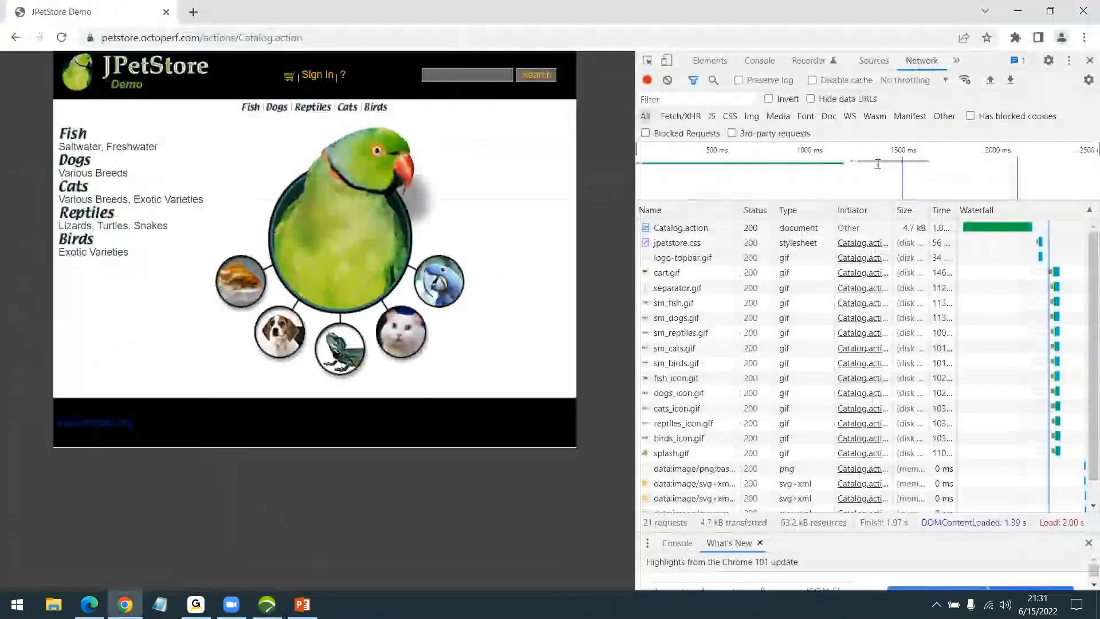
{"action": "key", "text": "super+Down"}
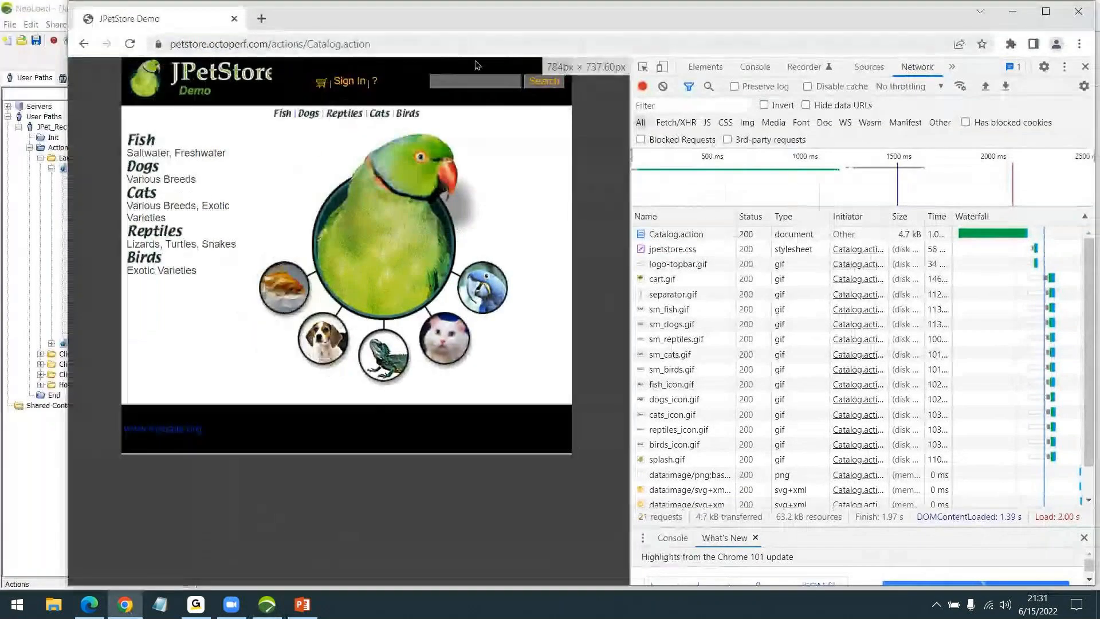
{"action": "left_click_drag", "start_coordinate": [67, 237], "coordinate": [352, 245]}
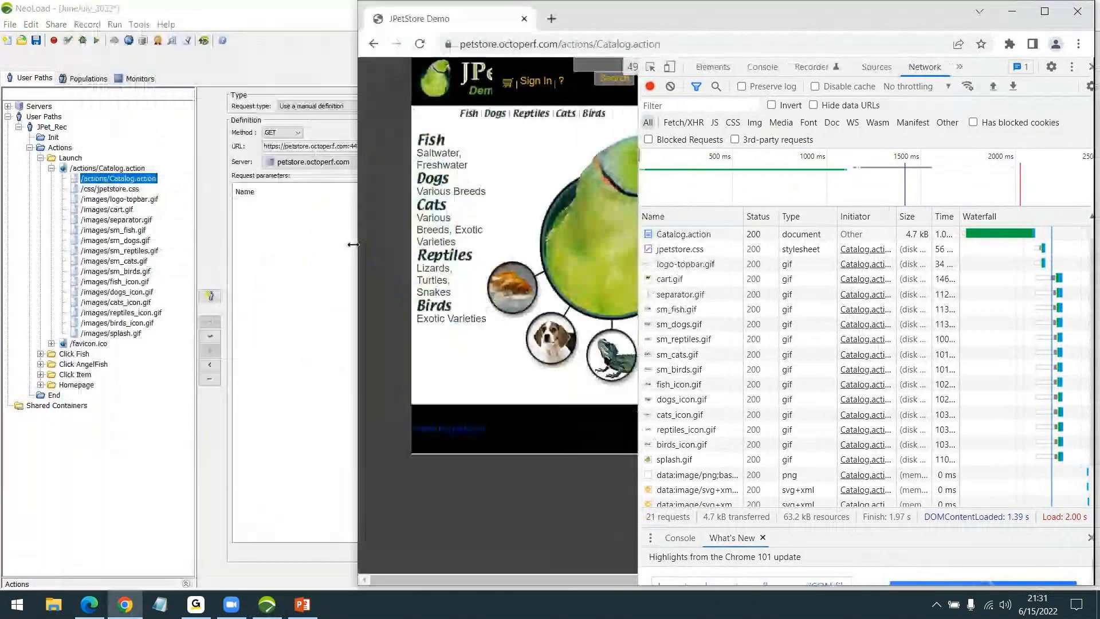
{"action": "left_click_drag", "start_coordinate": [596, 18], "coordinate": [471, 23]}
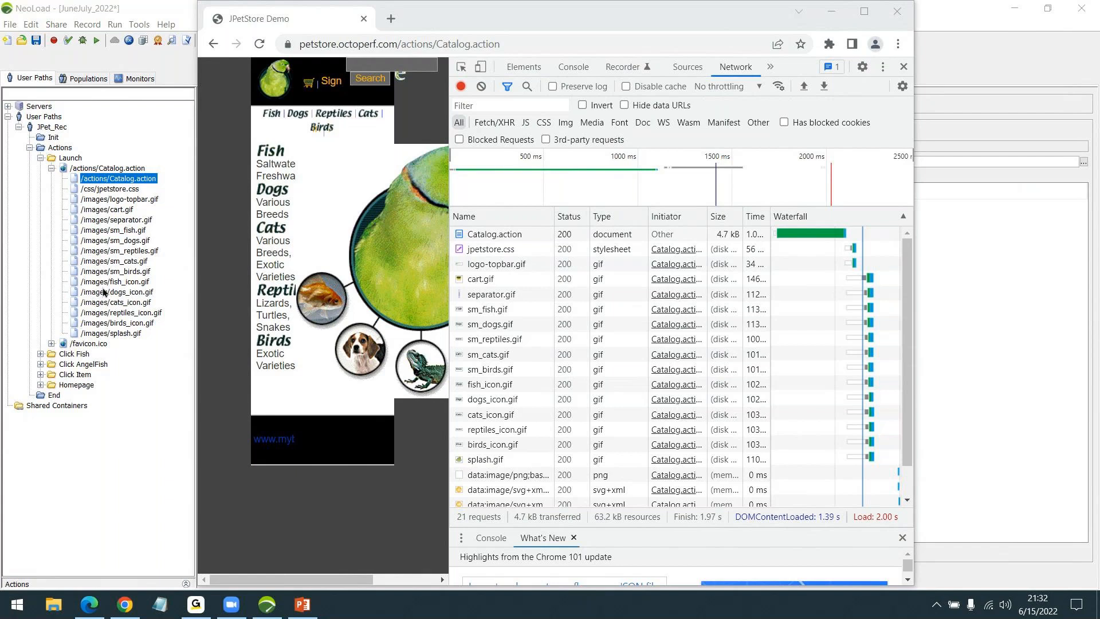
- Maximize the browser window, close the developer tools and return to NeoLoad
{"action": "left_click", "coordinate": [864, 11]}
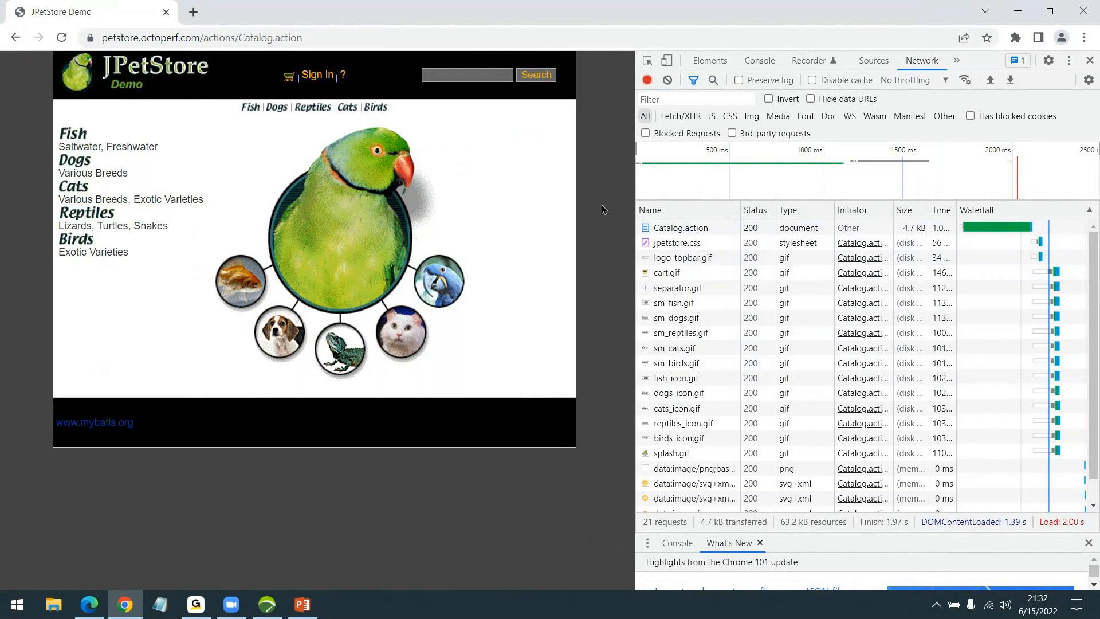
{"action": "left_click", "coordinate": [1089, 60]}
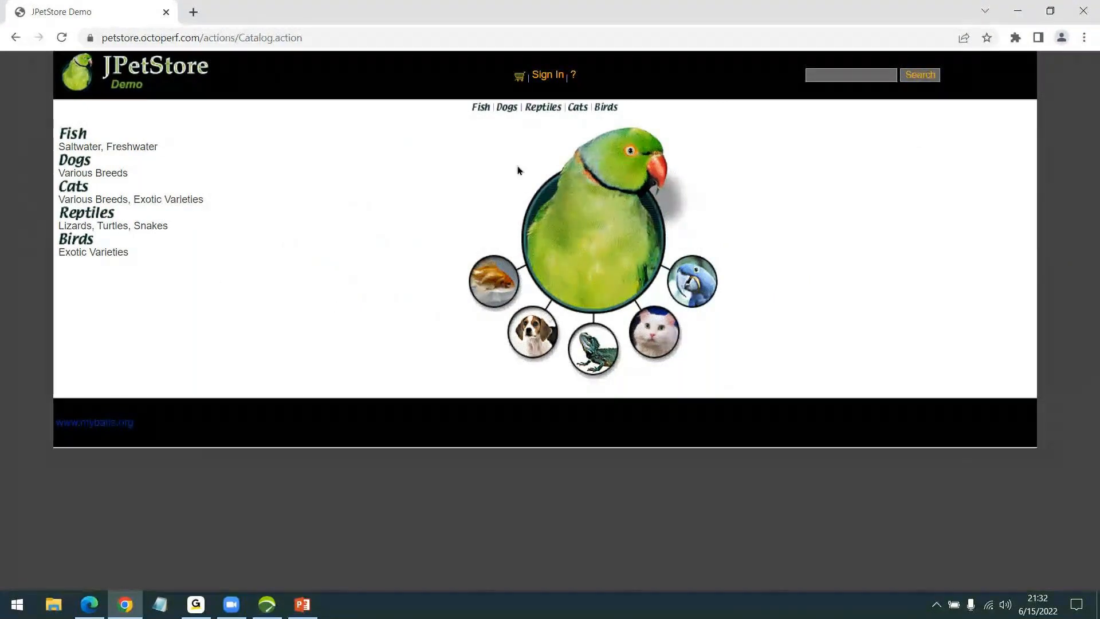
{"action": "left_click", "coordinate": [1017, 11]}
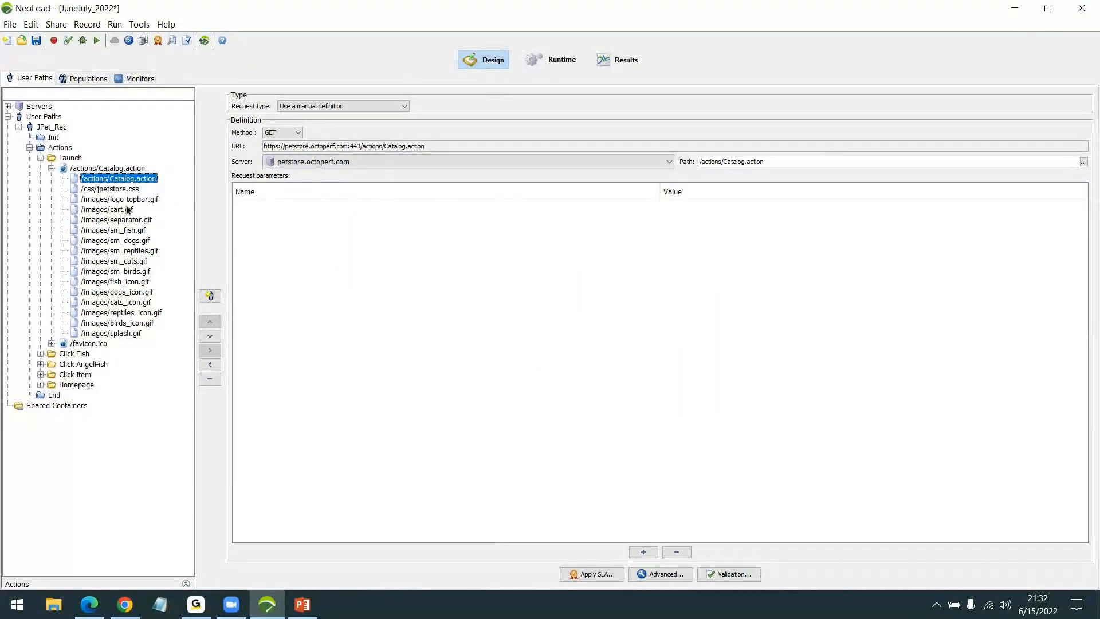
- Expand the /favicon.ico page under Launch and examine the /images/sm_reptiles.gif and /actions/Catalog.action requests
{"action": "left_click", "coordinate": [51, 343]}
{"action": "left_click", "coordinate": [121, 250]}
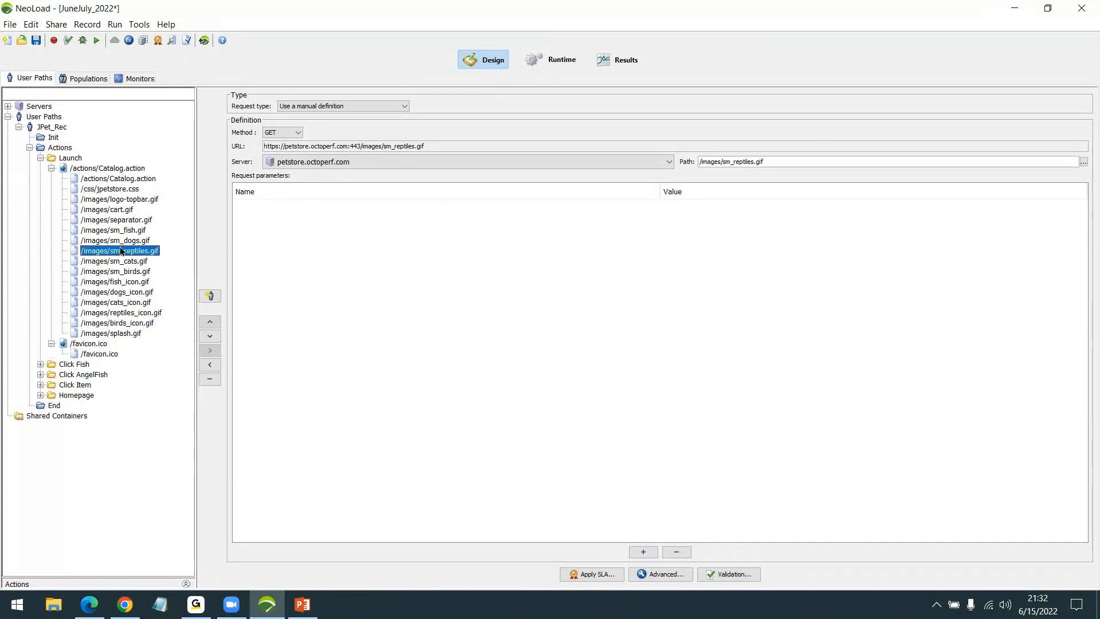
{"action": "left_click", "coordinate": [132, 179]}
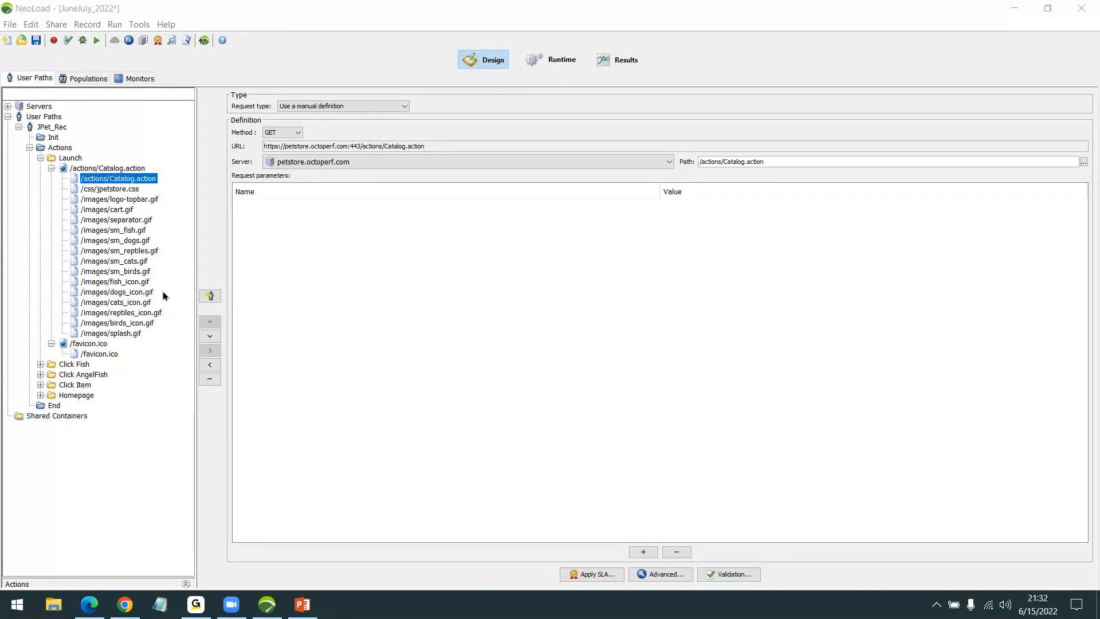
- Switch to Chrome and open the Fish category and its Tiger Shark product FI-SW-02 in JPetStore
{"action": "left_click", "coordinate": [126, 611]}
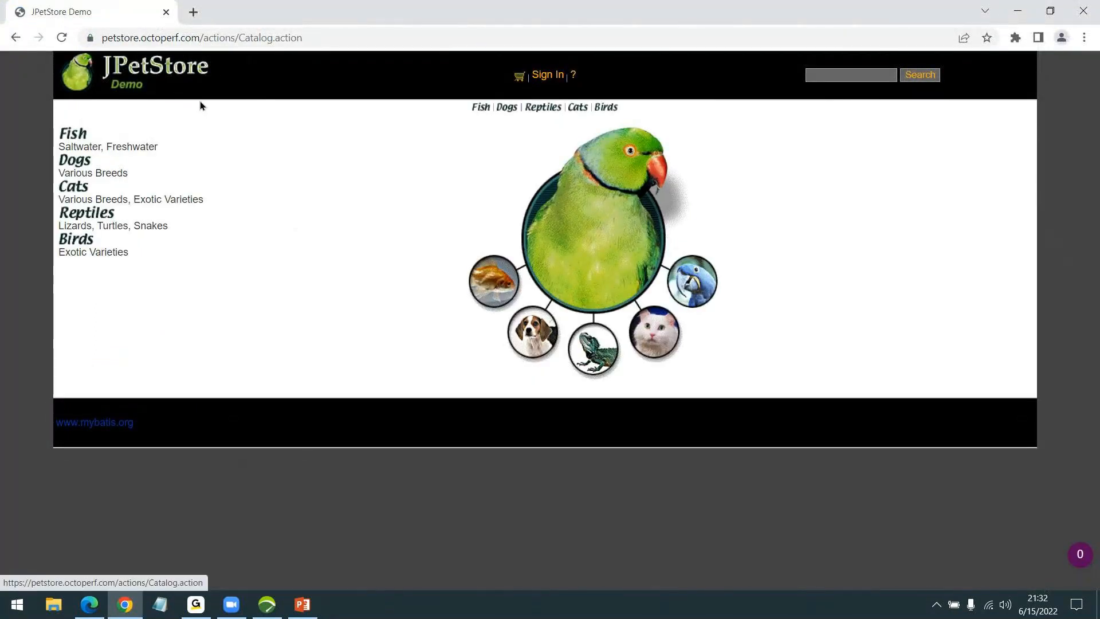
{"action": "left_click", "coordinate": [75, 139]}
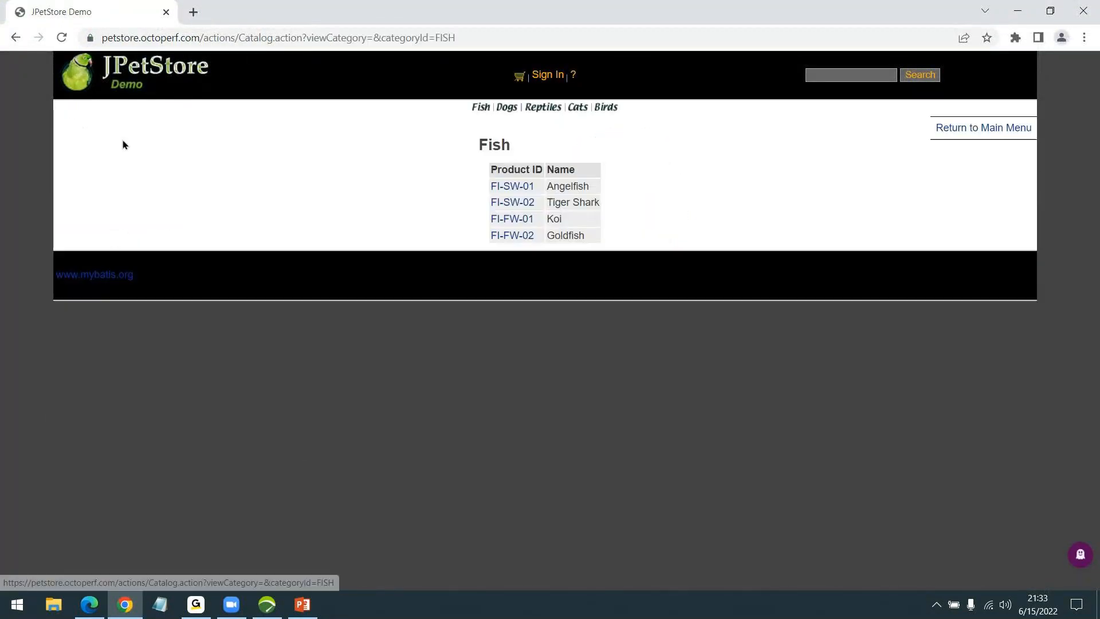
{"action": "left_click", "coordinate": [518, 202]}
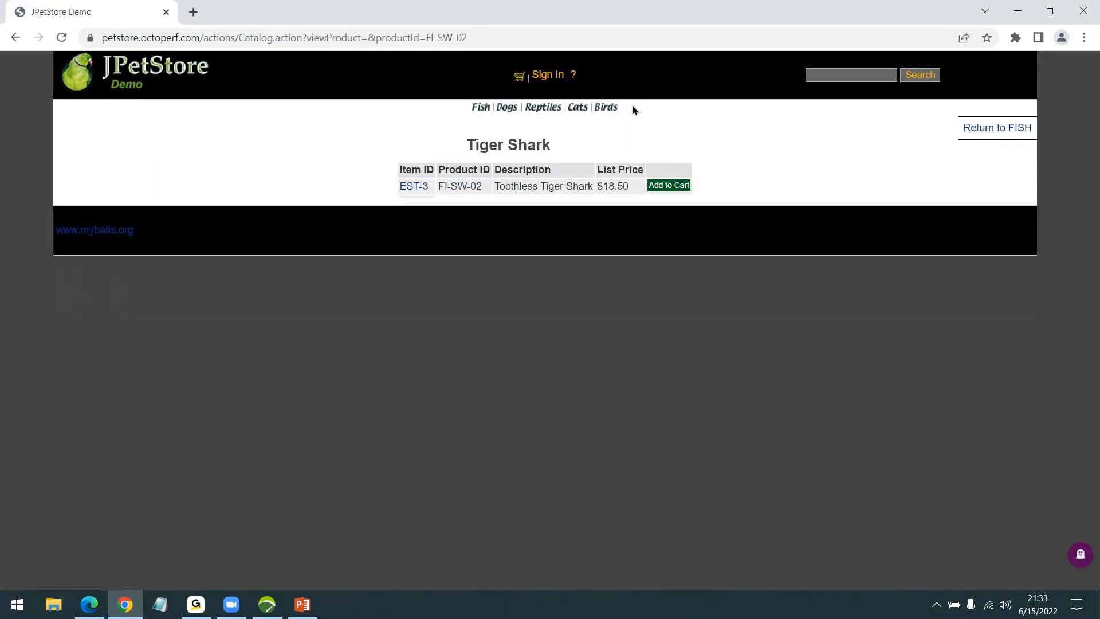
- Search JPetStore for "dsds" and for "bulldog", and return to the store's main page
{"action": "left_click", "coordinate": [861, 76]}
{"action": "type", "text": "dsds"}
{"action": "left_click", "coordinate": [915, 78]}
{"action": "double_click", "coordinate": [829, 76]}
{"action": "type", "text": "bull"}
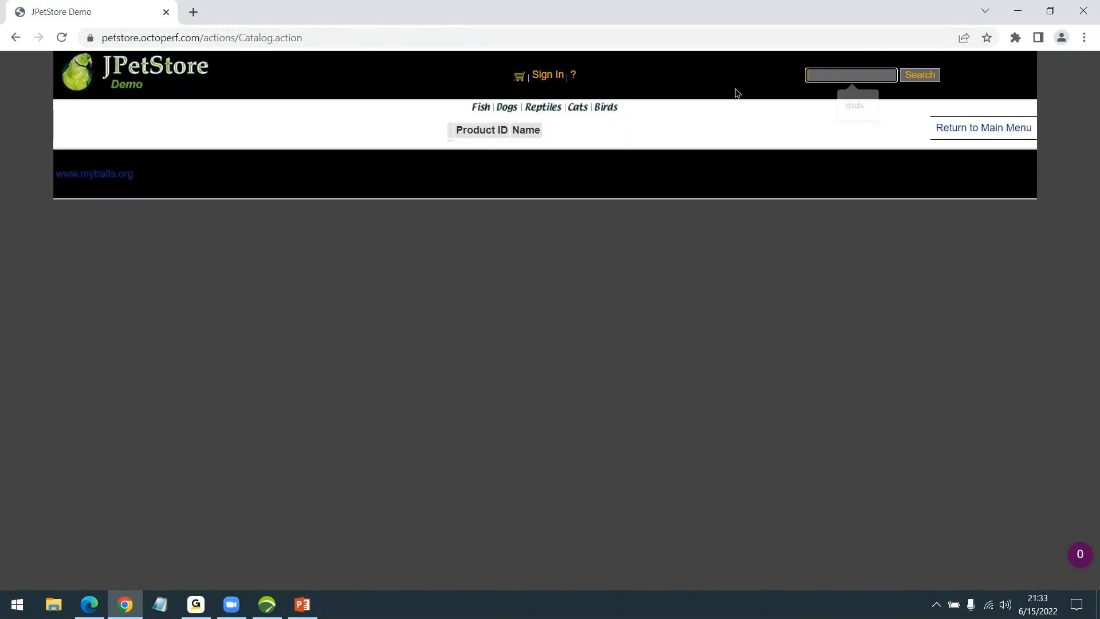
{"action": "type", "text": "dog"}
{"action": "key", "text": "Return"}
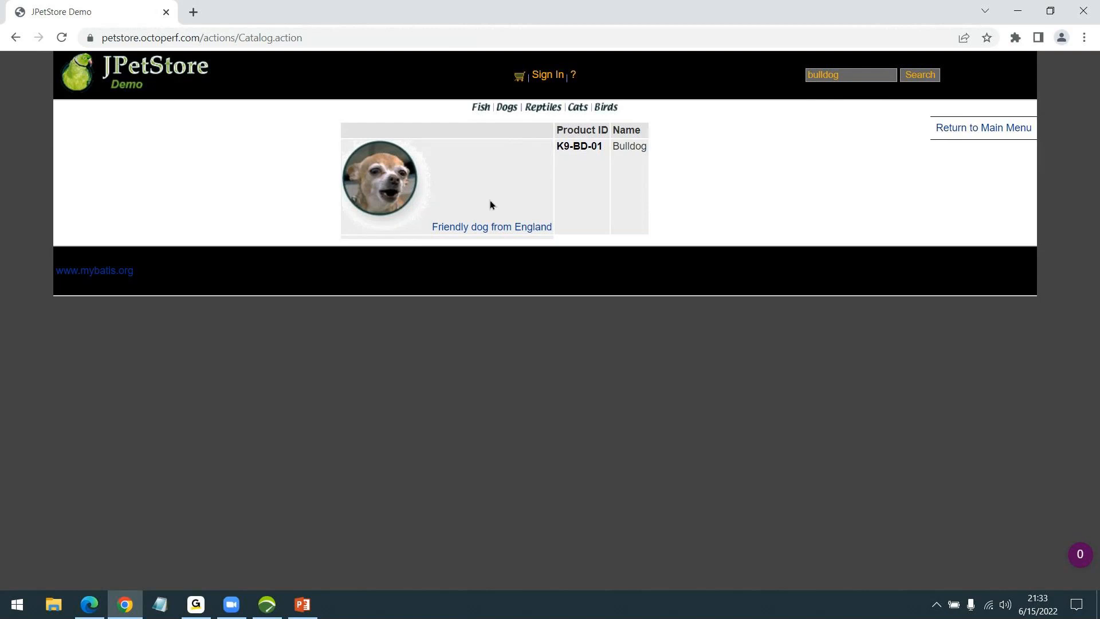
{"action": "left_click", "coordinate": [491, 226]}
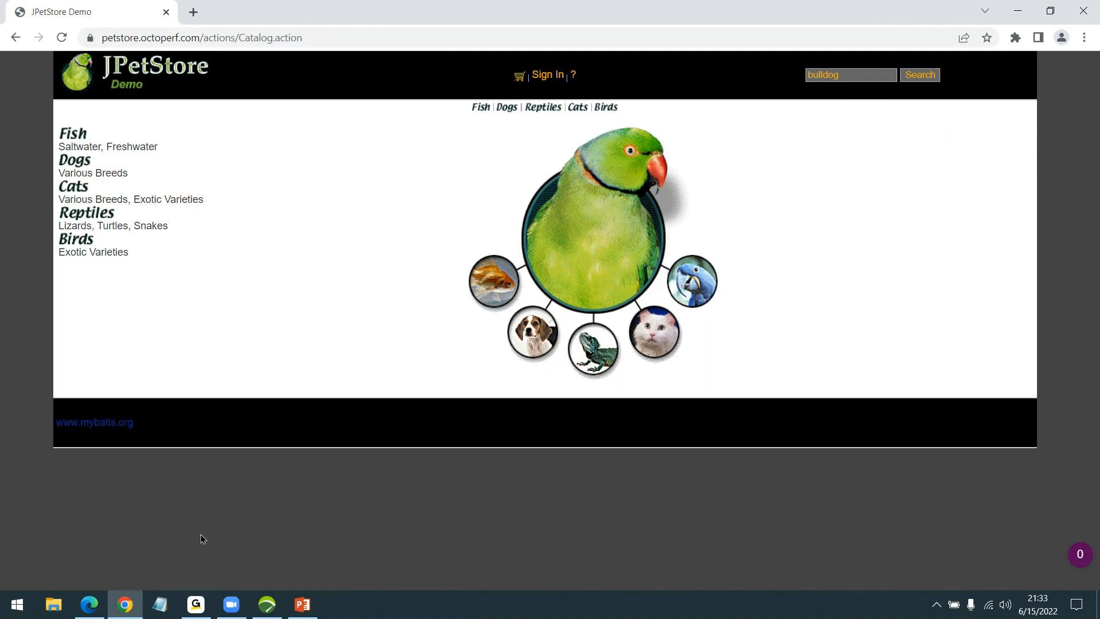
- Switch to NeoLoad, open the Check User Path window for JPet_Rec, maximize it and enlarge its results list
{"action": "left_click", "coordinate": [266, 604]}
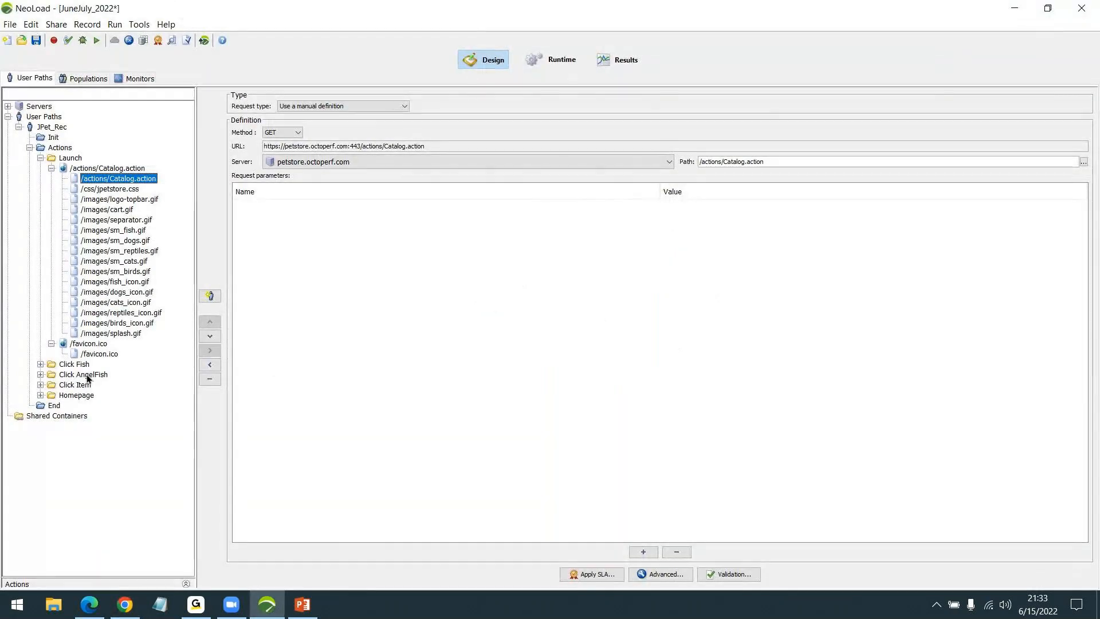
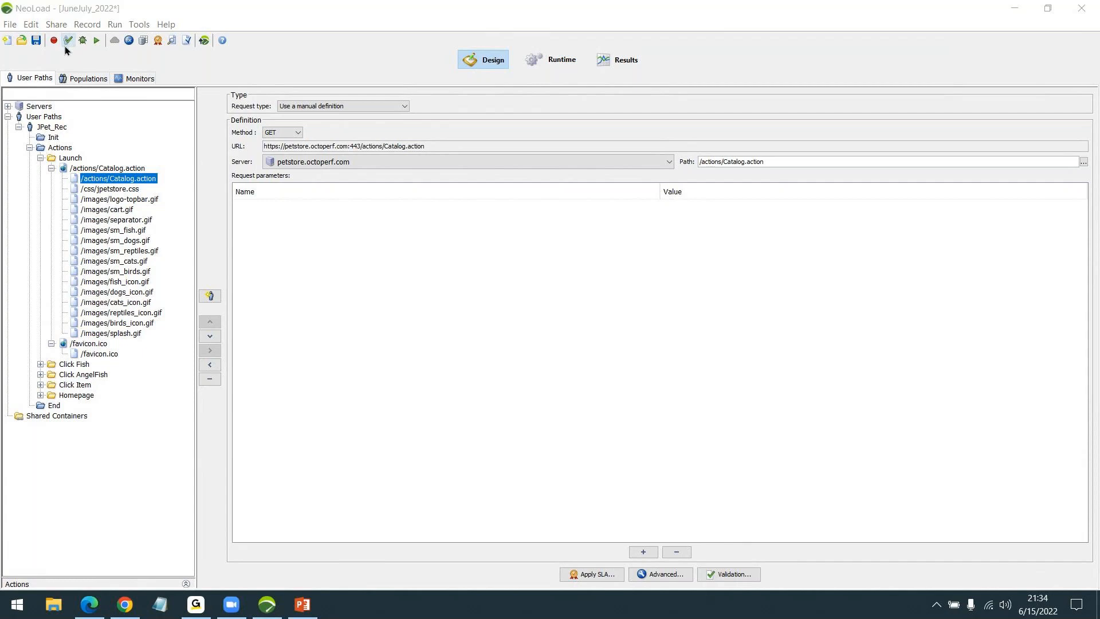
{"action": "left_click", "coordinate": [69, 41]}
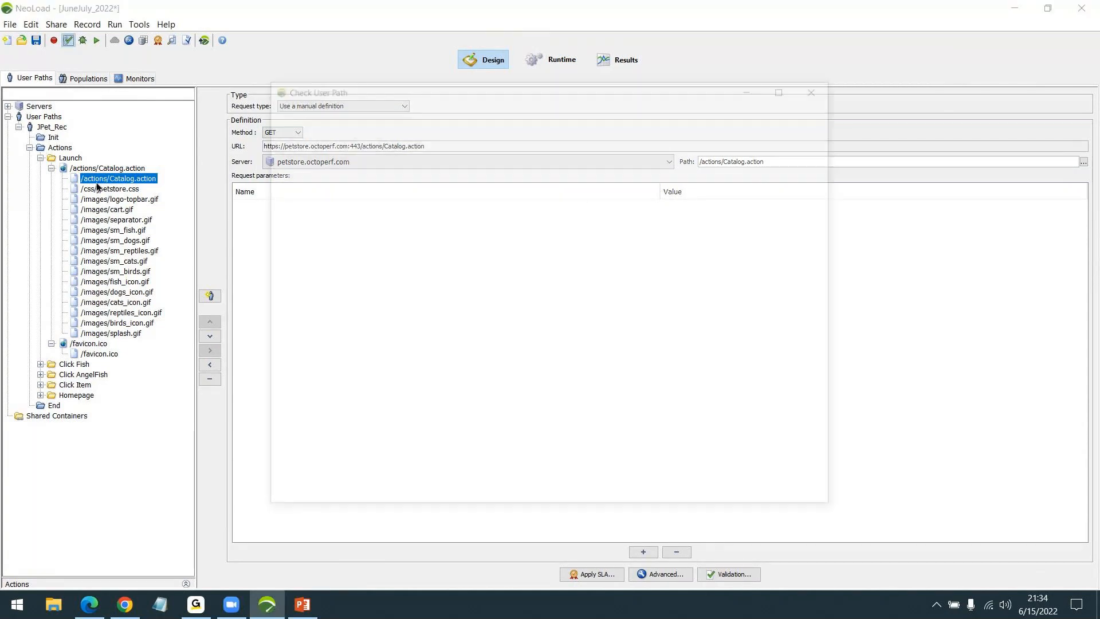
{"action": "left_click_drag", "start_coordinate": [479, 76], "coordinate": [479, 74]}
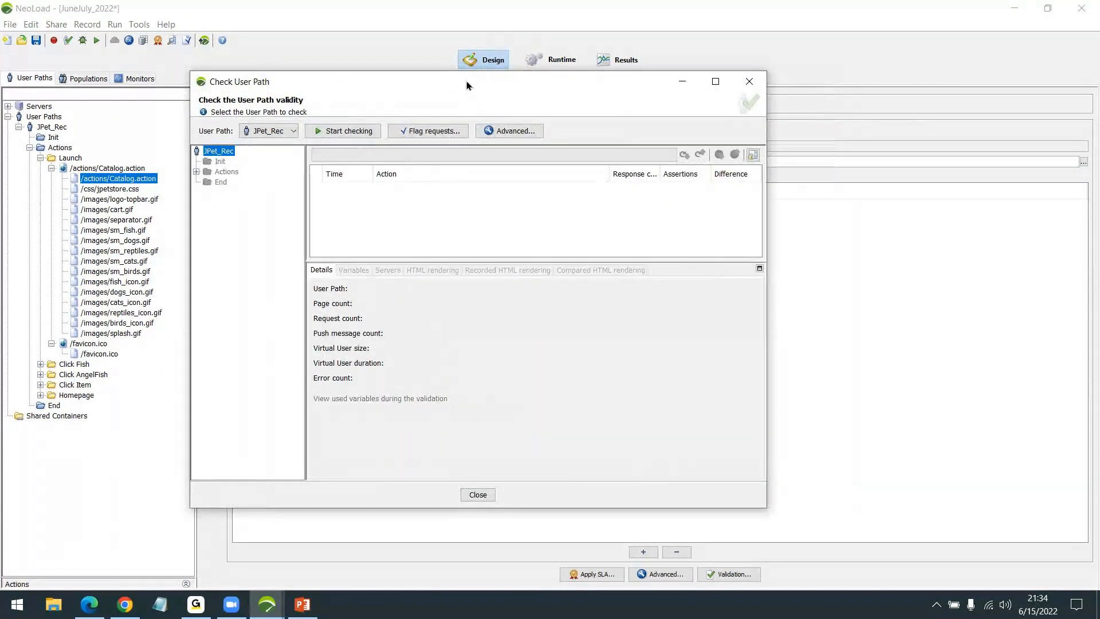
{"action": "double_click", "coordinate": [467, 81]}
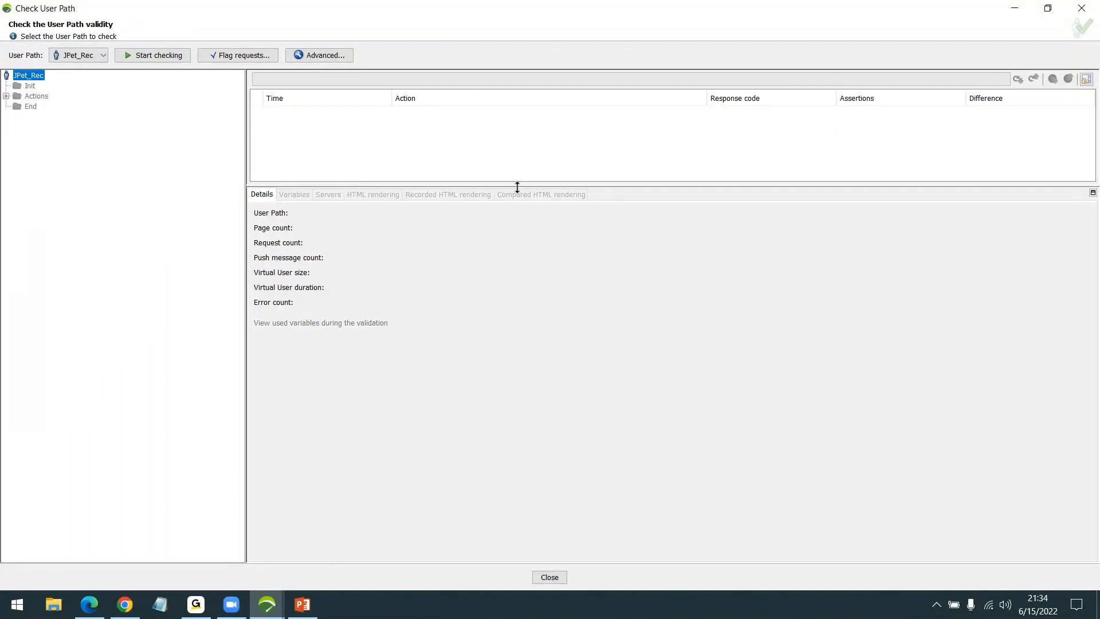
{"action": "left_click_drag", "start_coordinate": [516, 183], "coordinate": [517, 275]}
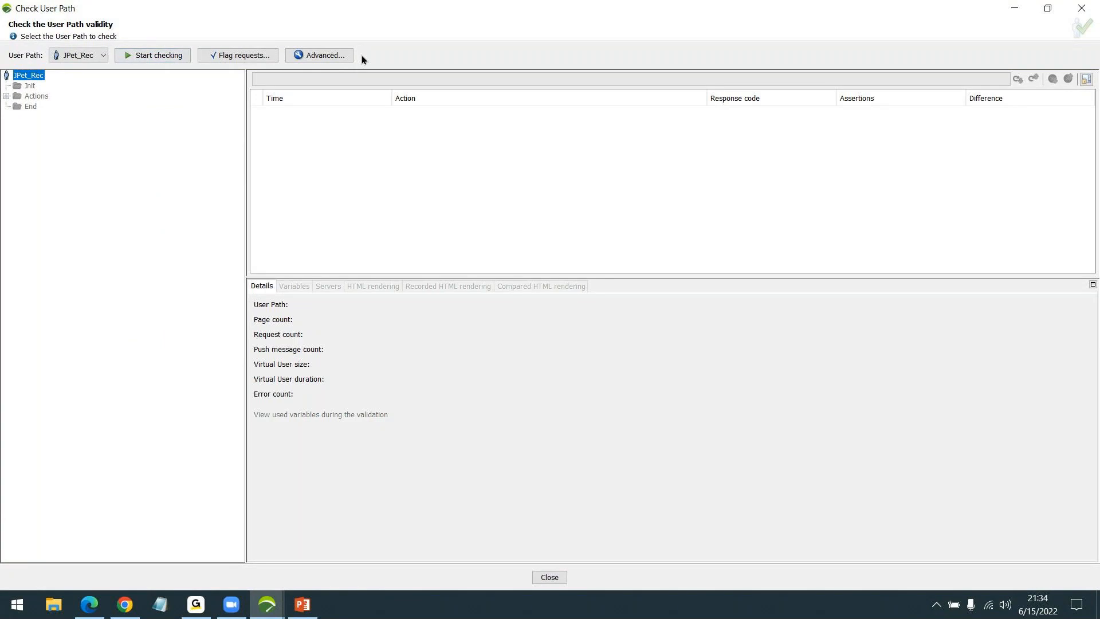
- Set the validation's cache handling to New user in the advanced parameters
{"action": "left_click", "coordinate": [328, 57]}
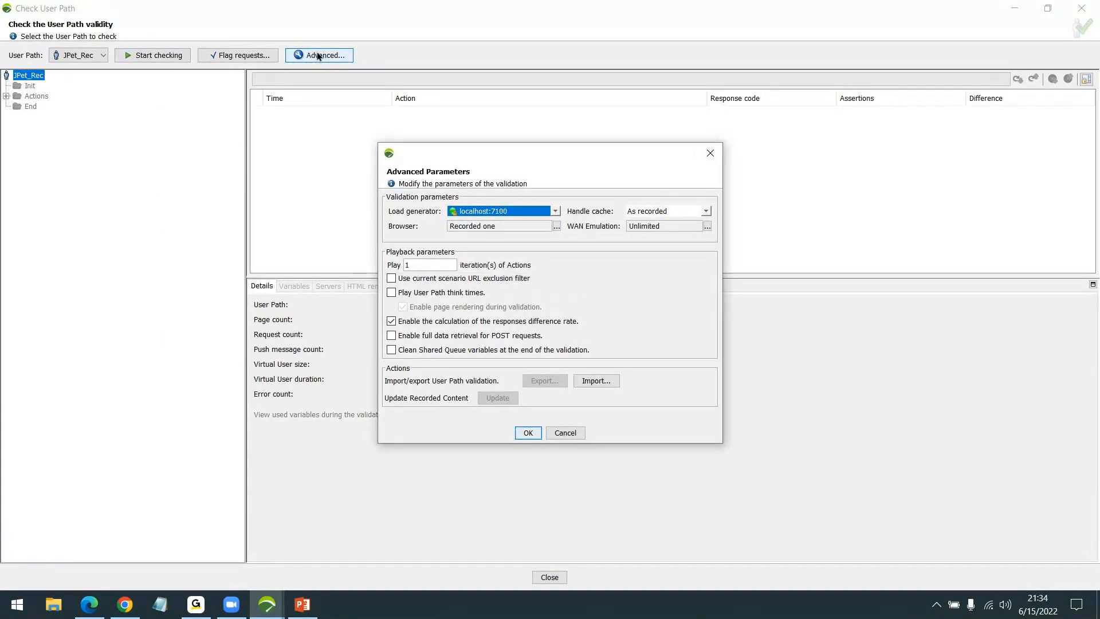
{"action": "left_click", "coordinate": [682, 215]}
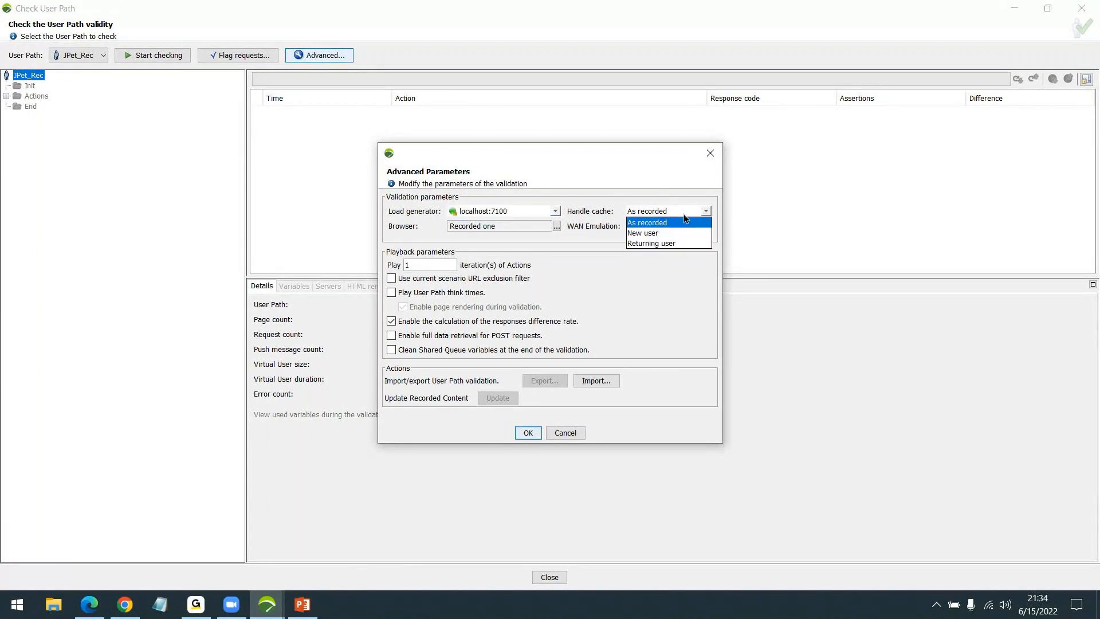
{"action": "left_click", "coordinate": [659, 233]}
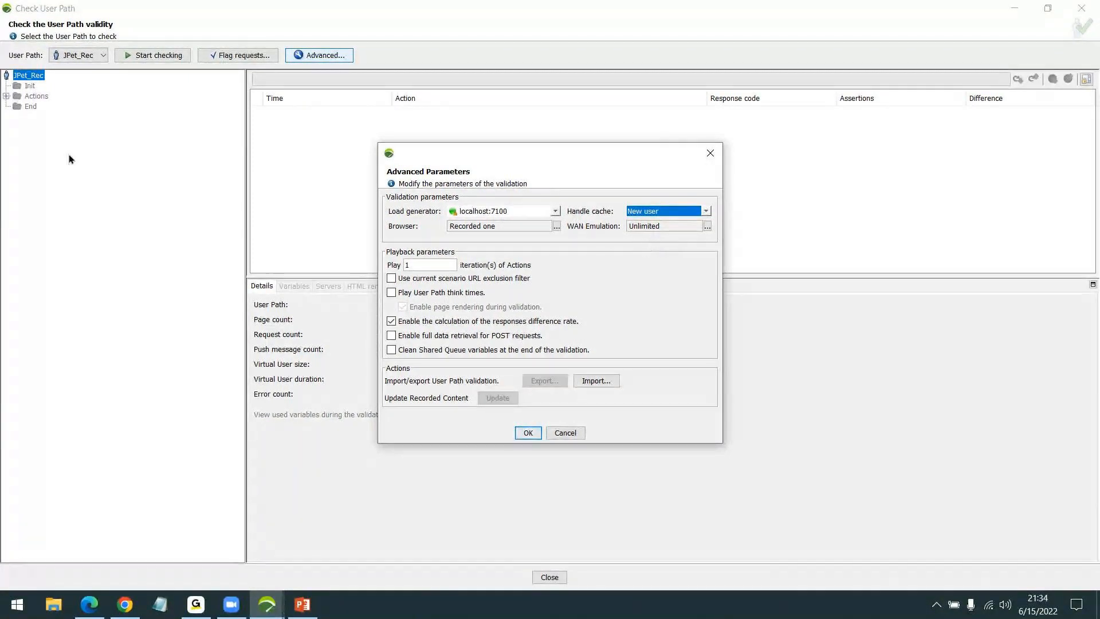
{"action": "left_click", "coordinate": [528, 433]}
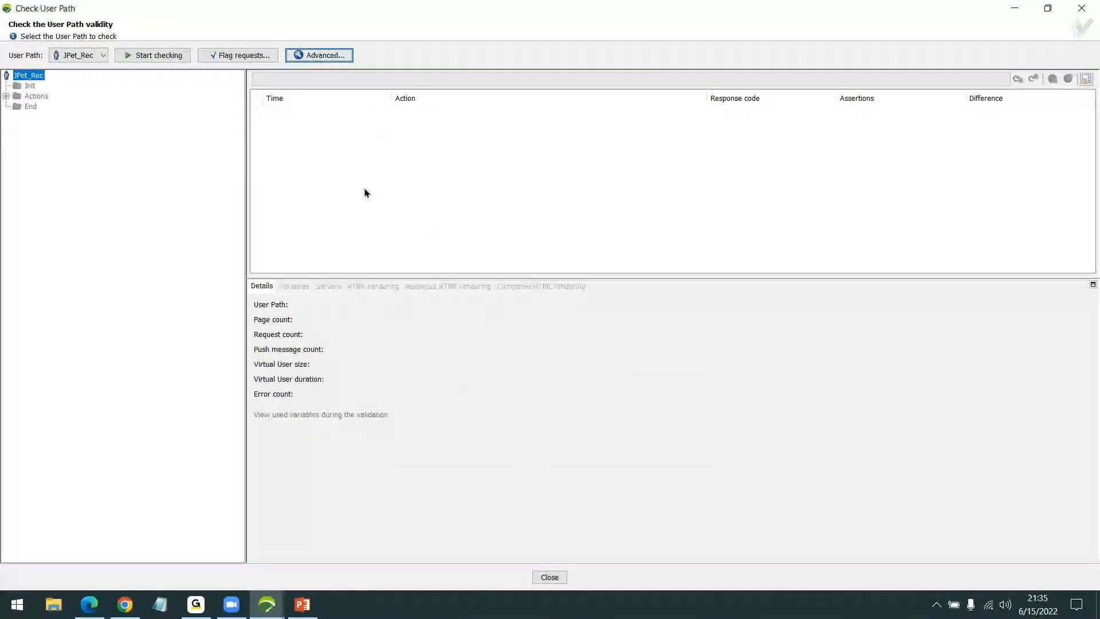
- Run the check of the JPet_Rec user path and examine the response of the /favicon.ico request under Launch
{"action": "left_click", "coordinate": [150, 56]}
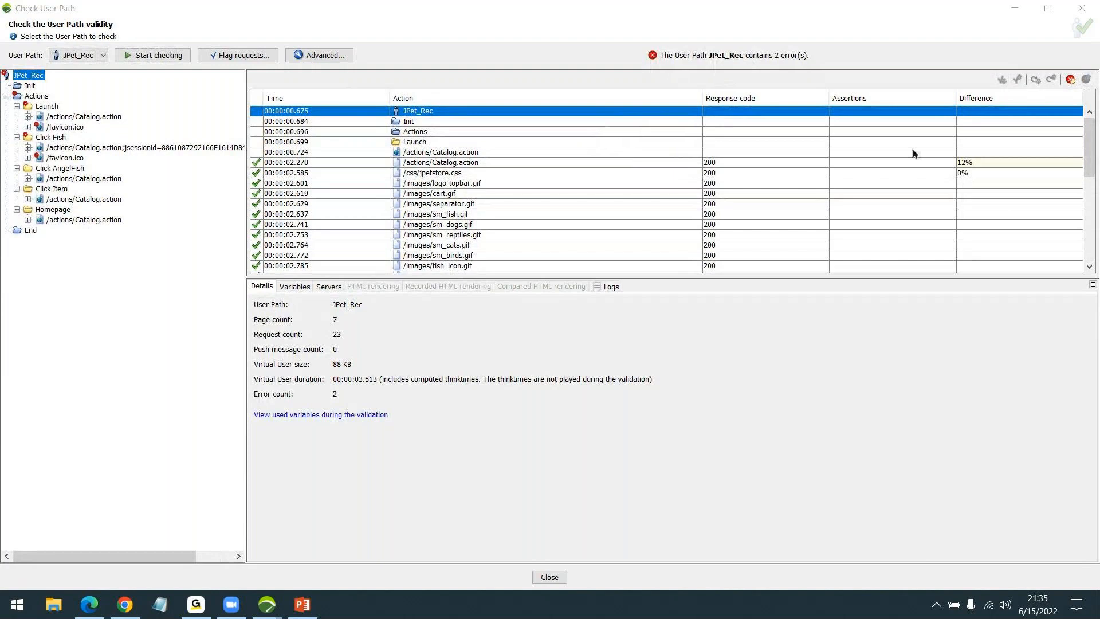
{"action": "scroll", "coordinate": [876, 184], "scroll_direction": "down", "scroll_amount": 4}
{"action": "left_click", "coordinate": [420, 215]}
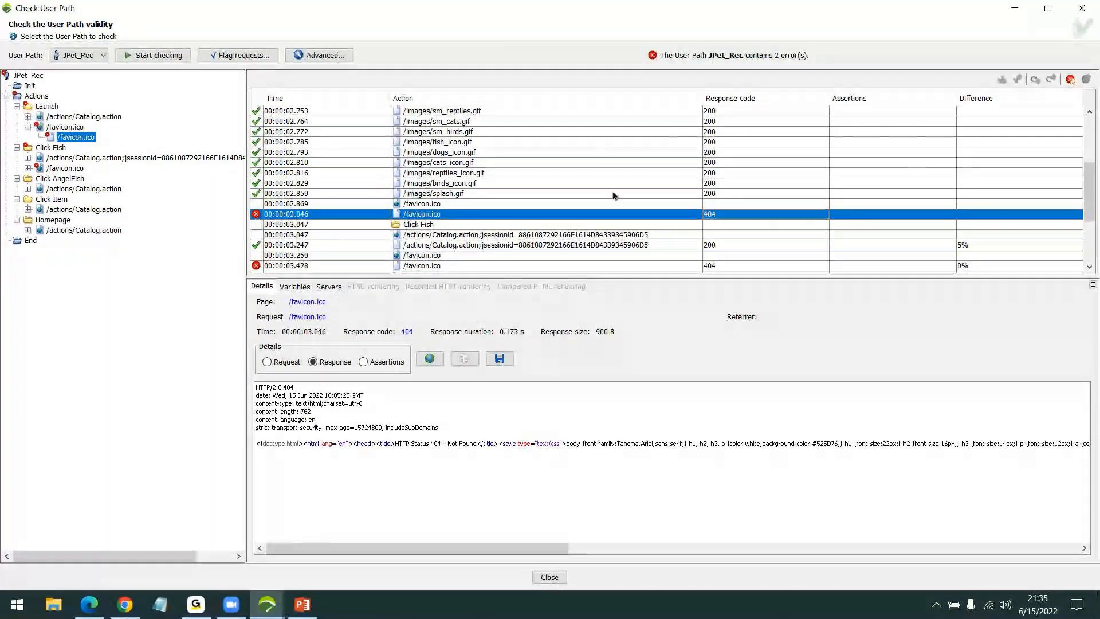
{"action": "scroll", "coordinate": [613, 196], "scroll_direction": "down", "scroll_amount": 1}
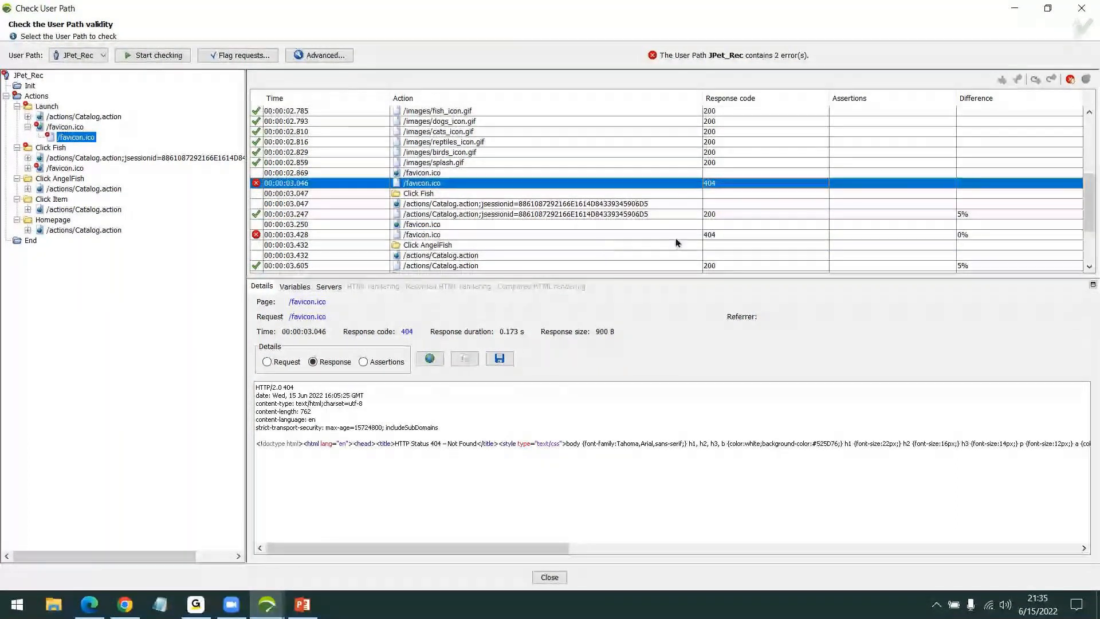
- Locate the checked /favicon.ico request under Launch in the Design view
{"action": "right_click", "coordinate": [77, 140]}
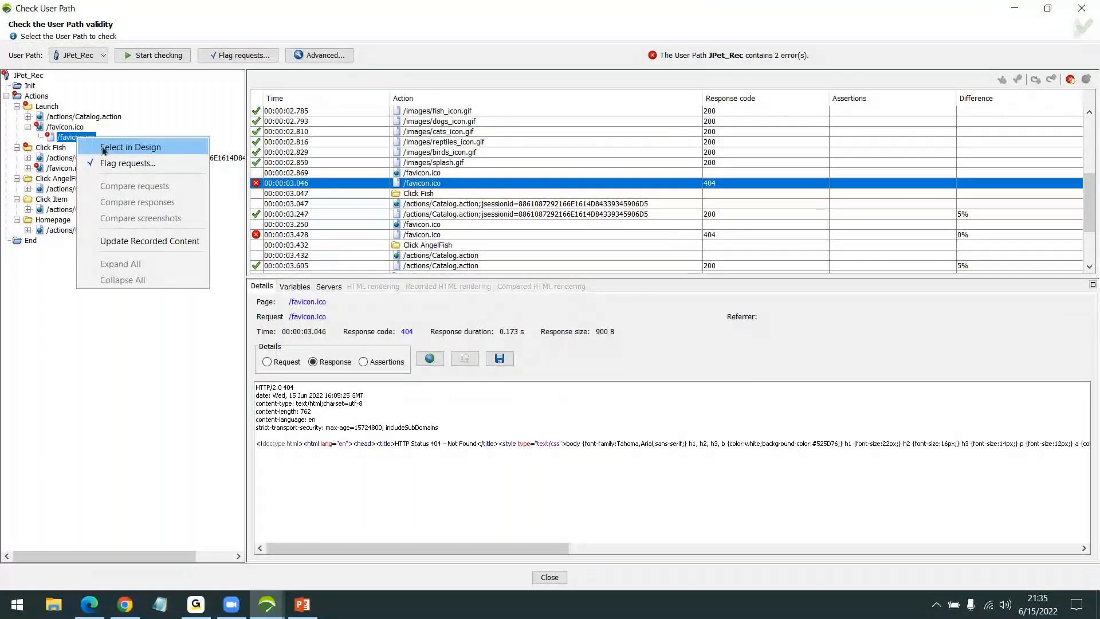
{"action": "left_click", "coordinate": [62, 142]}
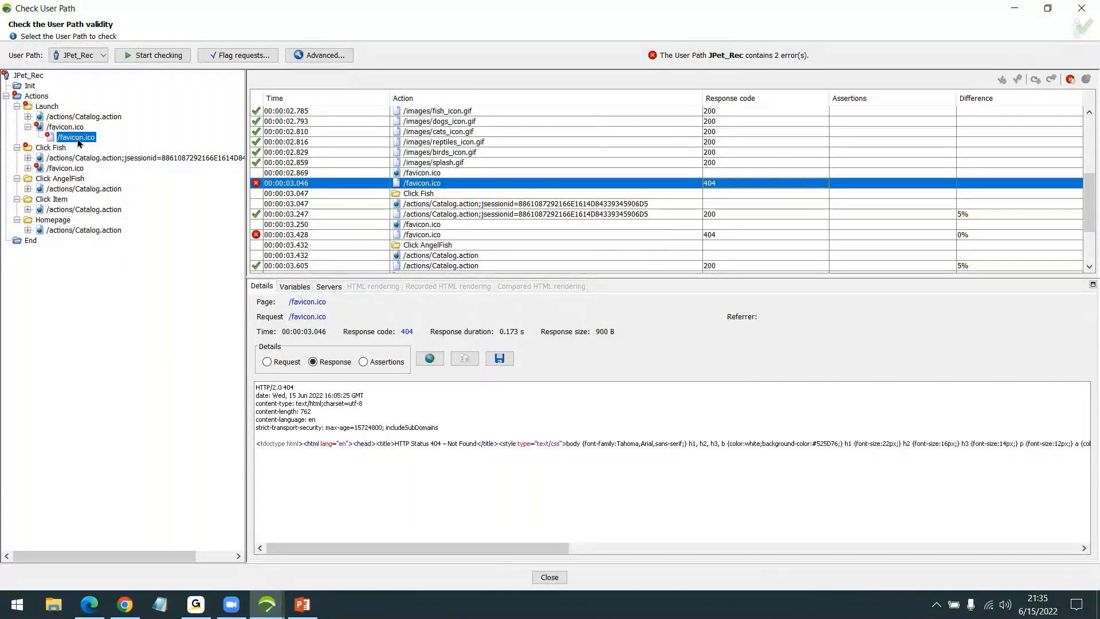
{"action": "right_click", "coordinate": [78, 139]}
{"action": "left_click", "coordinate": [132, 148]}
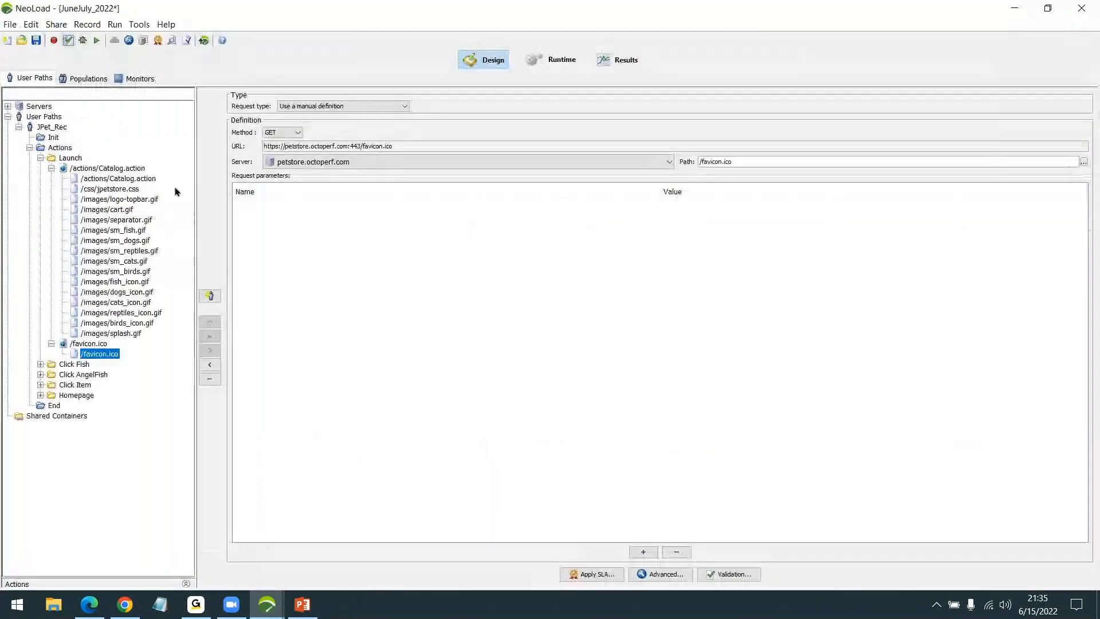
- Disable the /favicon.ico pages in the Launch and Click Fish transactions of JPet_Rec
{"action": "right_click", "coordinate": [104, 348]}
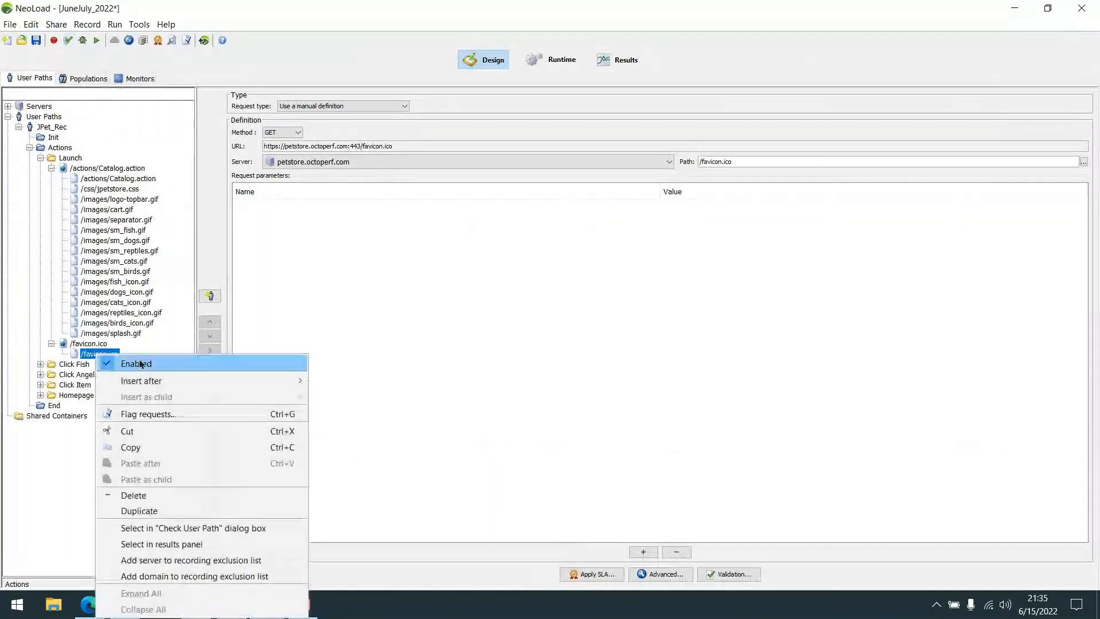
{"action": "key", "text": "Escape"}
{"action": "right_click", "coordinate": [98, 345]}
{"action": "left_click", "coordinate": [143, 354]}
{"action": "left_click", "coordinate": [40, 364]}
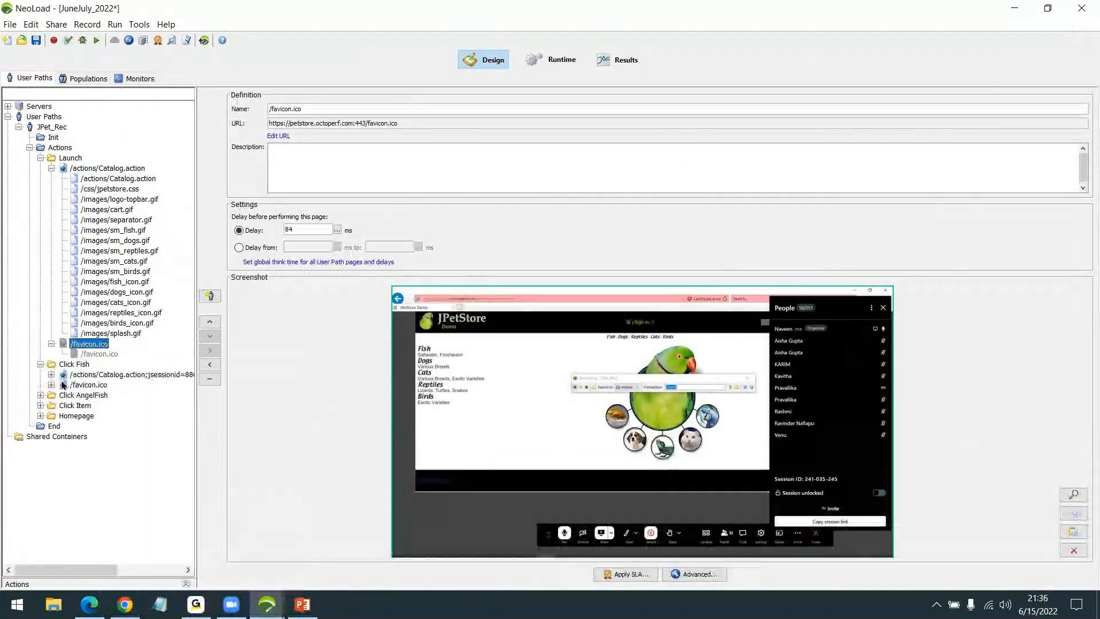
{"action": "right_click", "coordinate": [87, 385]}
{"action": "left_click", "coordinate": [130, 379]}
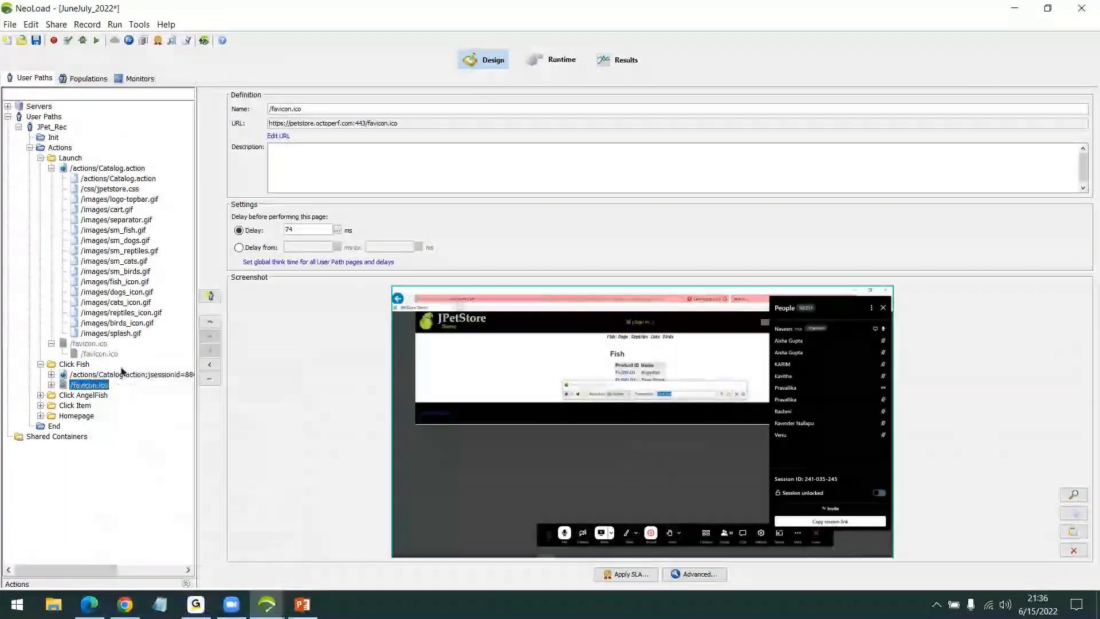
- Save the JuneJuly_2022 project and open the recent May_2022 project
{"action": "left_click", "coordinate": [114, 322]}
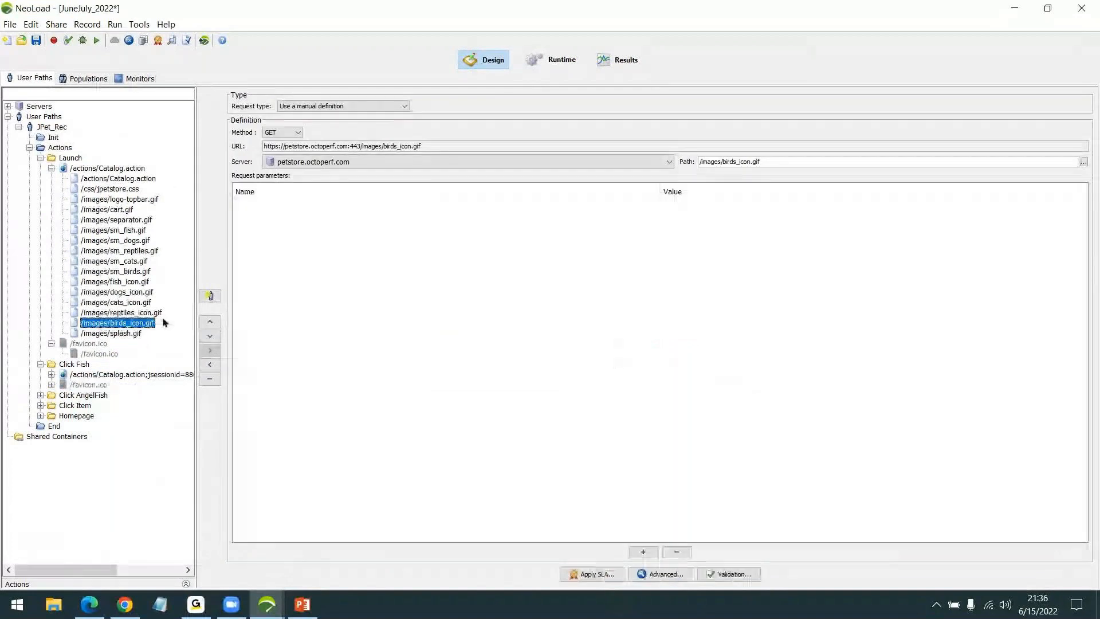
{"action": "left_click", "coordinate": [70, 41]}
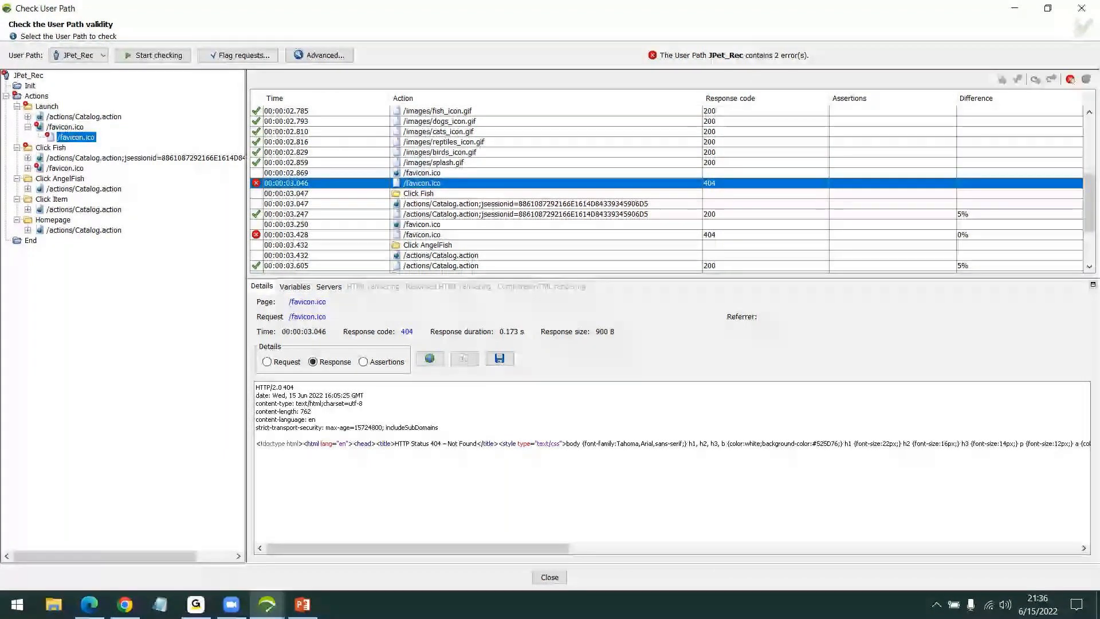
{"action": "left_click", "coordinate": [1090, 15]}
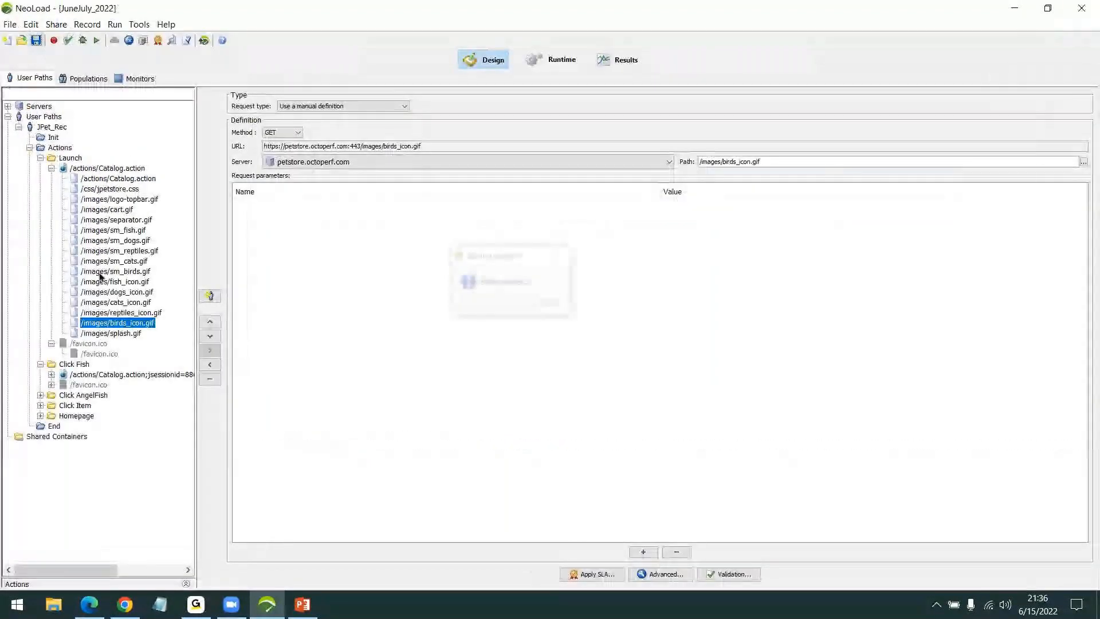
{"action": "left_click", "coordinate": [11, 24]}
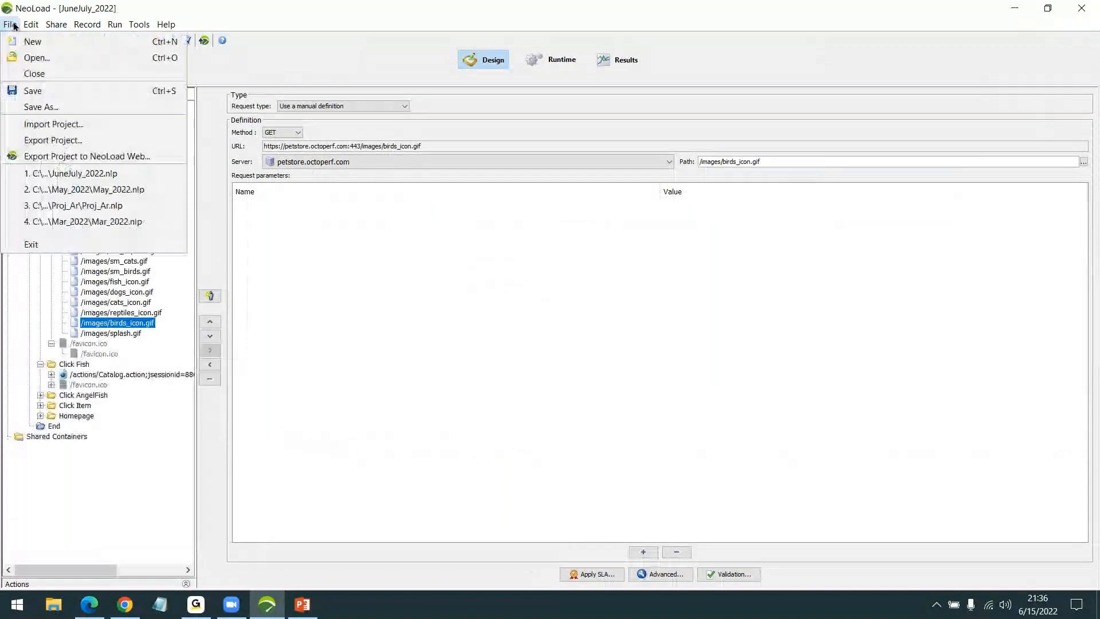
{"action": "left_click", "coordinate": [115, 192]}
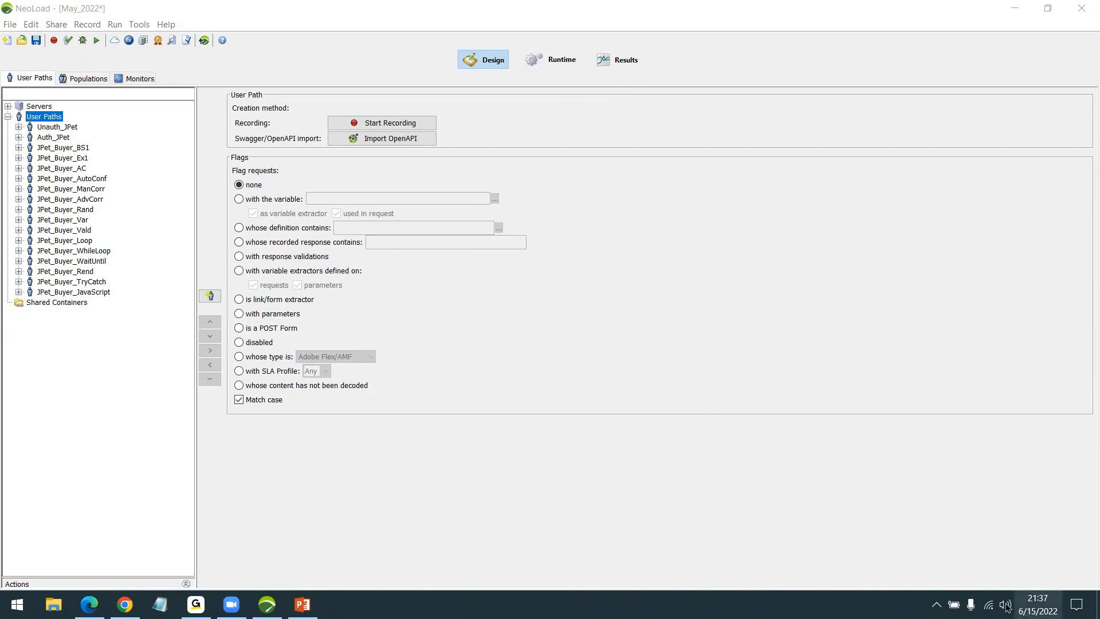
- Adjust the headset earphone volume
{"action": "key", "text": "XF86AudioLowerVolume"}
{"action": "key", "text": "XF86AudioLowerVolume"}
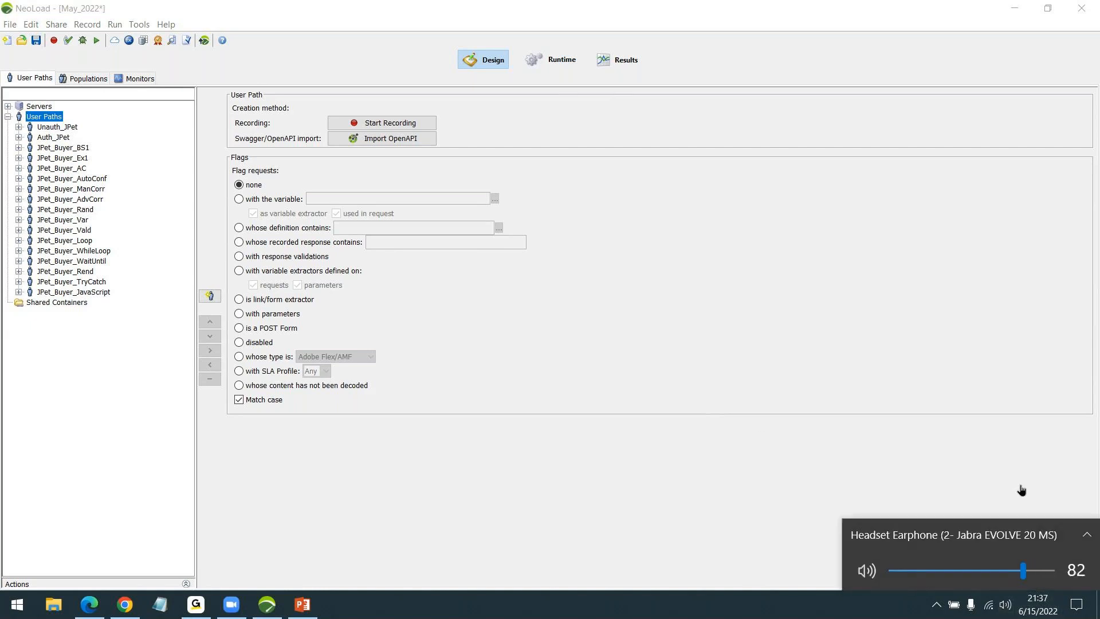
{"action": "key", "text": "XF86AudioRaiseVolume"}
{"action": "left_click", "coordinate": [978, 360]}
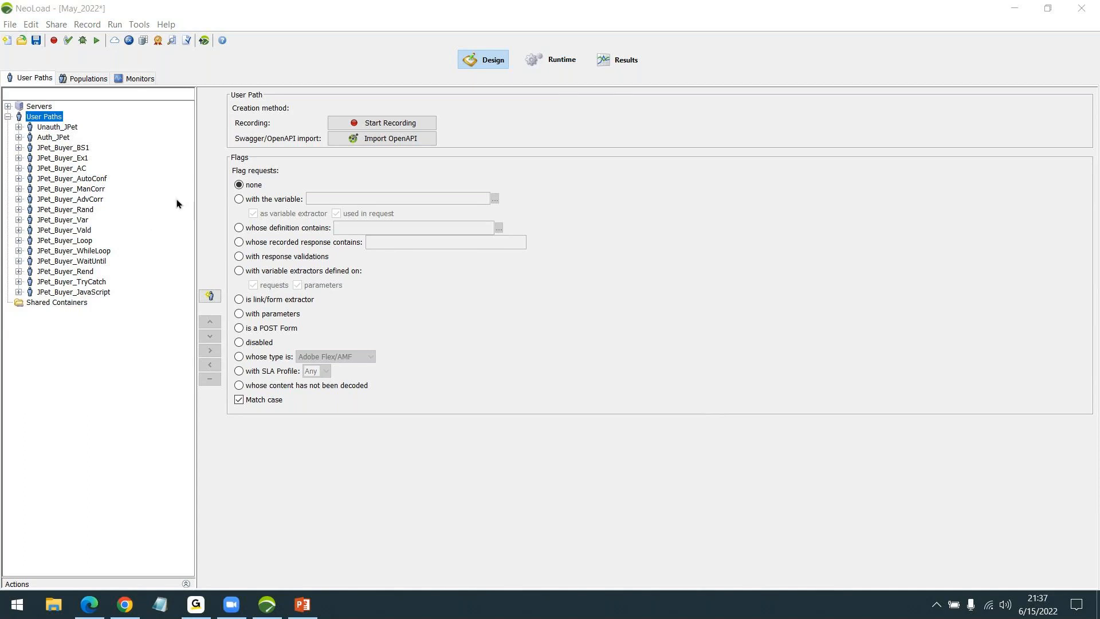
- Expand JPet_Buyer_AC down to the /actions/Catalog.action page under Launch and examine its requests
{"action": "left_click", "coordinate": [19, 169]}
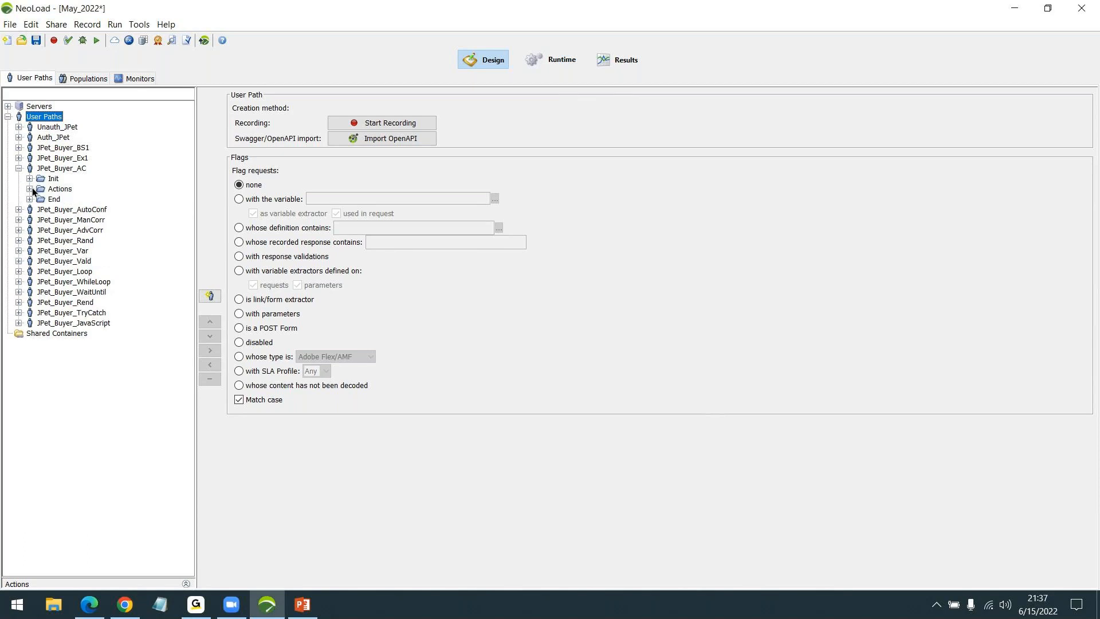
{"action": "left_click", "coordinate": [30, 189]}
{"action": "left_click", "coordinate": [41, 199]}
{"action": "left_click", "coordinate": [51, 210]}
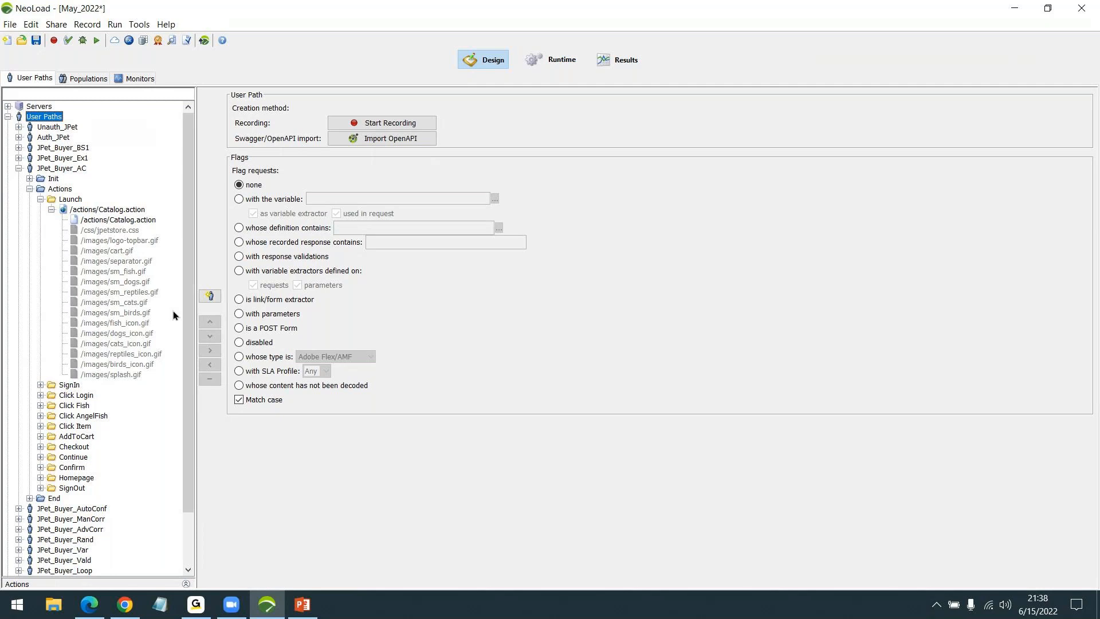
- Switch to Chrome and open google.com in a new browser tab
{"action": "left_click", "coordinate": [136, 606]}
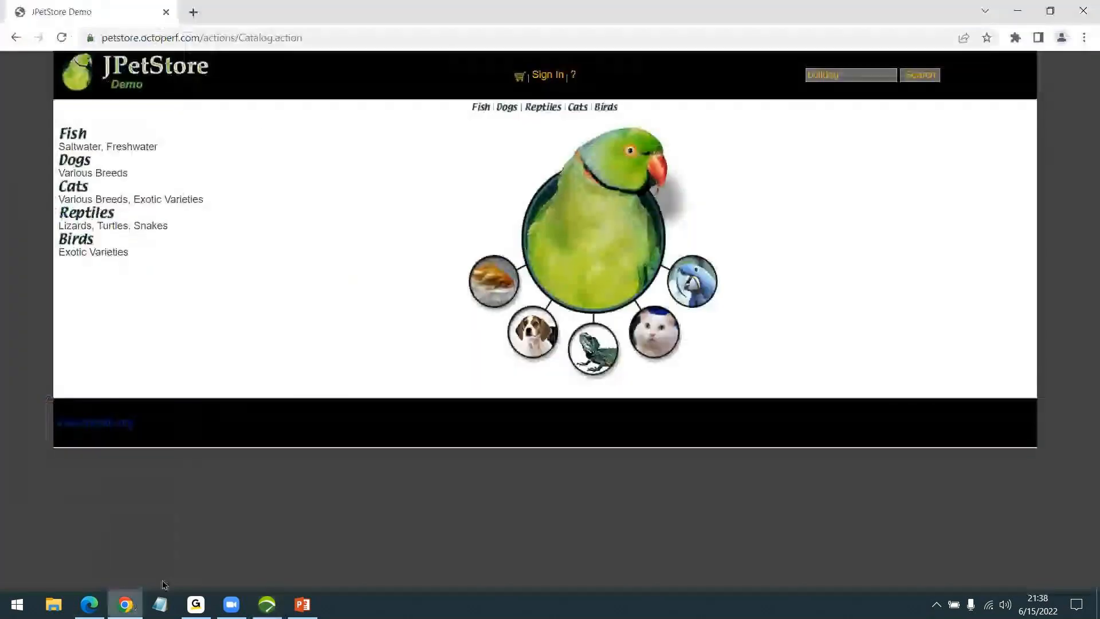
{"action": "left_click", "coordinate": [199, 18]}
{"action": "type", "text": "google.co"}
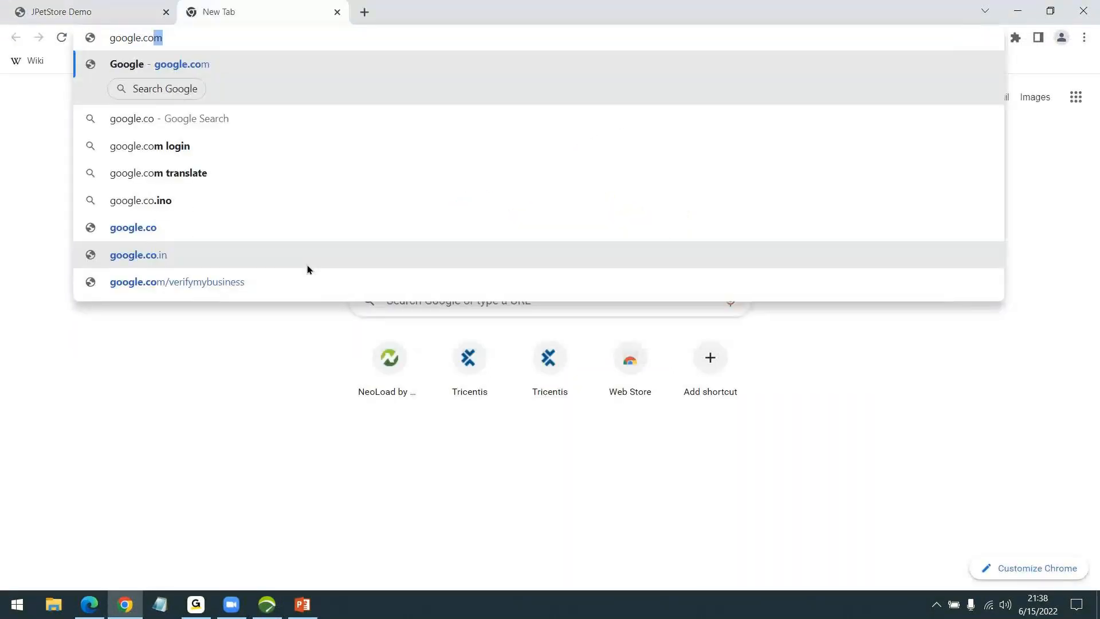
{"action": "key", "text": "Return"}
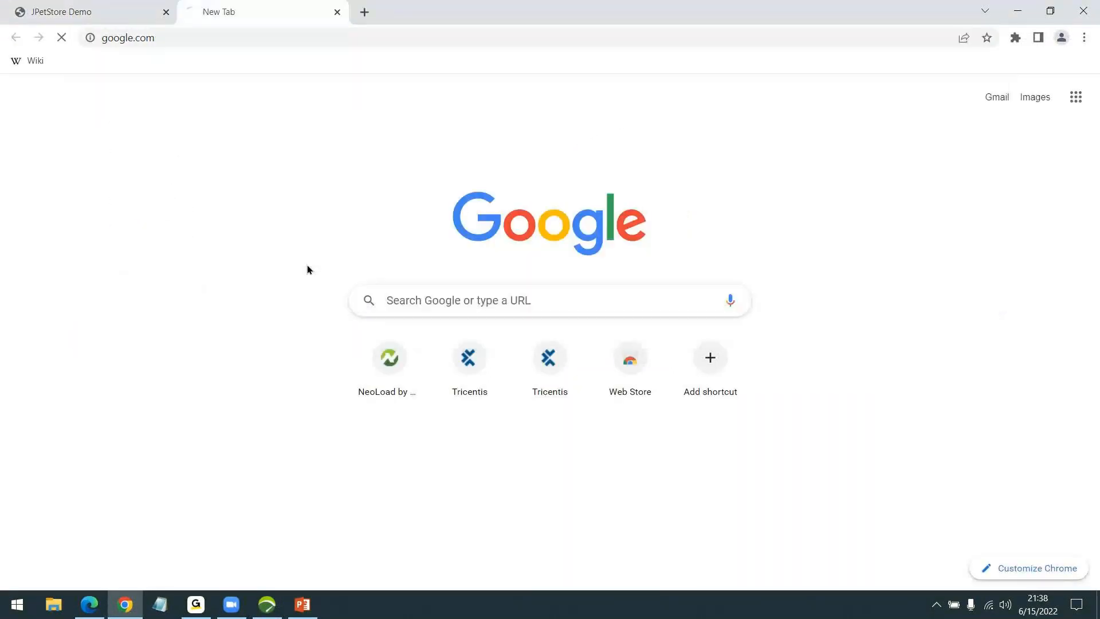
- Search Google for mac cosmetics, block the location request, and open the official maccosmetics.in site
{"action": "type", "text": "mac cosm"}
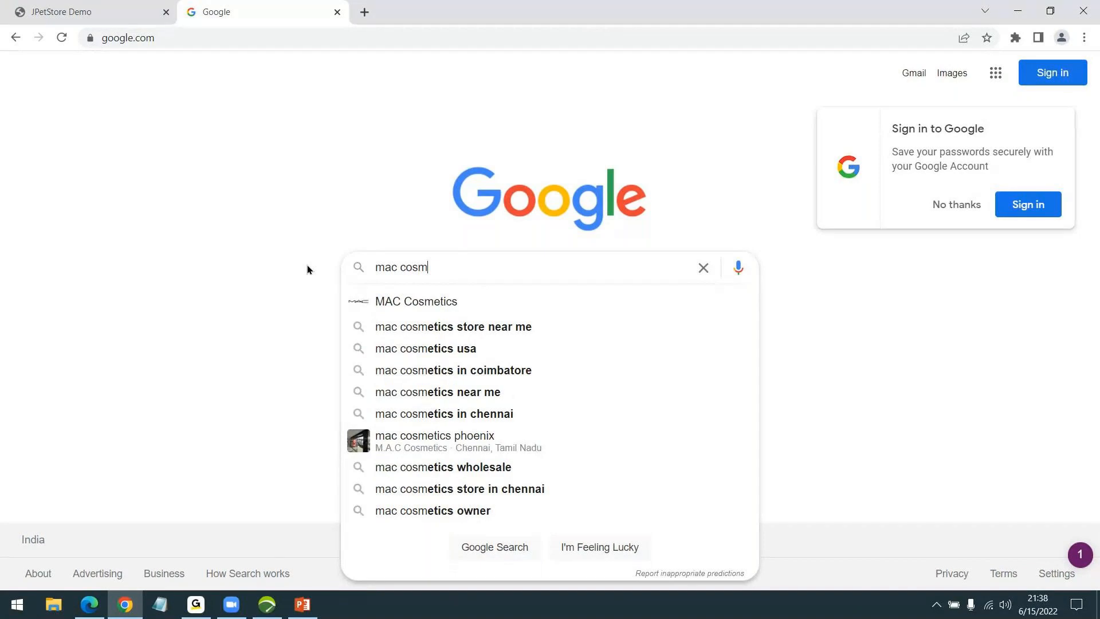
{"action": "type", "text": "etics"}
{"action": "key", "text": "Return"}
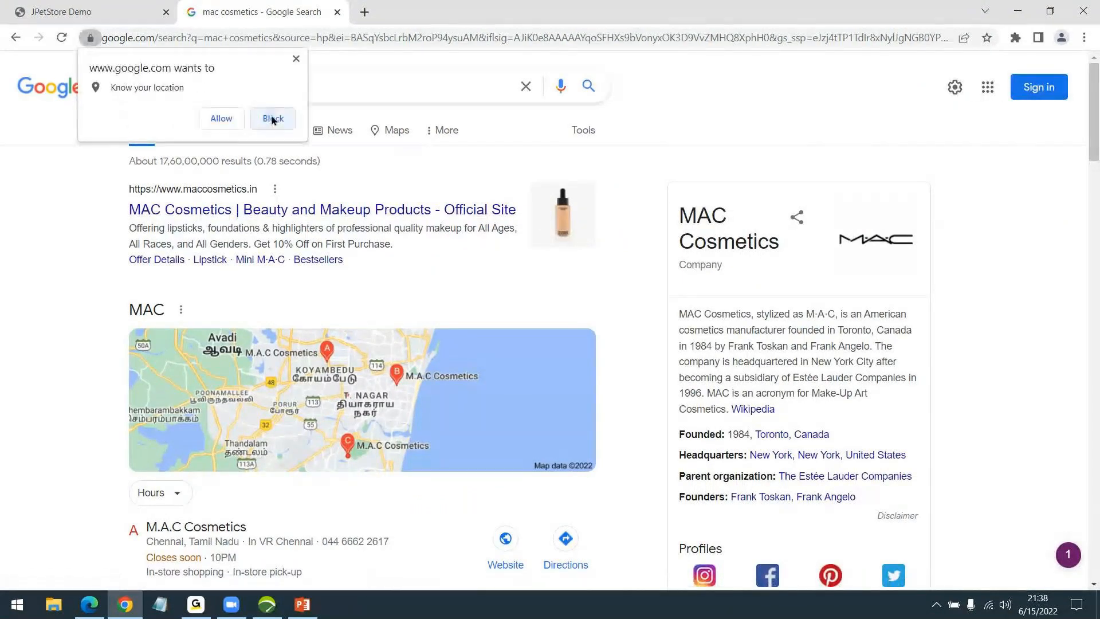
{"action": "left_click", "coordinate": [272, 119]}
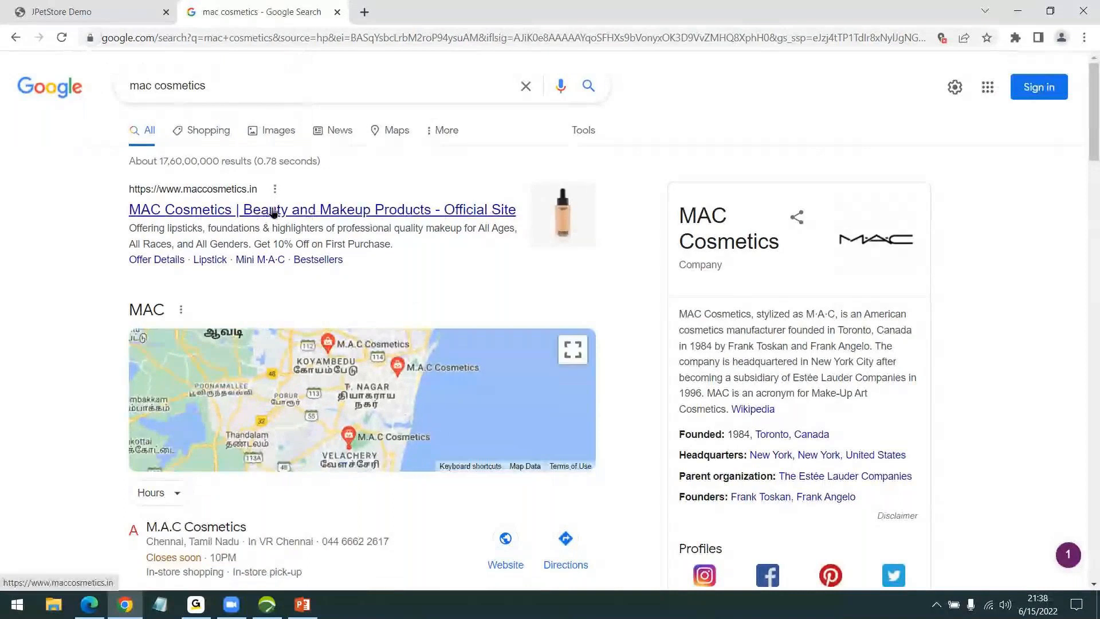
{"action": "left_click", "coordinate": [298, 209]}
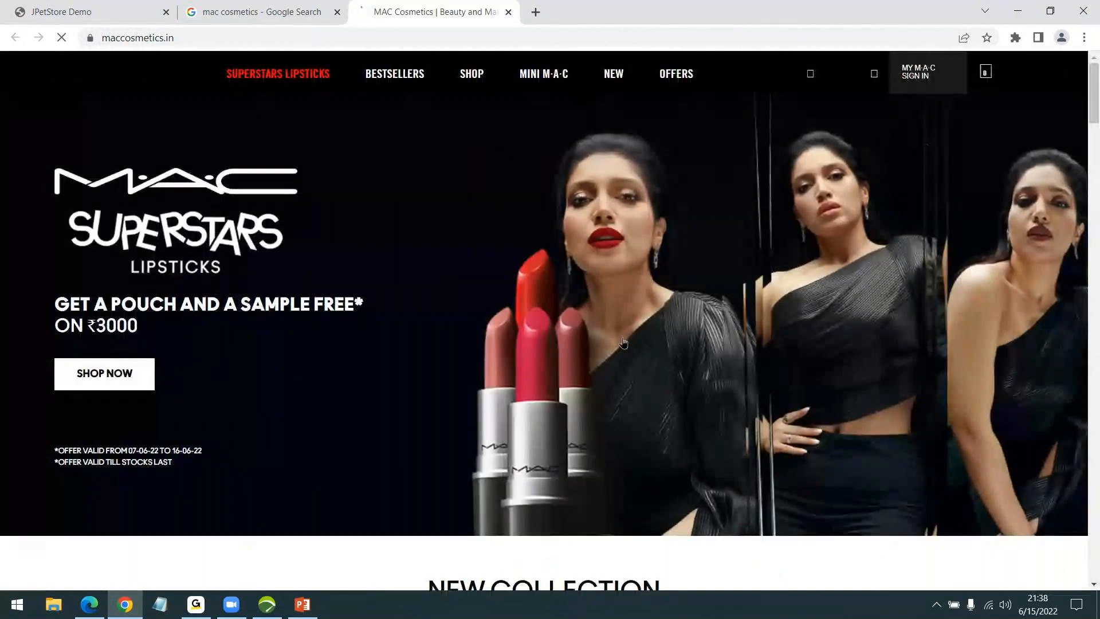
- Show the developer tools' Network view in a narrower pane and reload maccosmetics.in to record its requests
{"action": "key", "text": "ctrl+shift+i"}
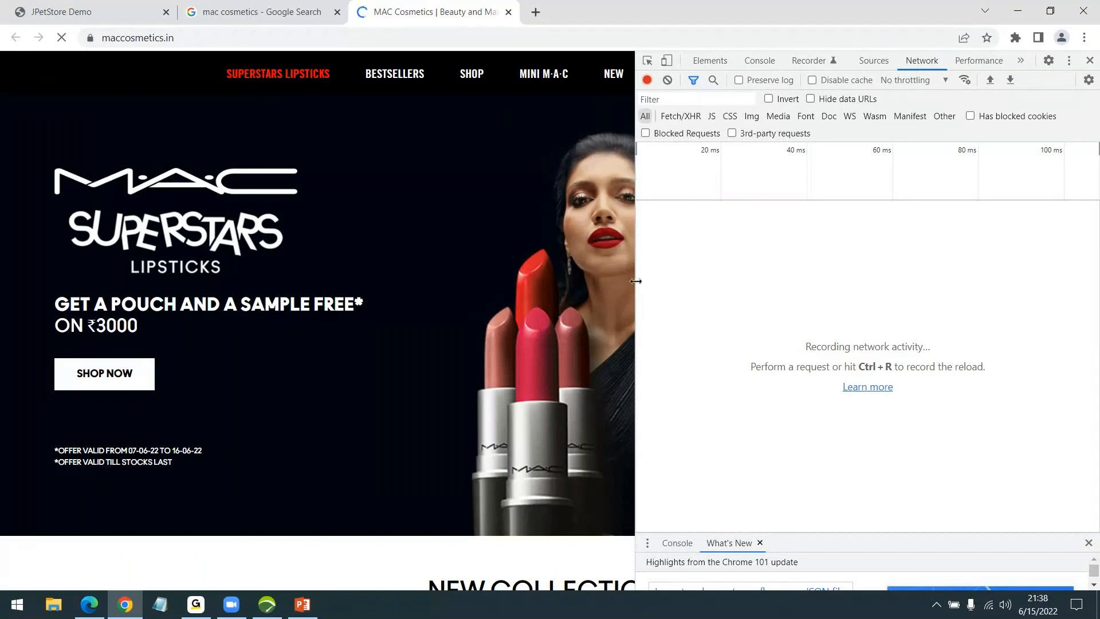
{"action": "left_click_drag", "start_coordinate": [636, 280], "coordinate": [704, 271]}
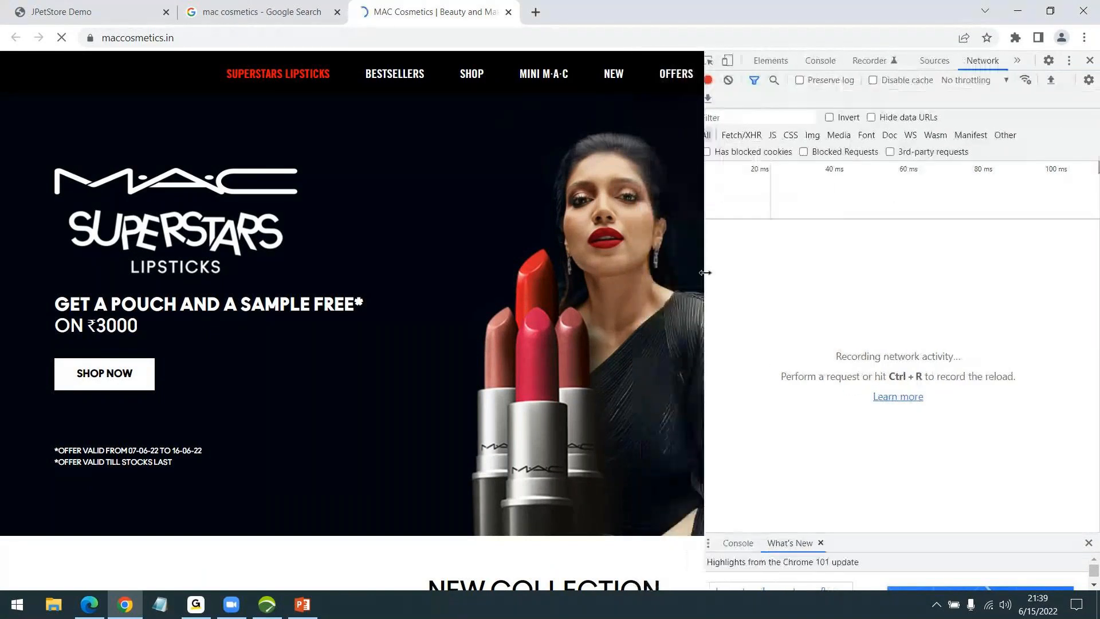
{"action": "left_click", "coordinate": [61, 37]}
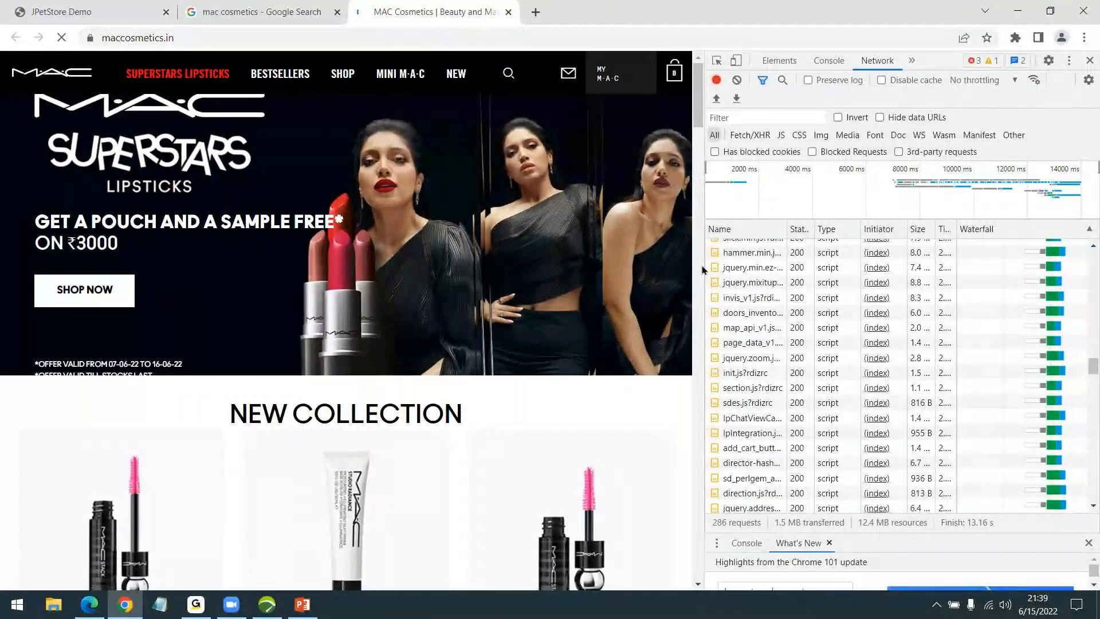
- Examine the whole MAC Cosmetics homepage alongside its recorded request count, transferred size, resources and finish time
{"action": "scroll", "coordinate": [473, 222], "scroll_direction": "down", "scroll_amount": 6}
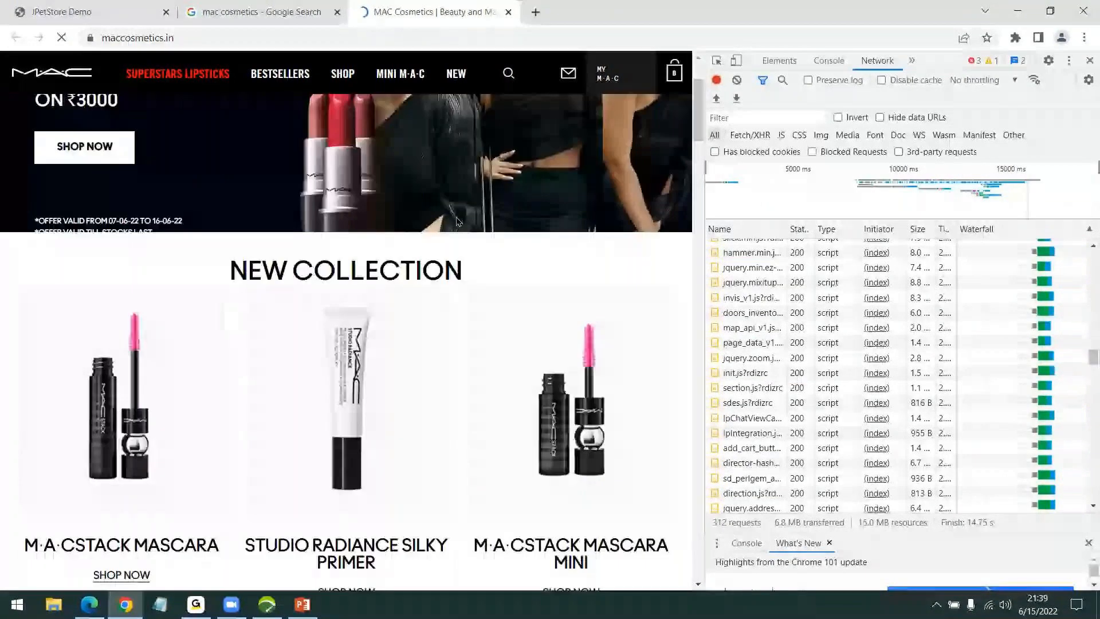
{"action": "scroll", "coordinate": [393, 262], "scroll_direction": "down", "scroll_amount": 1}
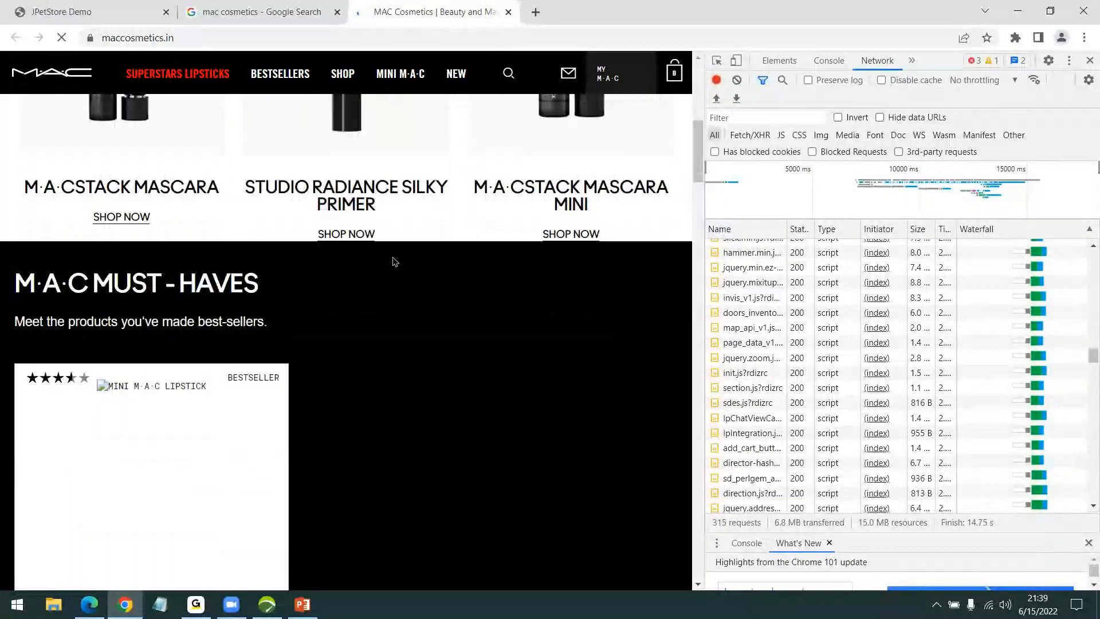
{"action": "scroll", "coordinate": [394, 259], "scroll_direction": "down", "scroll_amount": 2}
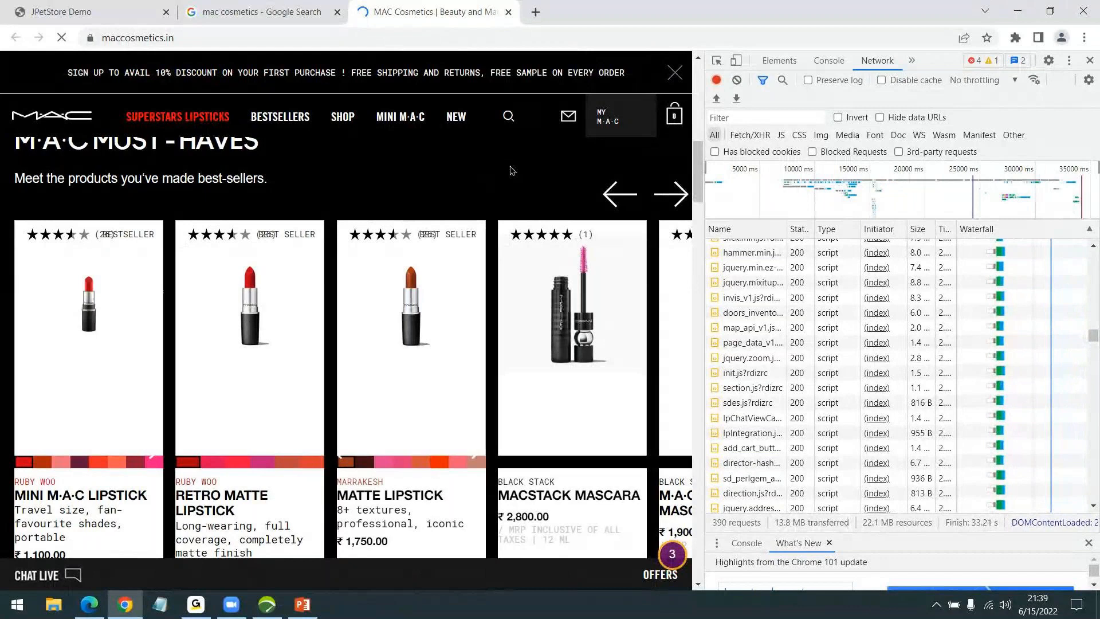
{"action": "scroll", "coordinate": [497, 177], "scroll_direction": "down", "scroll_amount": 3}
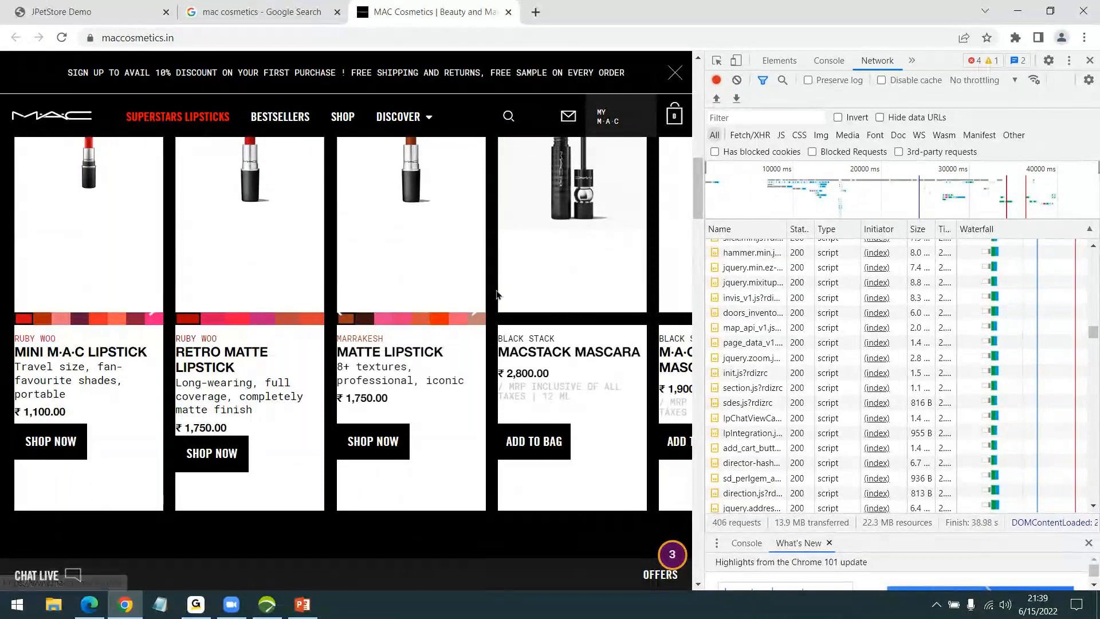
{"action": "scroll", "coordinate": [496, 295], "scroll_direction": "down", "scroll_amount": 1}
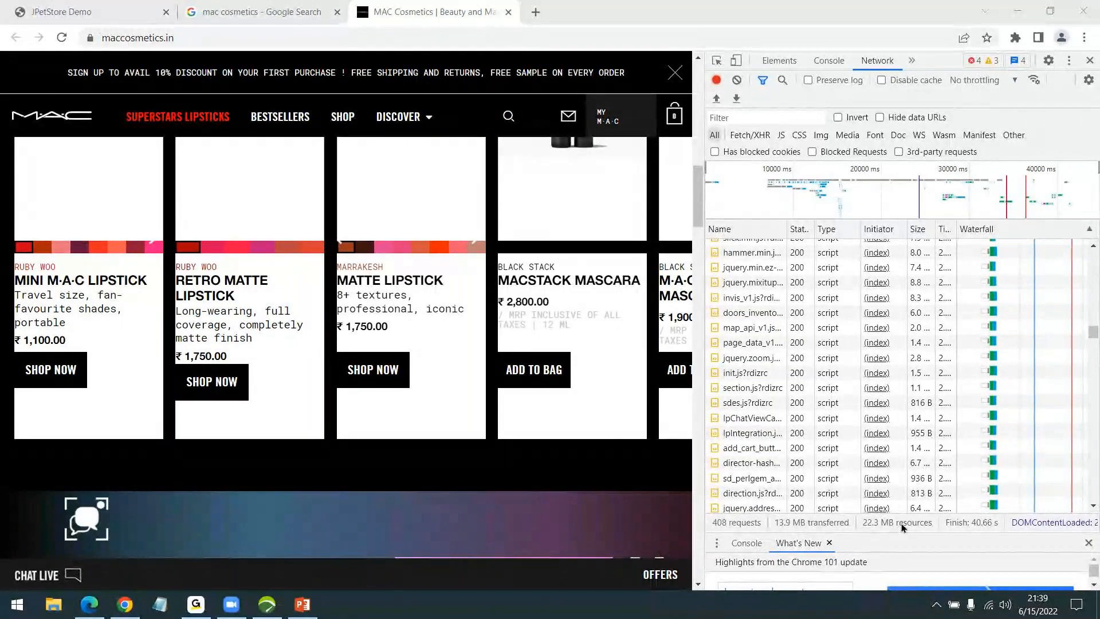
{"action": "scroll", "coordinate": [594, 299], "scroll_direction": "down", "scroll_amount": 3}
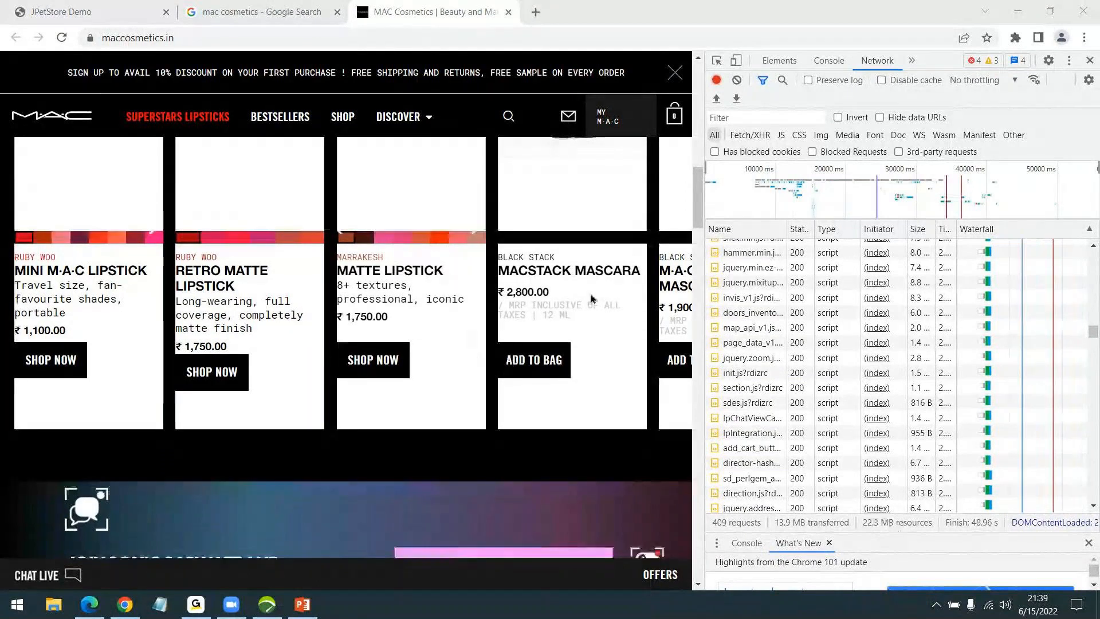
{"action": "scroll", "coordinate": [594, 299], "scroll_direction": "down", "scroll_amount": 3}
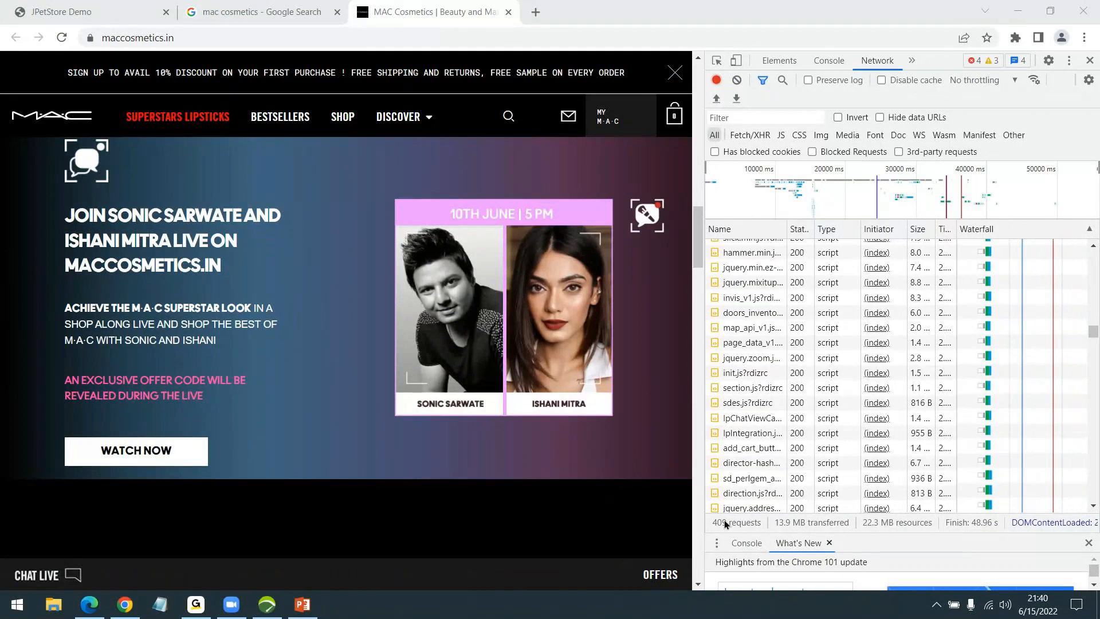
{"action": "scroll", "coordinate": [407, 337], "scroll_direction": "down", "scroll_amount": 3}
{"action": "scroll", "coordinate": [442, 309], "scroll_direction": "down", "scroll_amount": 8}
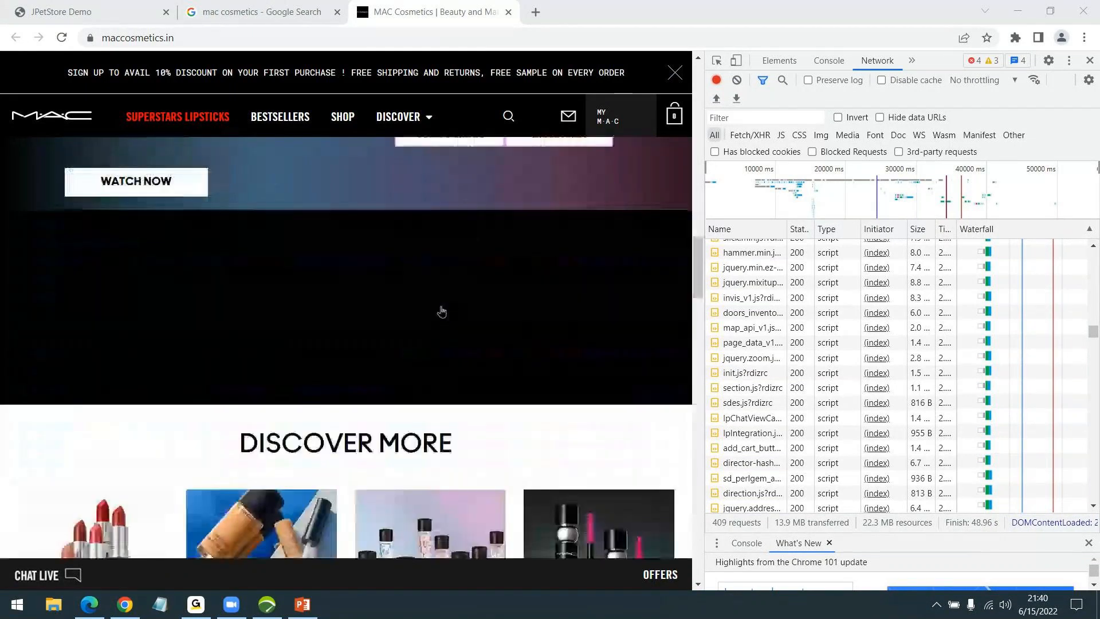
{"action": "scroll", "coordinate": [527, 273], "scroll_direction": "down", "scroll_amount": 2}
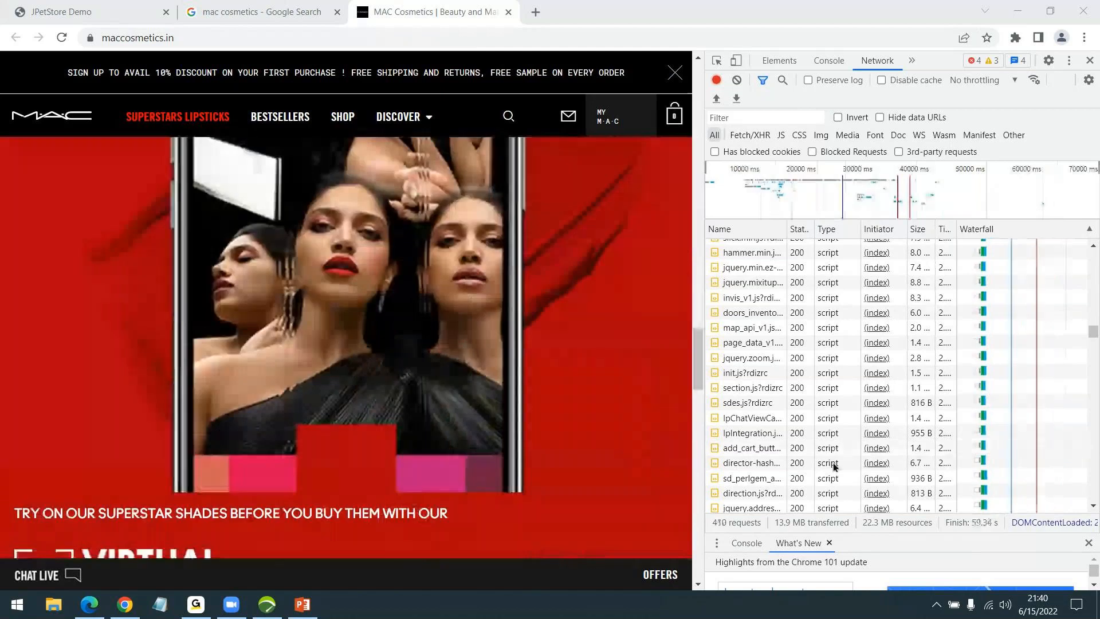
{"action": "scroll", "coordinate": [596, 319], "scroll_direction": "down", "scroll_amount": 5}
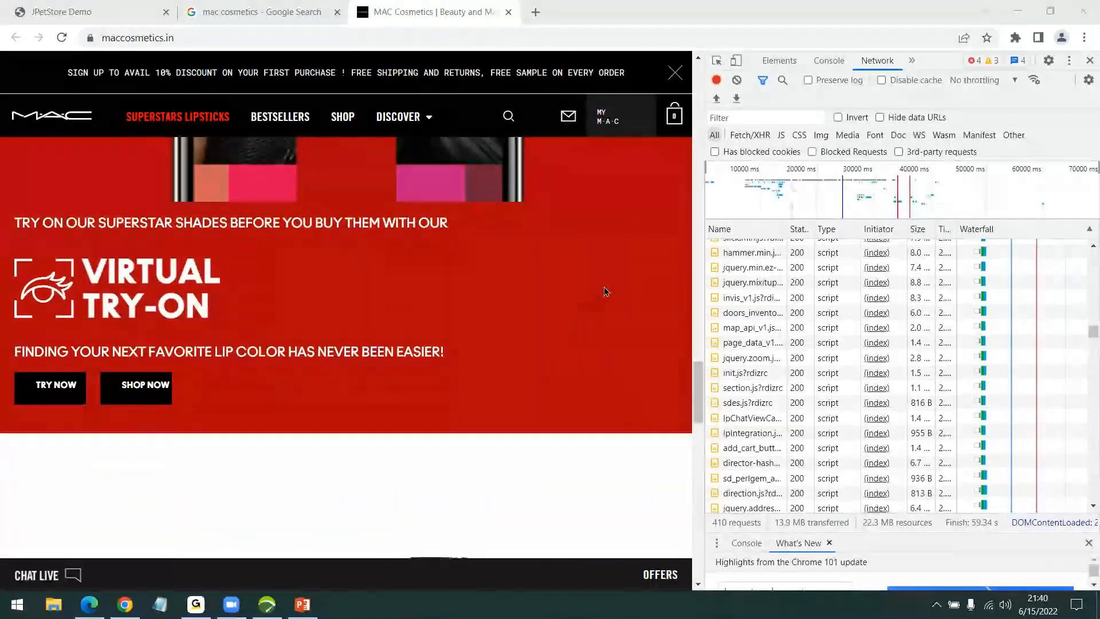
{"action": "scroll", "coordinate": [596, 304], "scroll_direction": "down", "scroll_amount": 10}
{"action": "scroll", "coordinate": [590, 294], "scroll_direction": "down", "scroll_amount": 5}
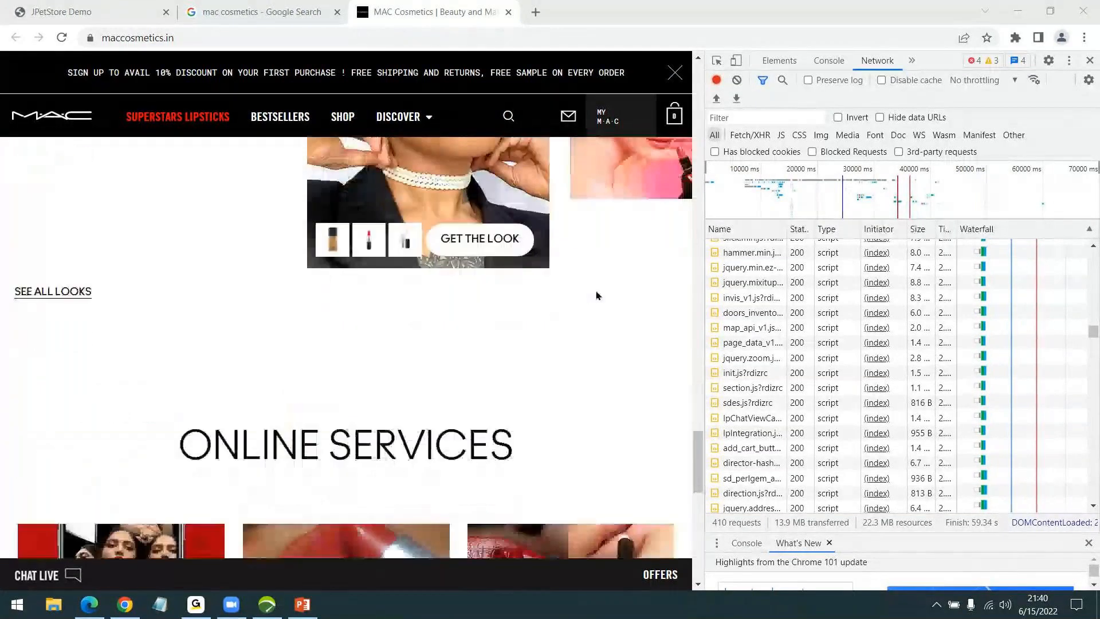
{"action": "scroll", "coordinate": [650, 319], "scroll_direction": "down", "scroll_amount": 4}
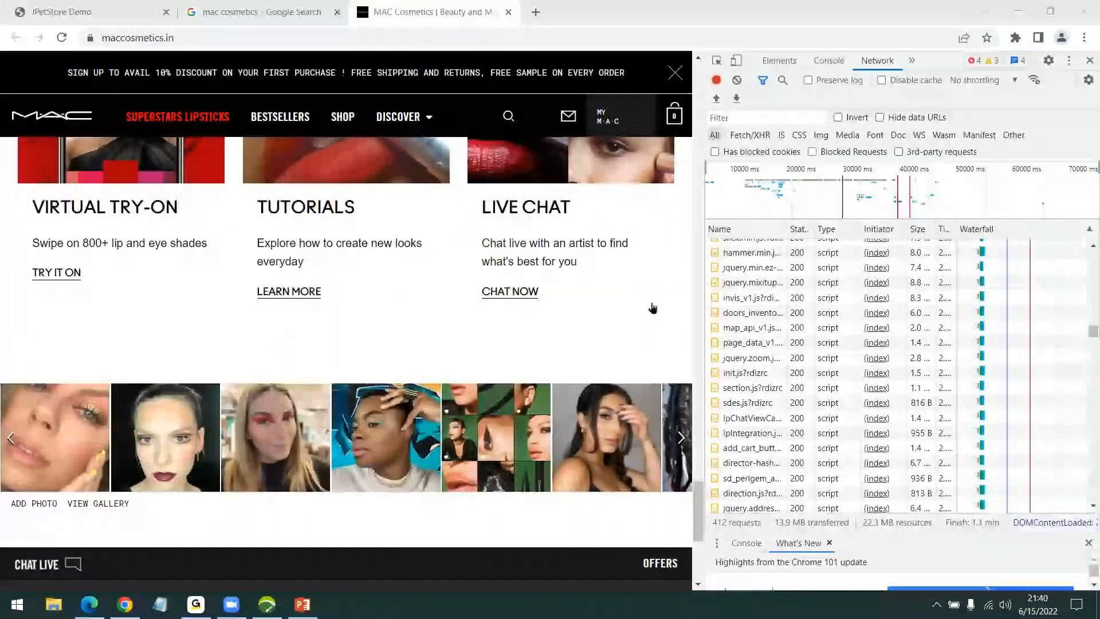
{"action": "scroll", "coordinate": [654, 306], "scroll_direction": "down", "scroll_amount": 5}
{"action": "scroll", "coordinate": [650, 287], "scroll_direction": "up", "scroll_amount": 15}
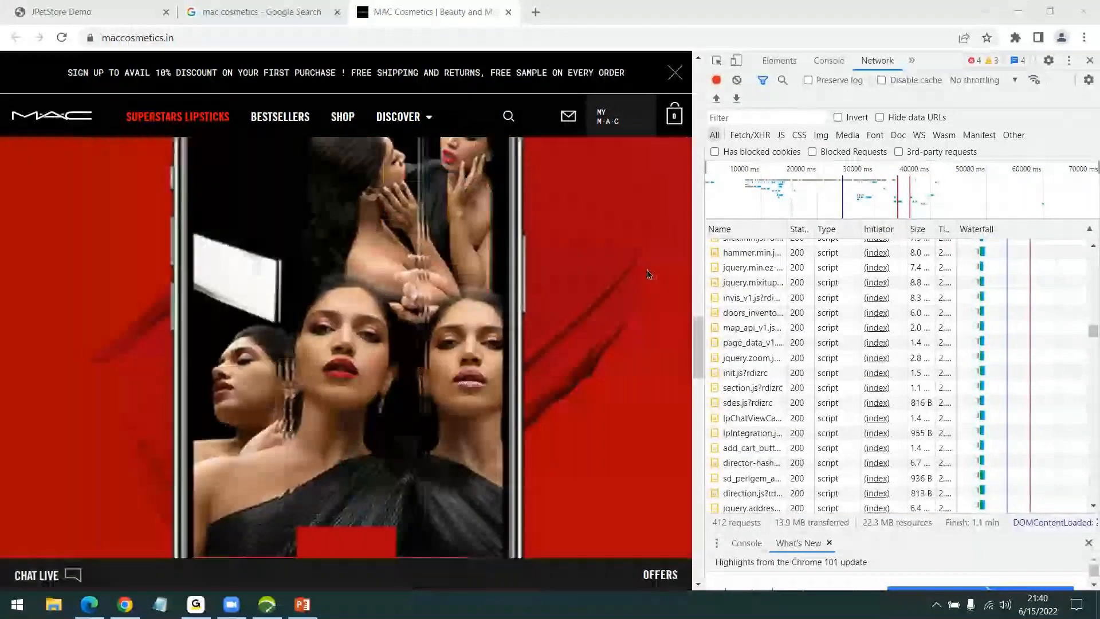
{"action": "scroll", "coordinate": [648, 272], "scroll_direction": "up", "scroll_amount": 8}
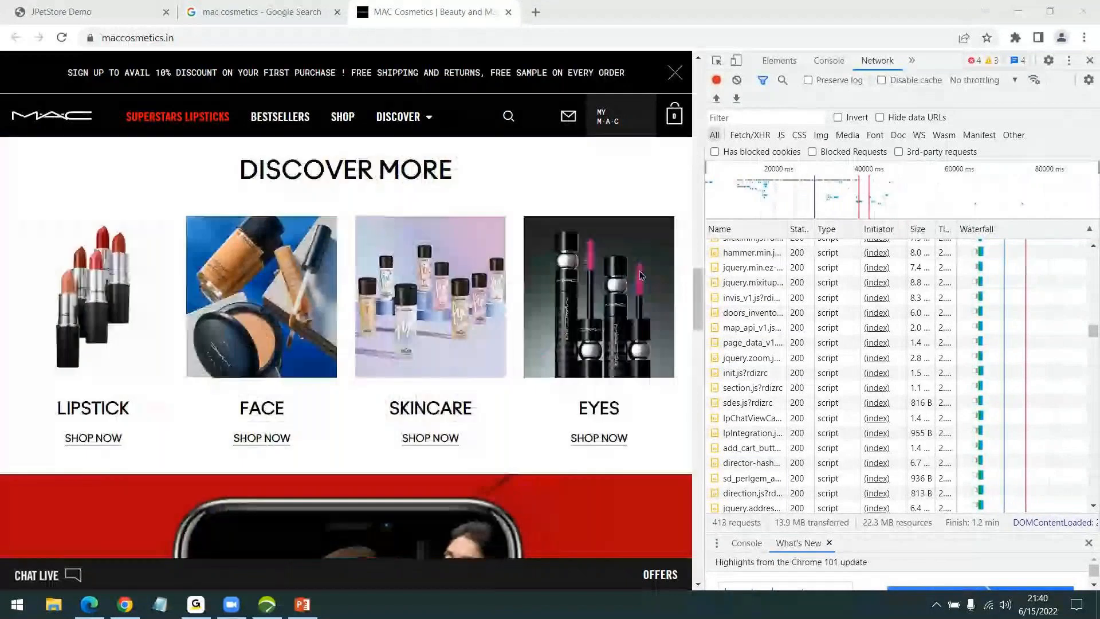
{"action": "scroll", "coordinate": [645, 276], "scroll_direction": "up", "scroll_amount": 10}
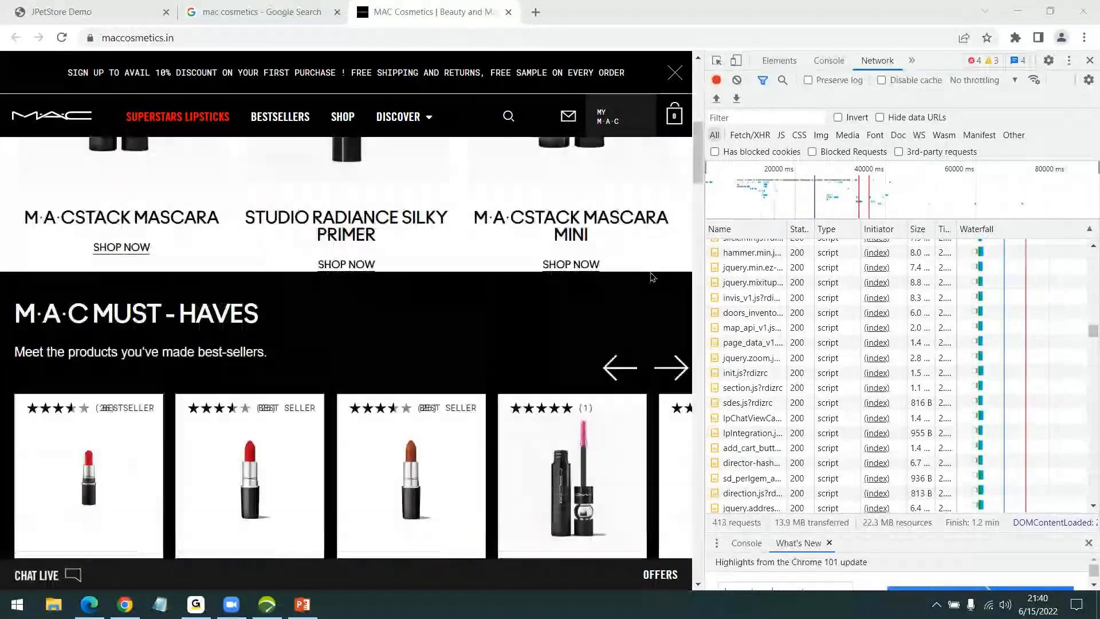
{"action": "scroll", "coordinate": [653, 279], "scroll_direction": "up", "scroll_amount": 8}
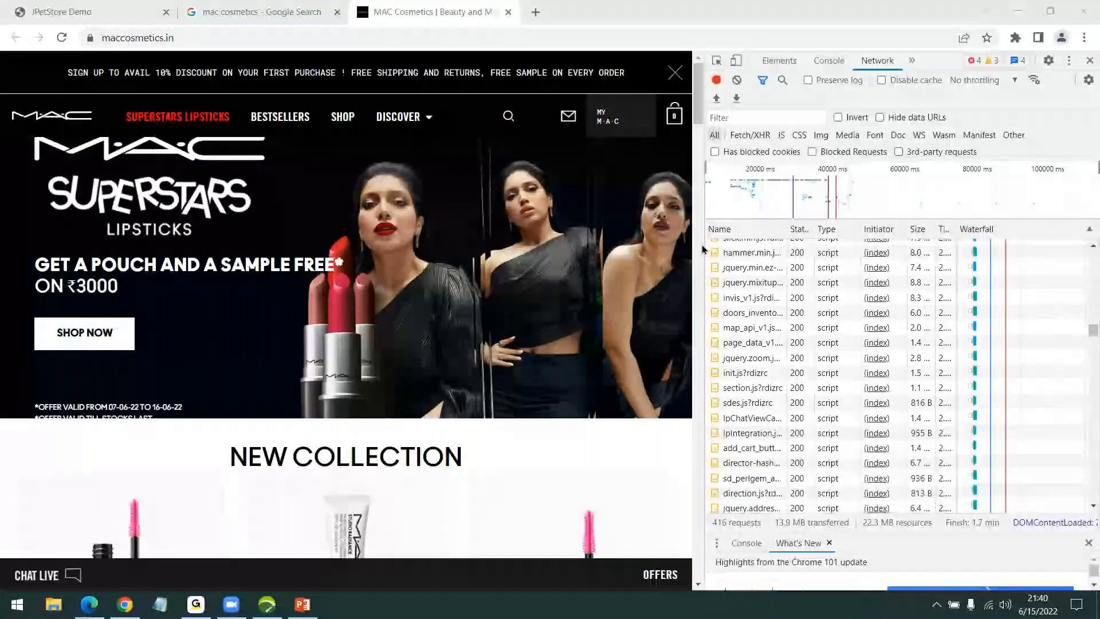
- Open google.com in another new tab and search for practo
{"action": "left_click", "coordinate": [535, 12]}
{"action": "type", "text": "go"}
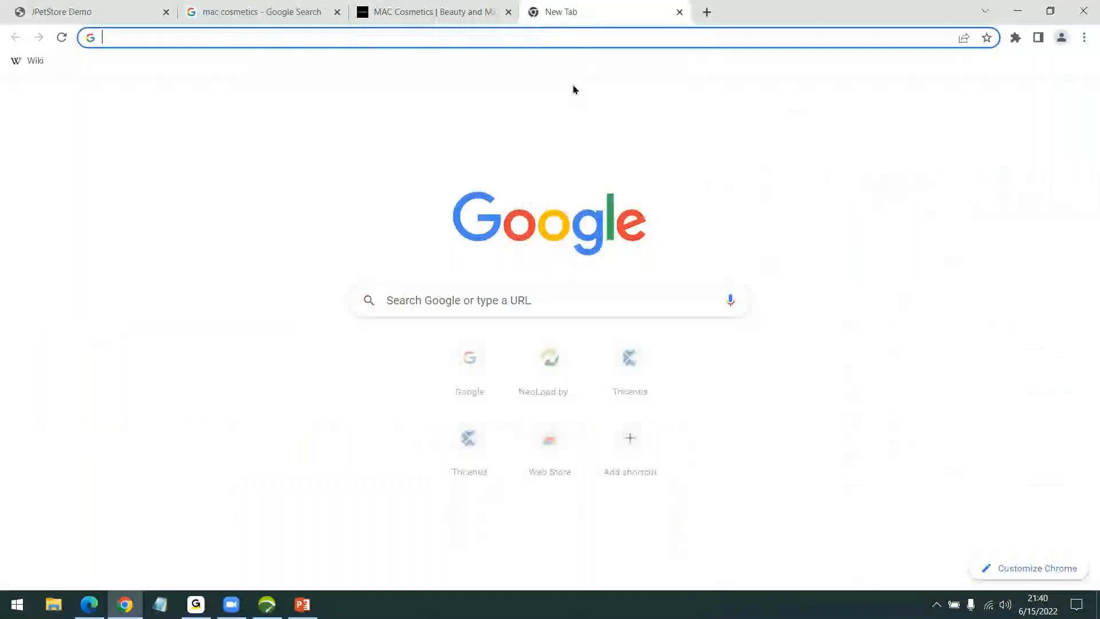
{"action": "type", "text": "ogle.com"}
{"action": "key", "text": "Return"}
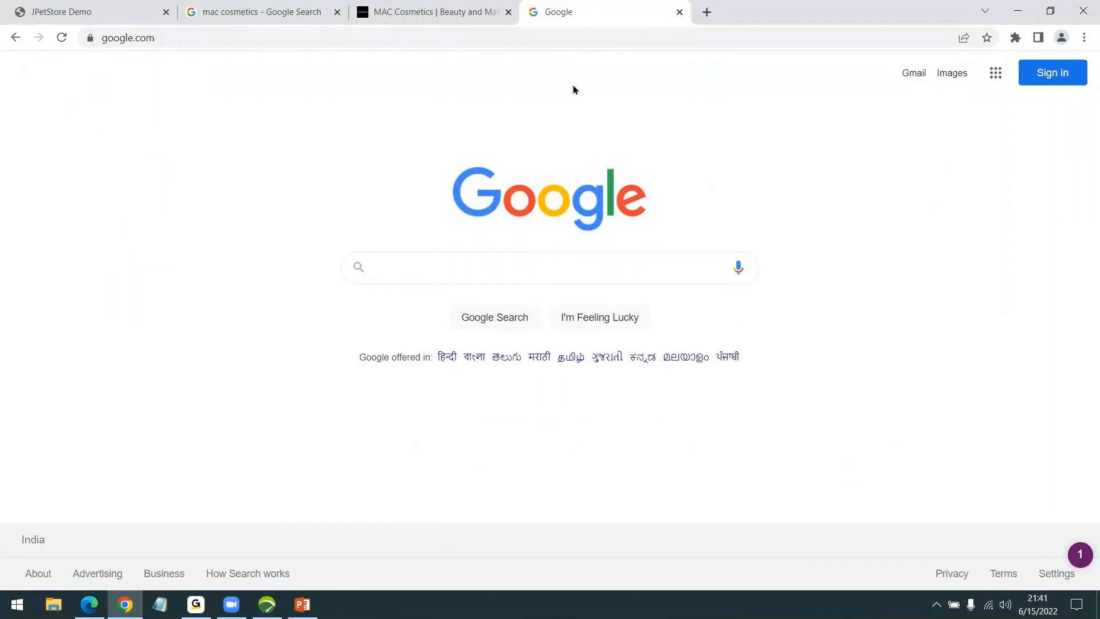
{"action": "type", "text": "practo"}
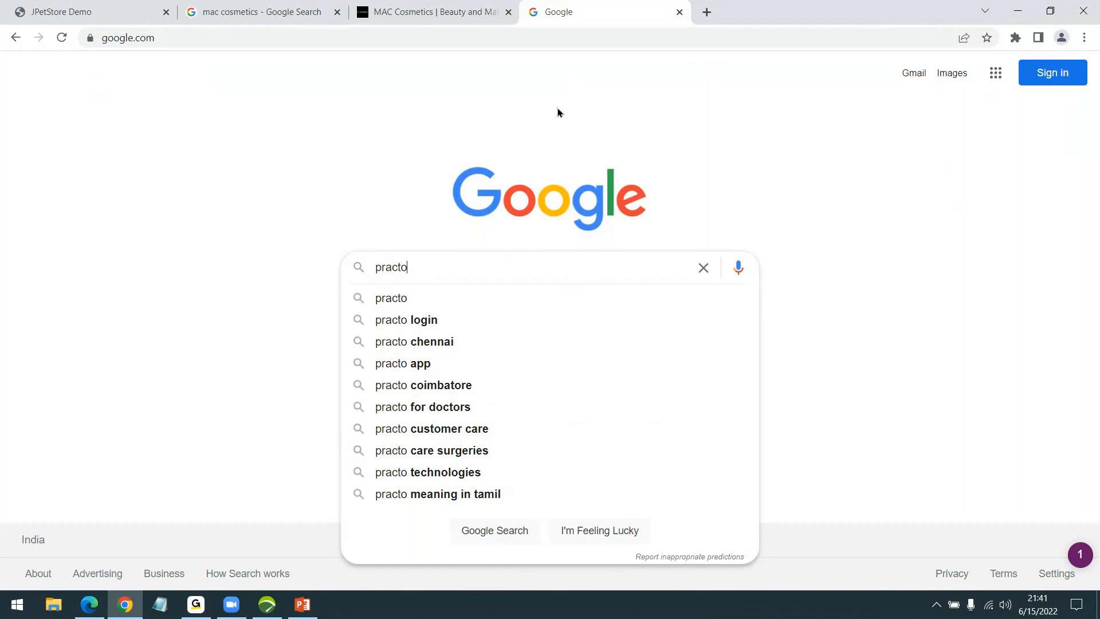
{"action": "key", "text": "Return"}
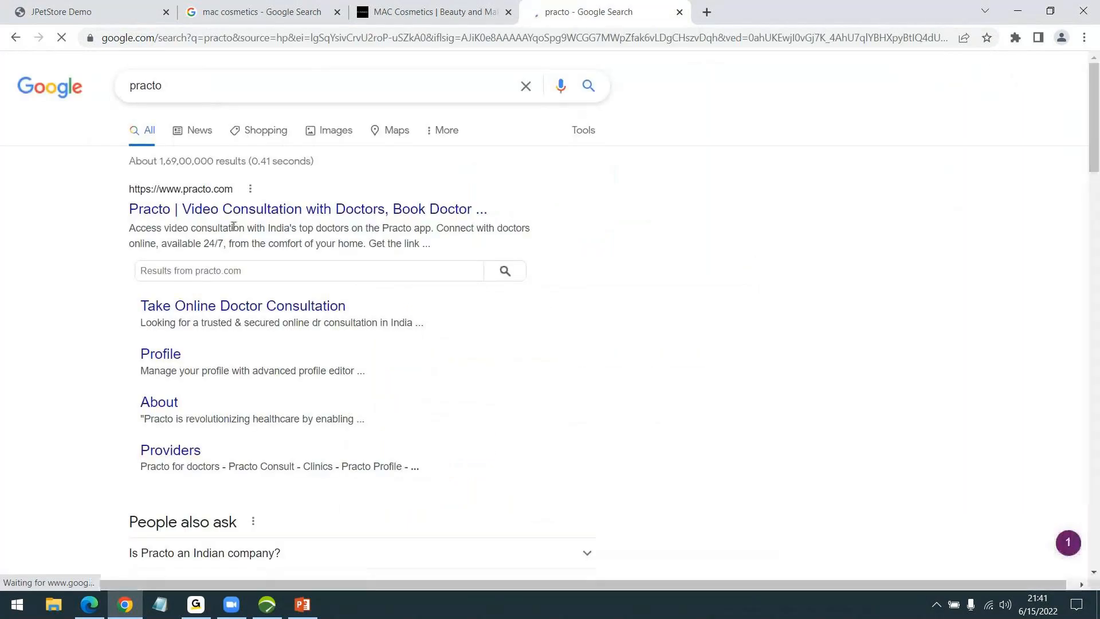
- Open the practo.com search result and look through its homepage down to the footer and back
{"action": "left_click", "coordinate": [417, 211]}
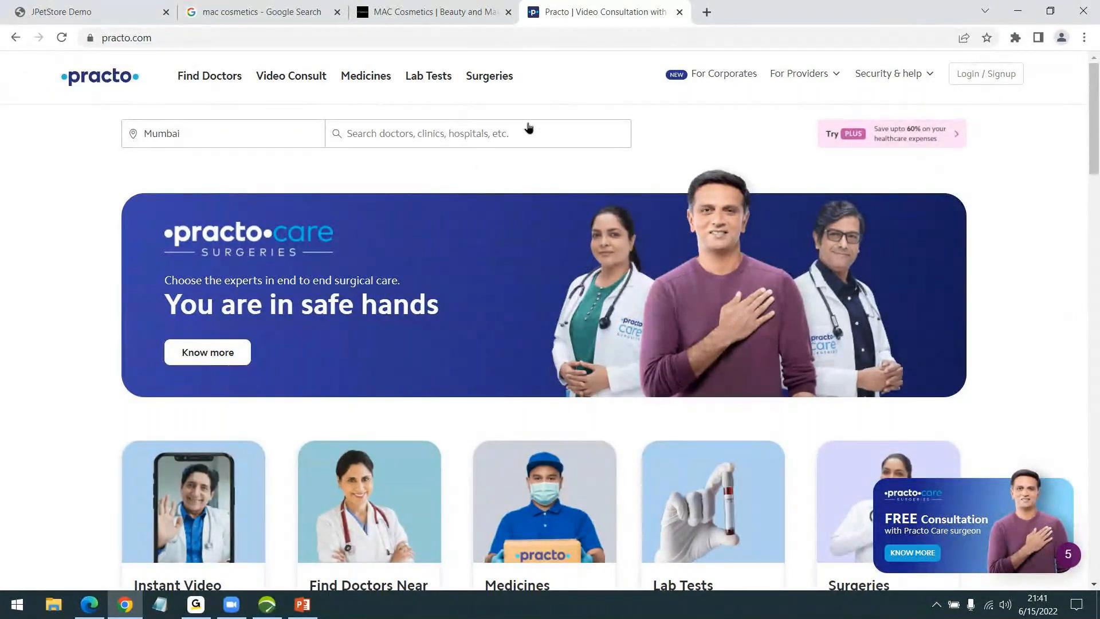
{"action": "scroll", "coordinate": [1036, 224], "scroll_direction": "down", "scroll_amount": 8}
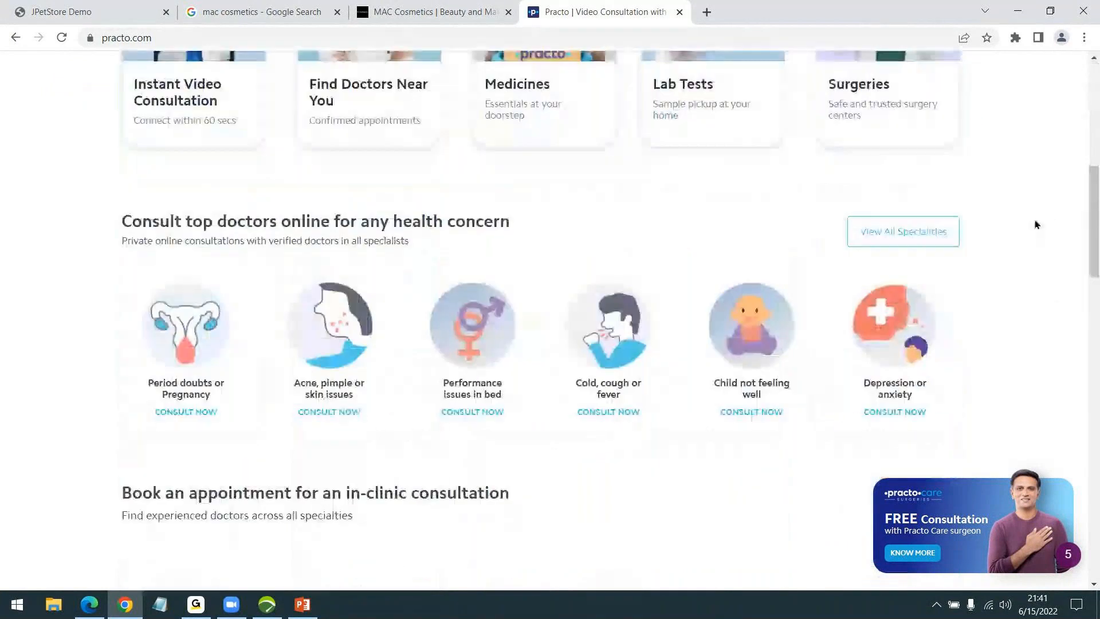
{"action": "scroll", "coordinate": [1041, 222], "scroll_direction": "down", "scroll_amount": 20}
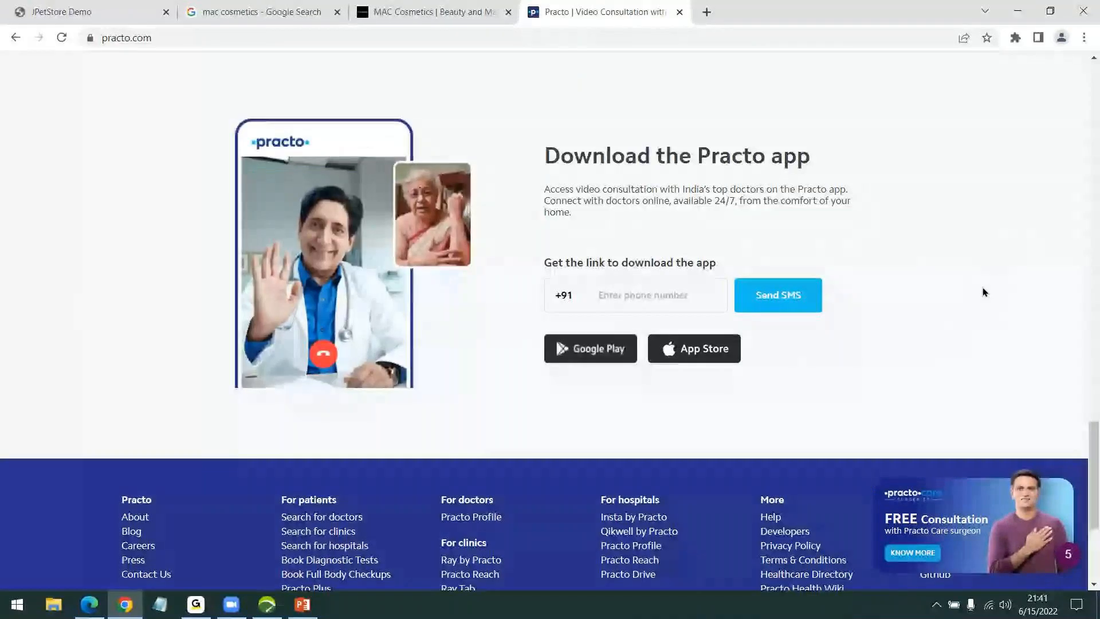
{"action": "scroll", "coordinate": [905, 318], "scroll_direction": "up", "scroll_amount": 15}
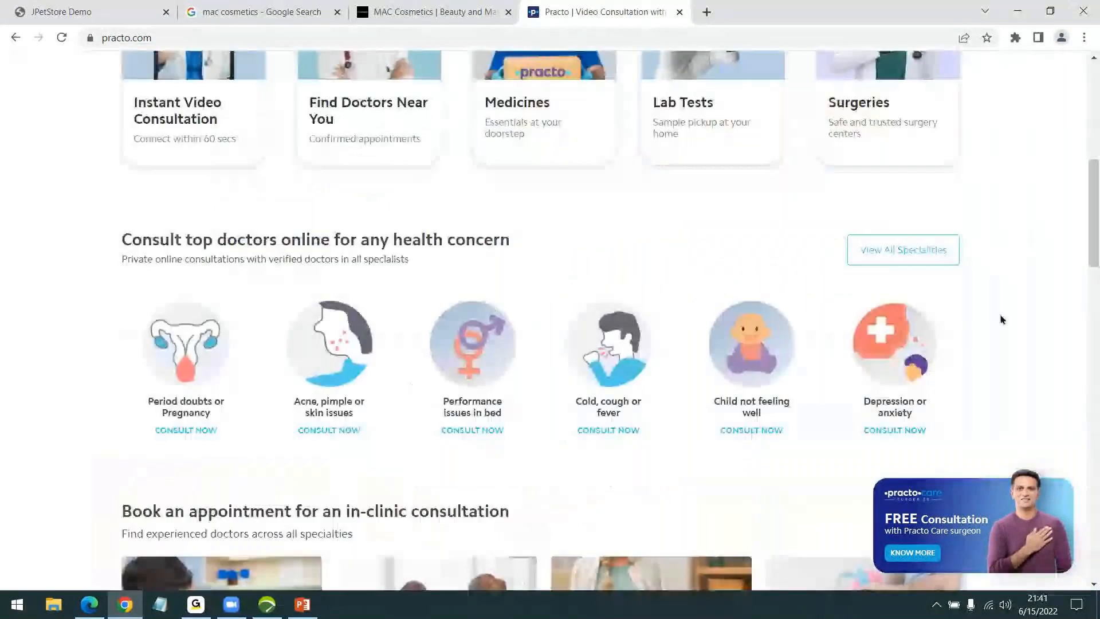
{"action": "scroll", "coordinate": [1048, 275], "scroll_direction": "up", "scroll_amount": 4}
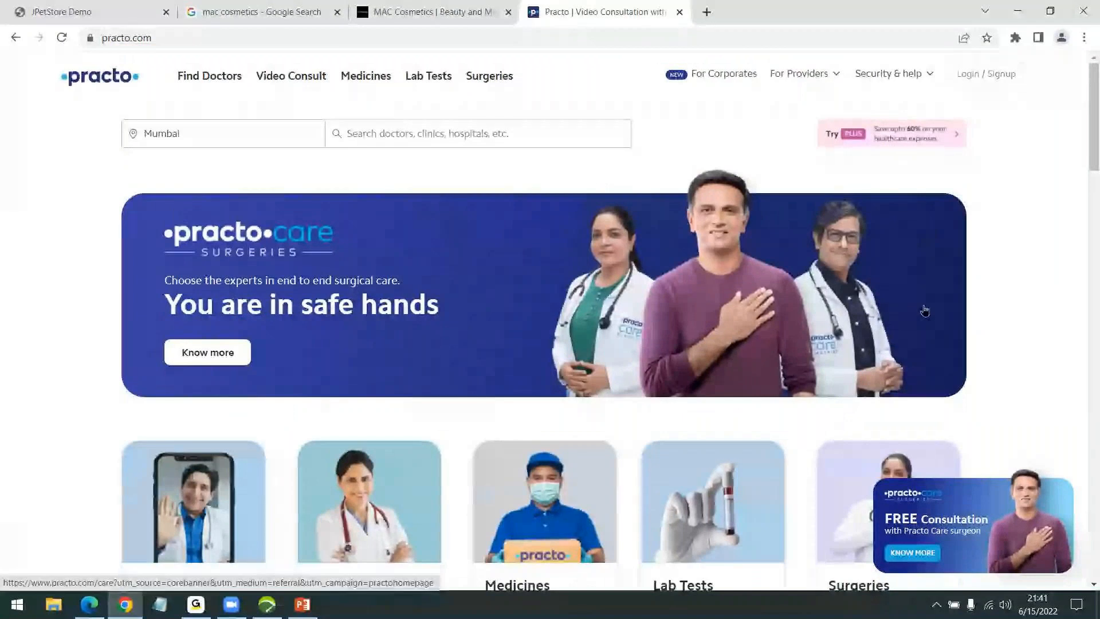
- Close the developer tools on the MAC Cosmetics page, open its site search, and return to the Practo page
{"action": "left_click", "coordinate": [417, 8]}
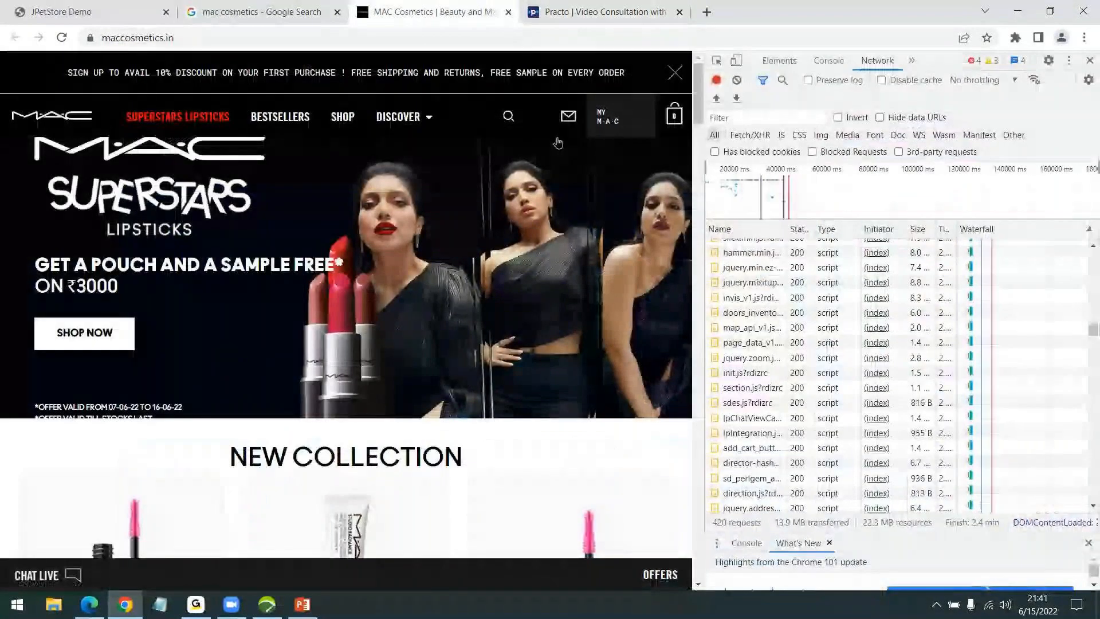
{"action": "key", "text": "F12"}
{"action": "left_click", "coordinate": [508, 116]}
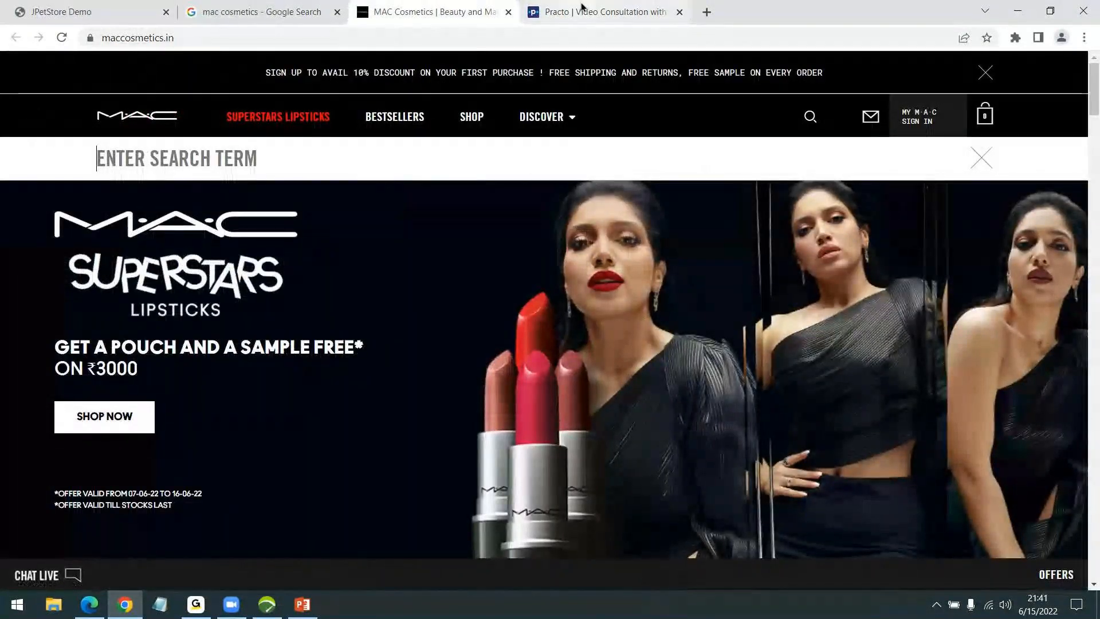
{"action": "mouse_move", "coordinate": [564, 184]}
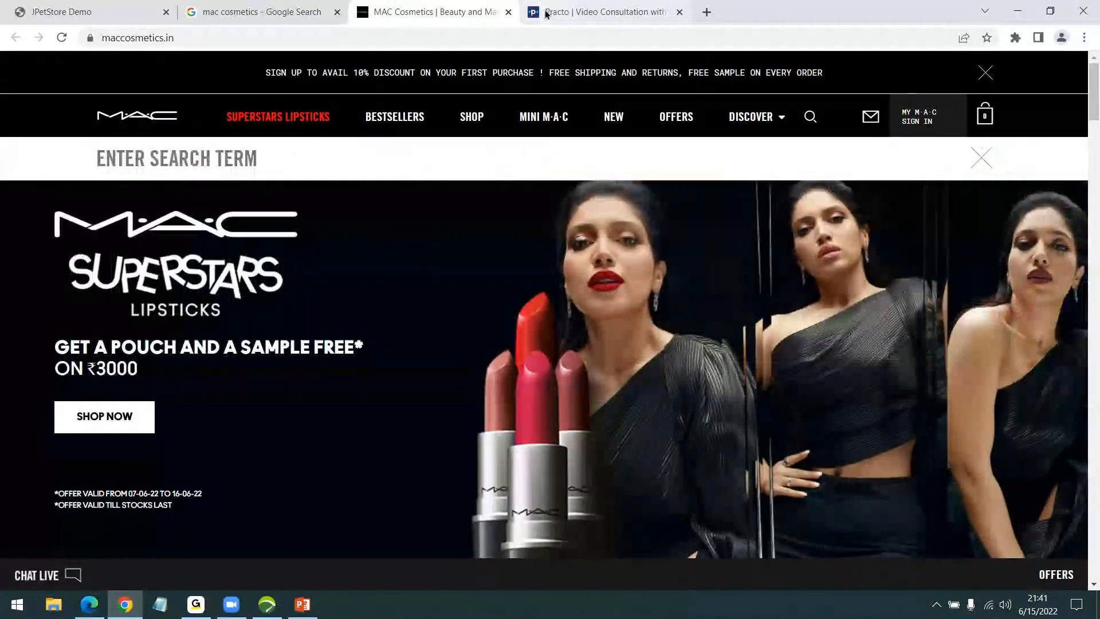
{"action": "left_click", "coordinate": [584, 6]}
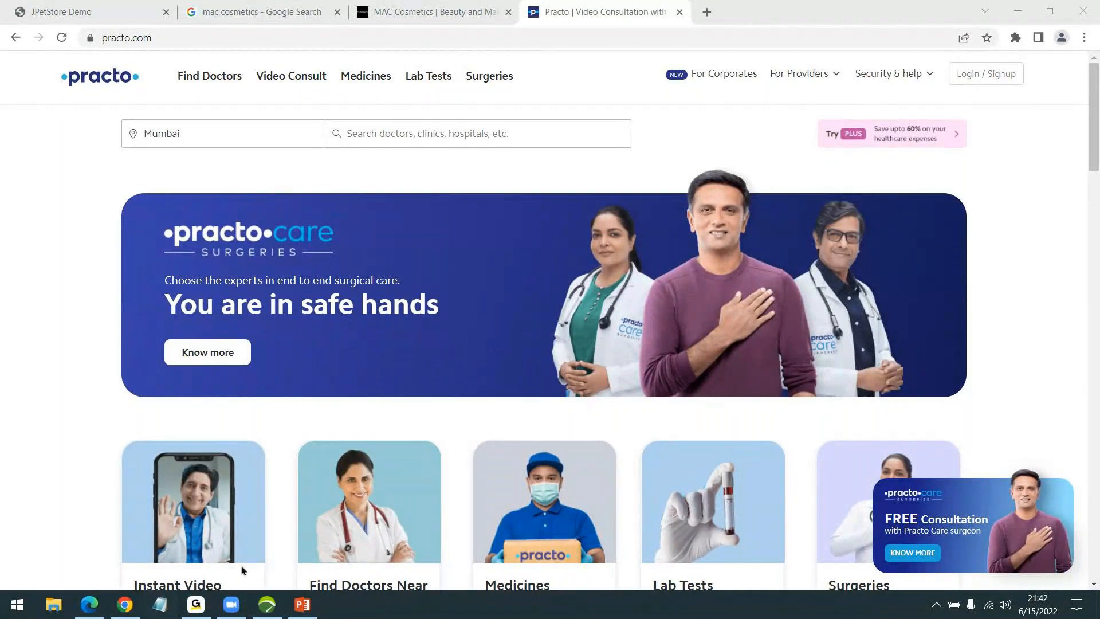
- Switch to NeoLoad, collapse the catalog page under Launch, and look over the Runtime and Results views before returning to Design
{"action": "left_click", "coordinate": [267, 604]}
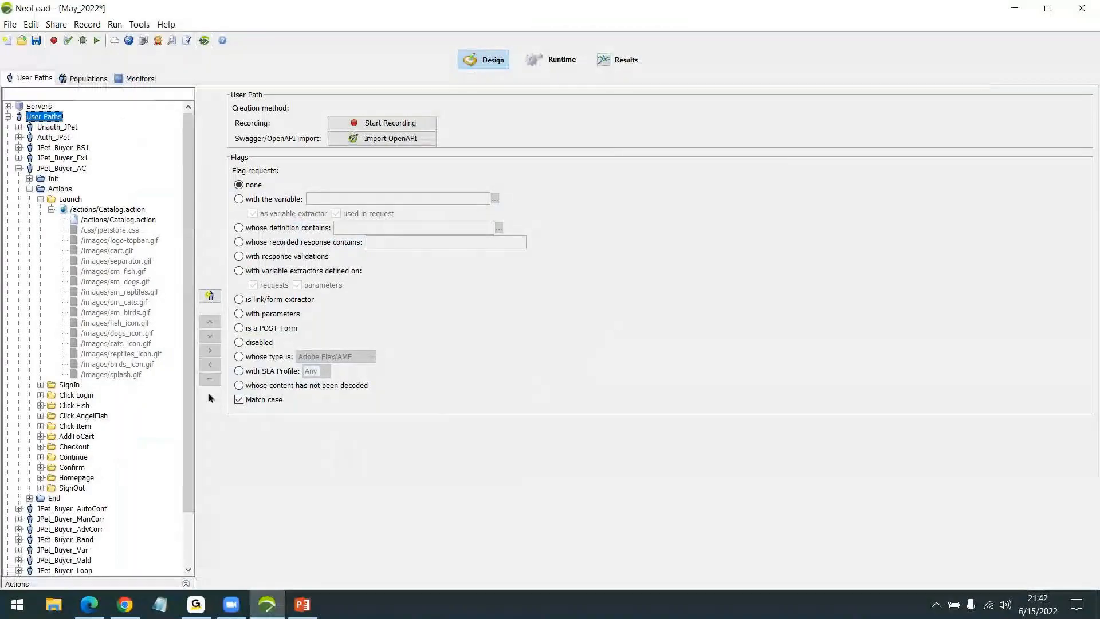
{"action": "left_click", "coordinate": [52, 210]}
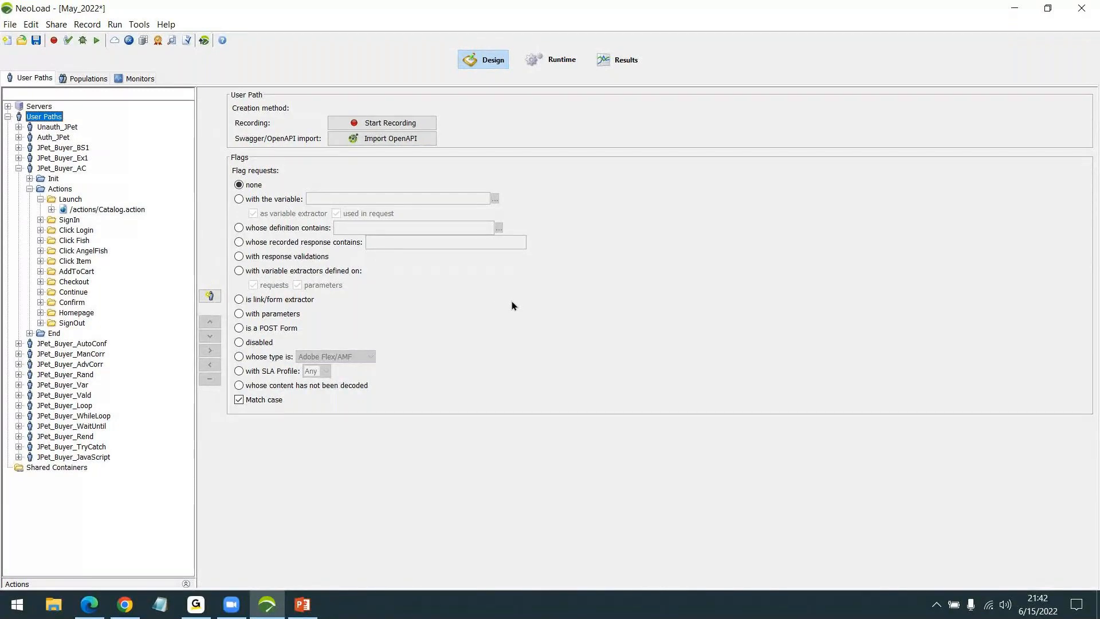
{"action": "left_click", "coordinate": [555, 57]}
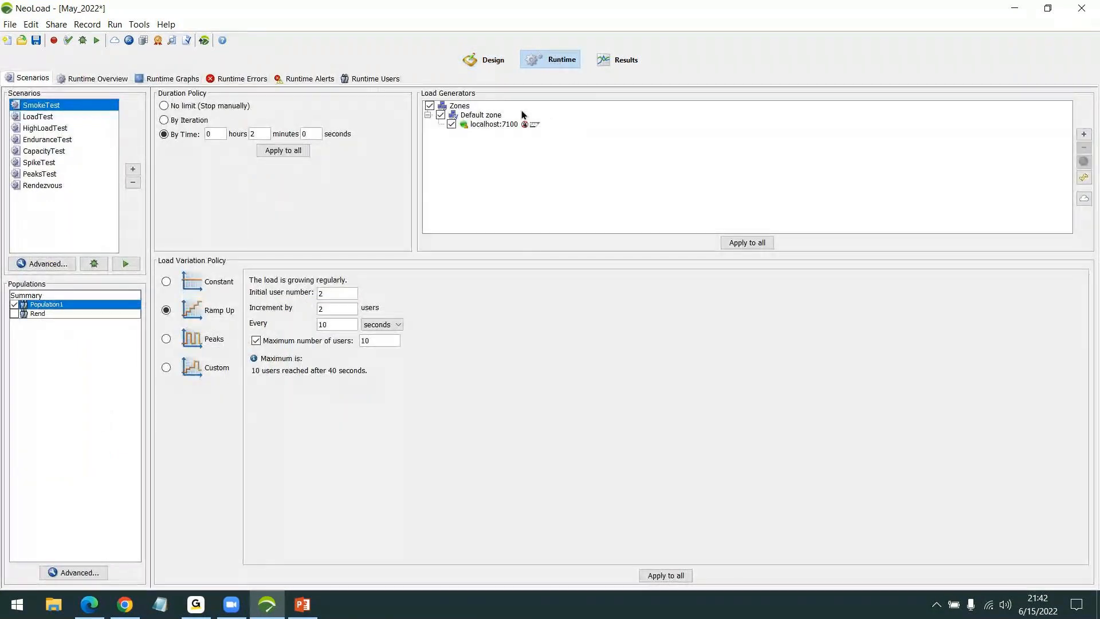
{"action": "left_click", "coordinate": [615, 63]}
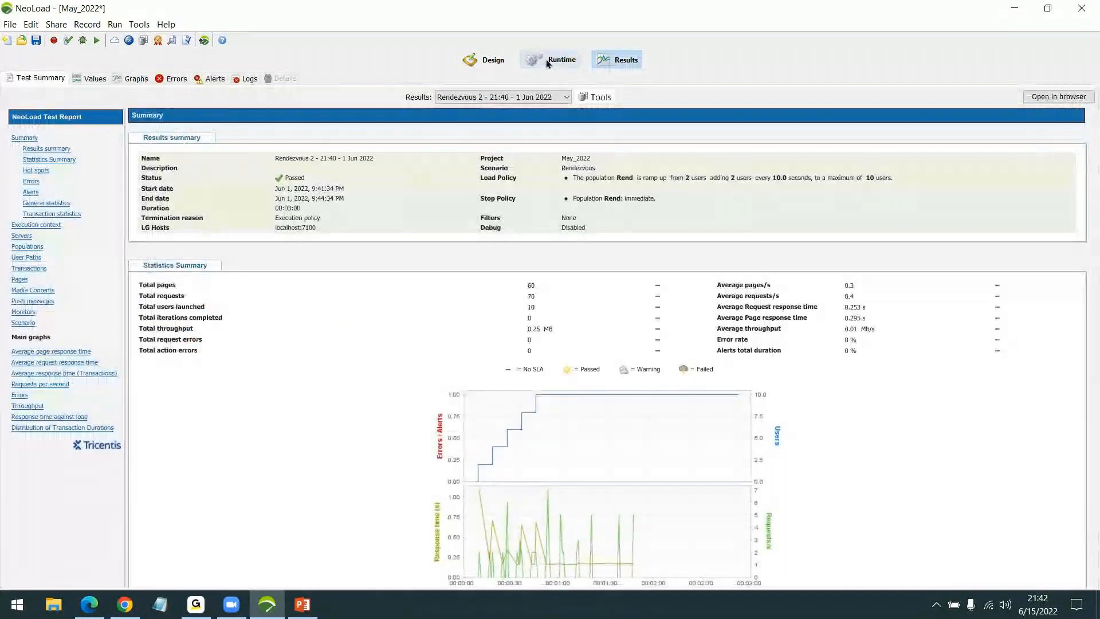
{"action": "left_click", "coordinate": [544, 58]}
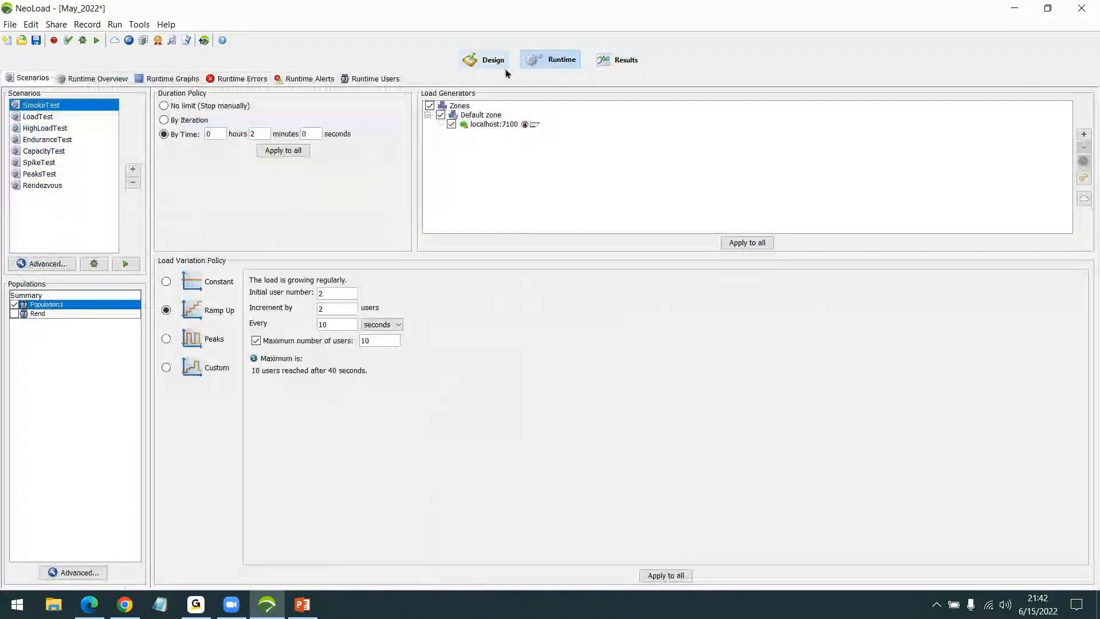
{"action": "left_click", "coordinate": [496, 61]}
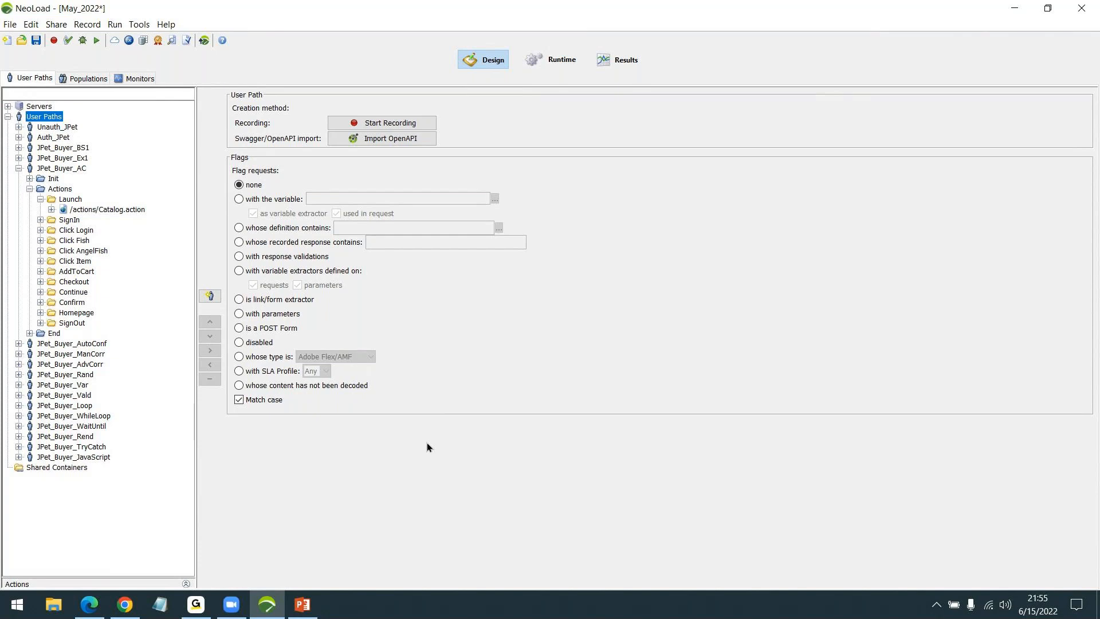
- Examine the duration and load variation policies of the May_2022 runtime scenarios, from LoadTest through Rendezvous and back to SmokeTest
{"action": "left_click", "coordinate": [535, 59]}
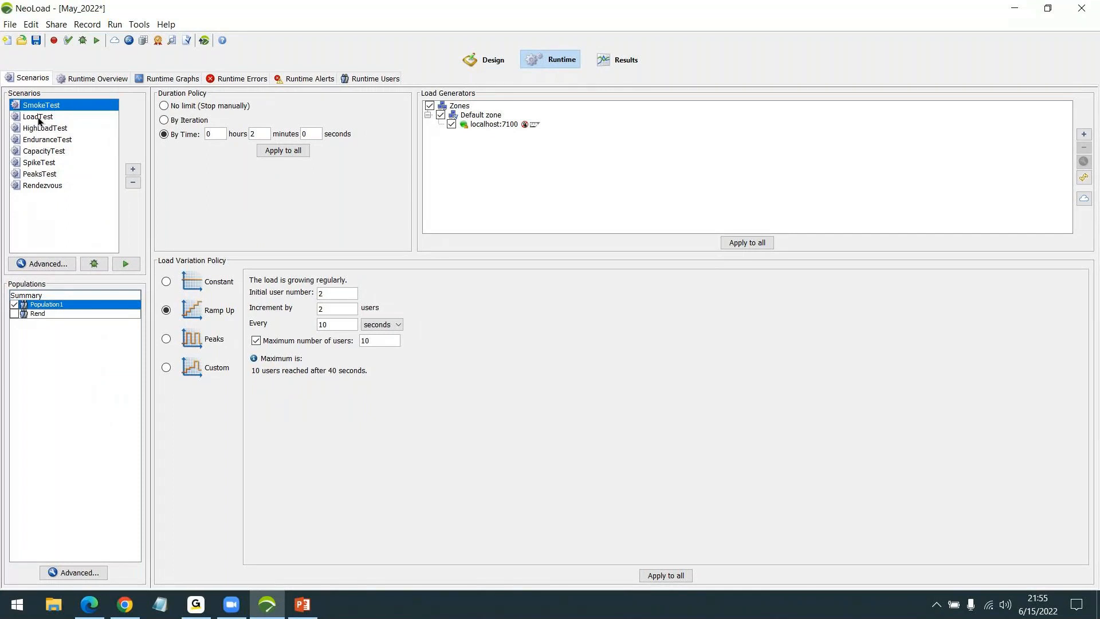
{"action": "left_click", "coordinate": [56, 117]}
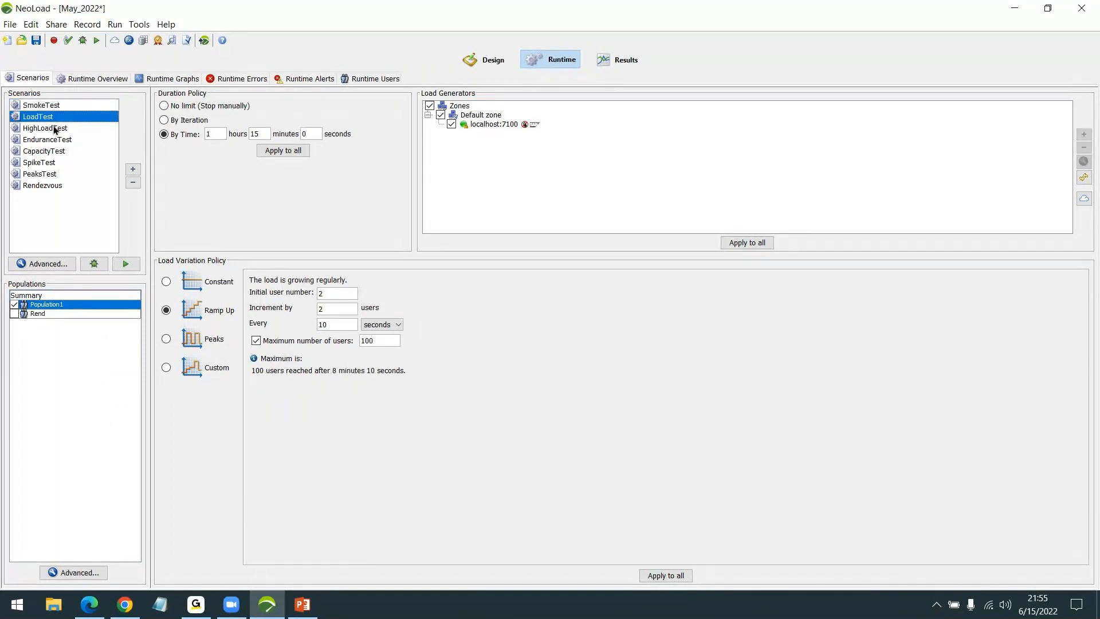
{"action": "left_click", "coordinate": [53, 128]}
{"action": "left_click", "coordinate": [51, 151]}
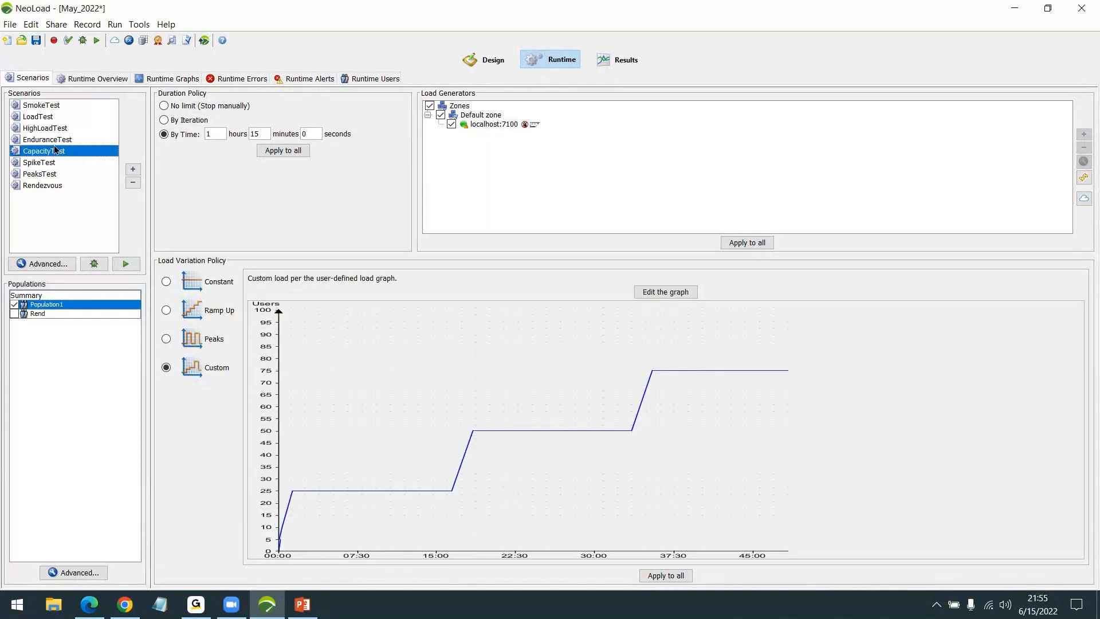
{"action": "left_click", "coordinate": [56, 142]}
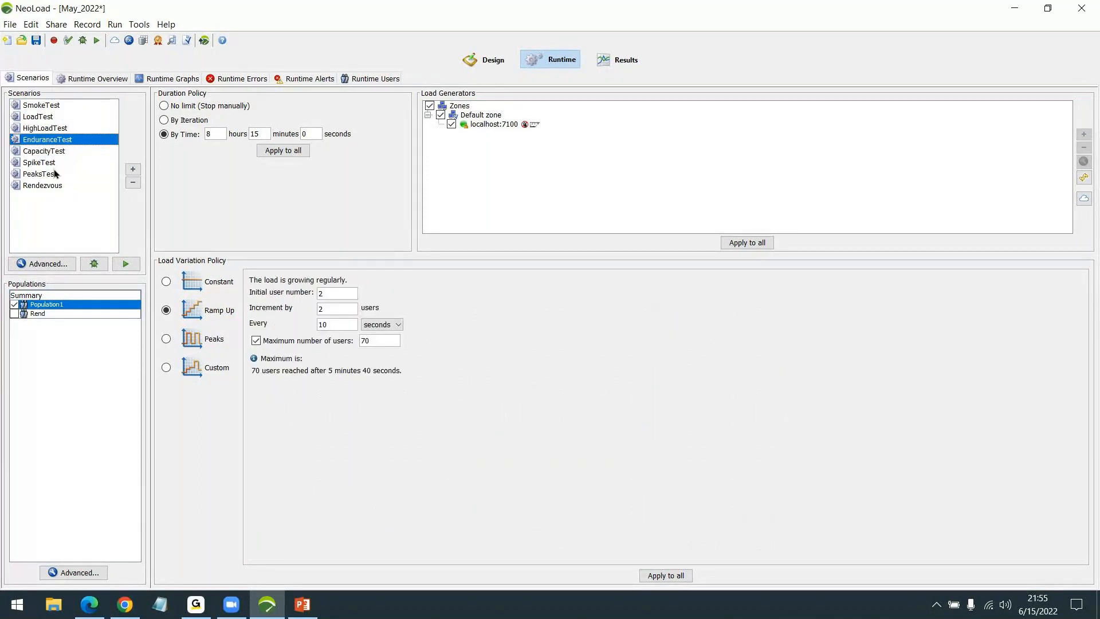
{"action": "left_click", "coordinate": [55, 173]}
{"action": "left_click", "coordinate": [54, 162]}
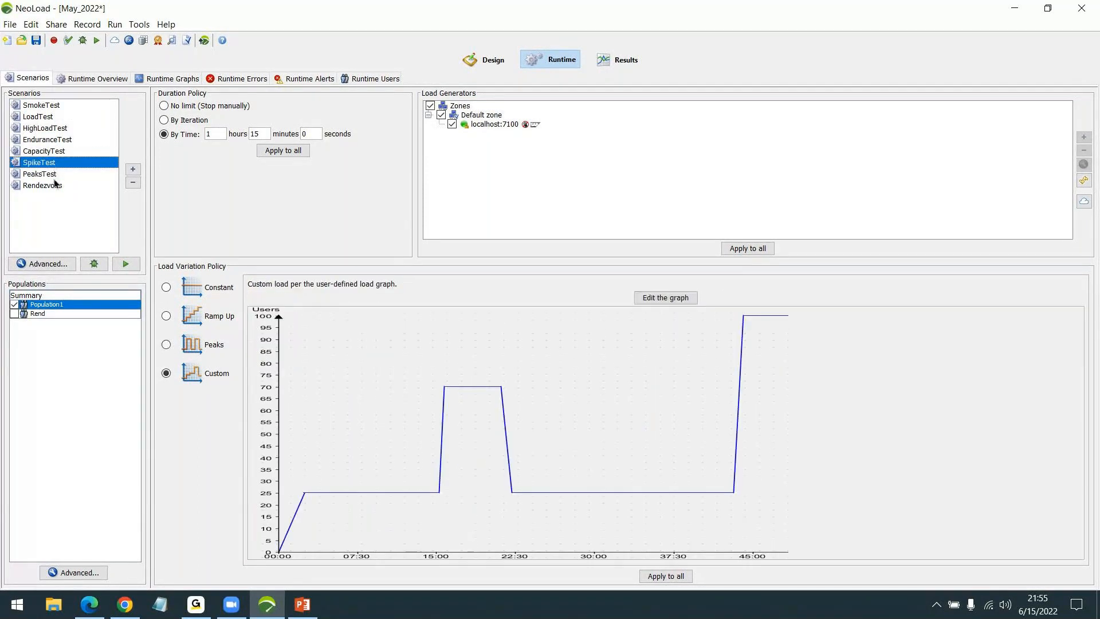
{"action": "left_click", "coordinate": [55, 185]}
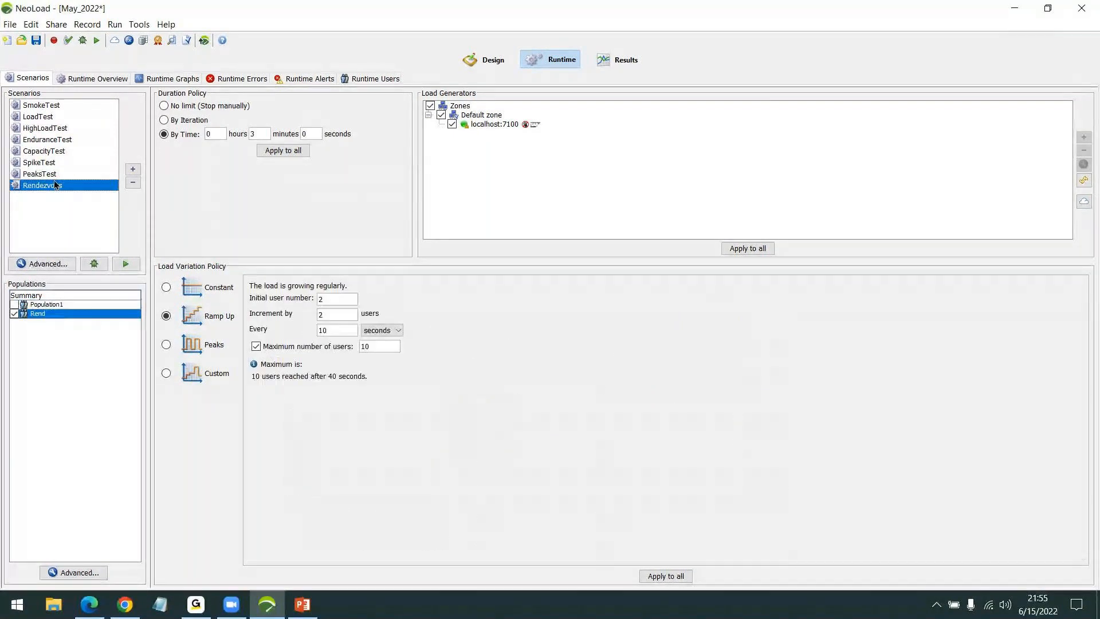
{"action": "left_click", "coordinate": [67, 107]}
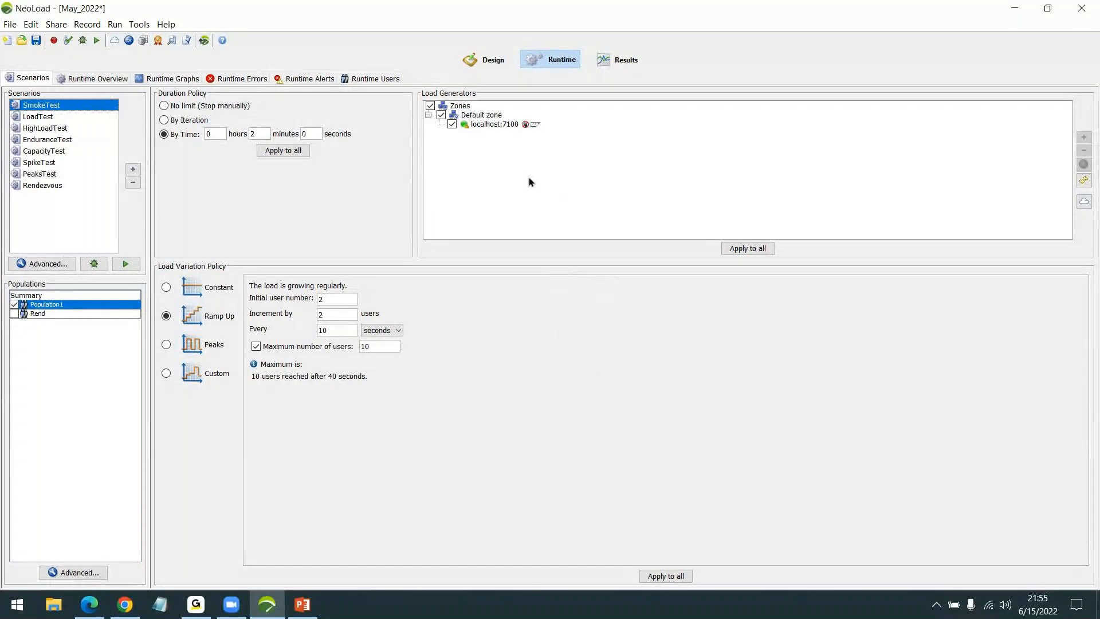
- Return to the Design view and collapse the JPet_Buyer_AC user path along with its Launch and Actions containers
{"action": "left_click", "coordinate": [496, 64]}
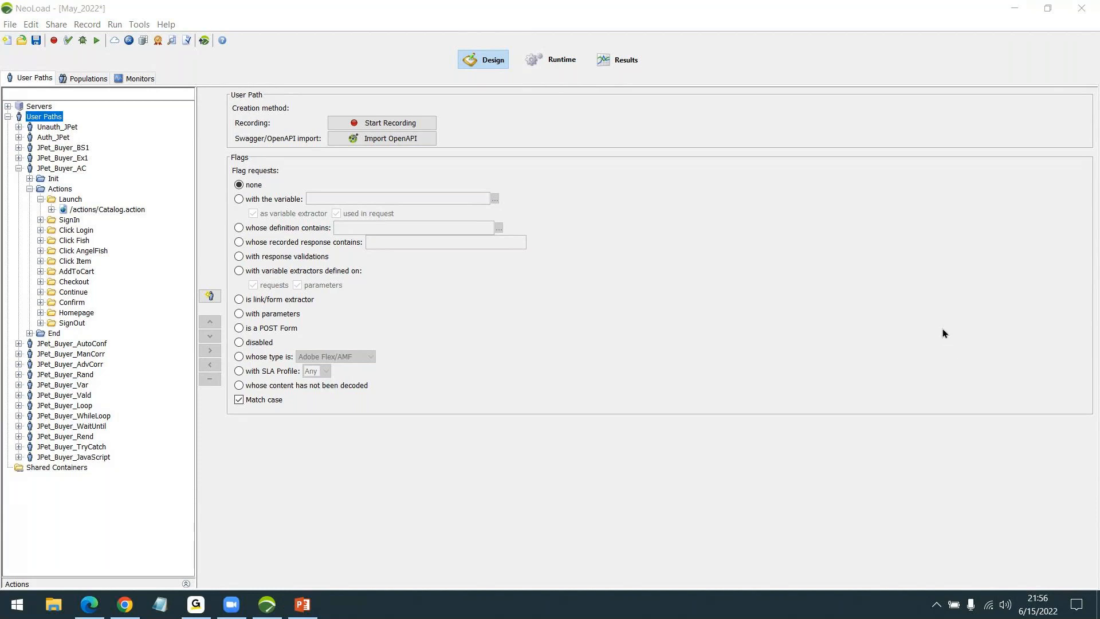
{"action": "left_click", "coordinate": [40, 199]}
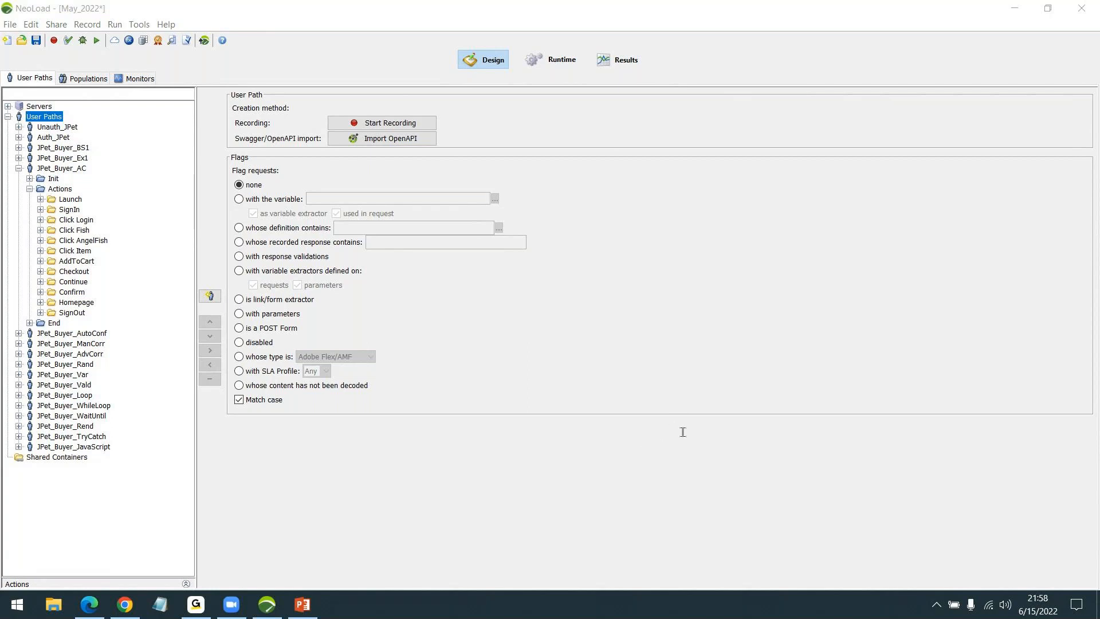
{"action": "left_click", "coordinate": [29, 189]}
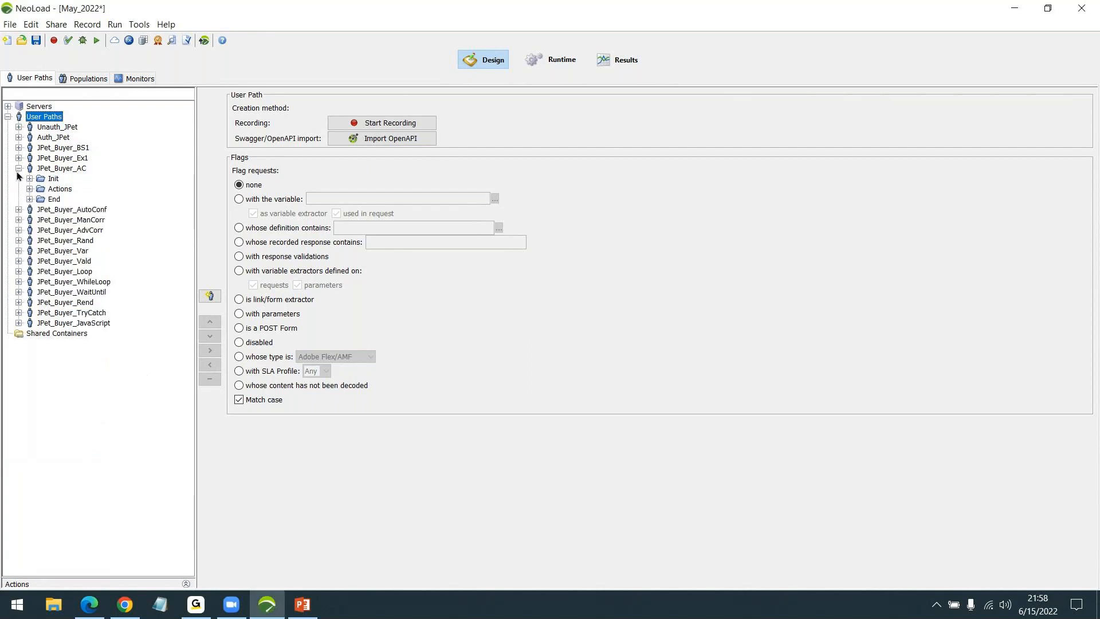
{"action": "left_click", "coordinate": [19, 168]}
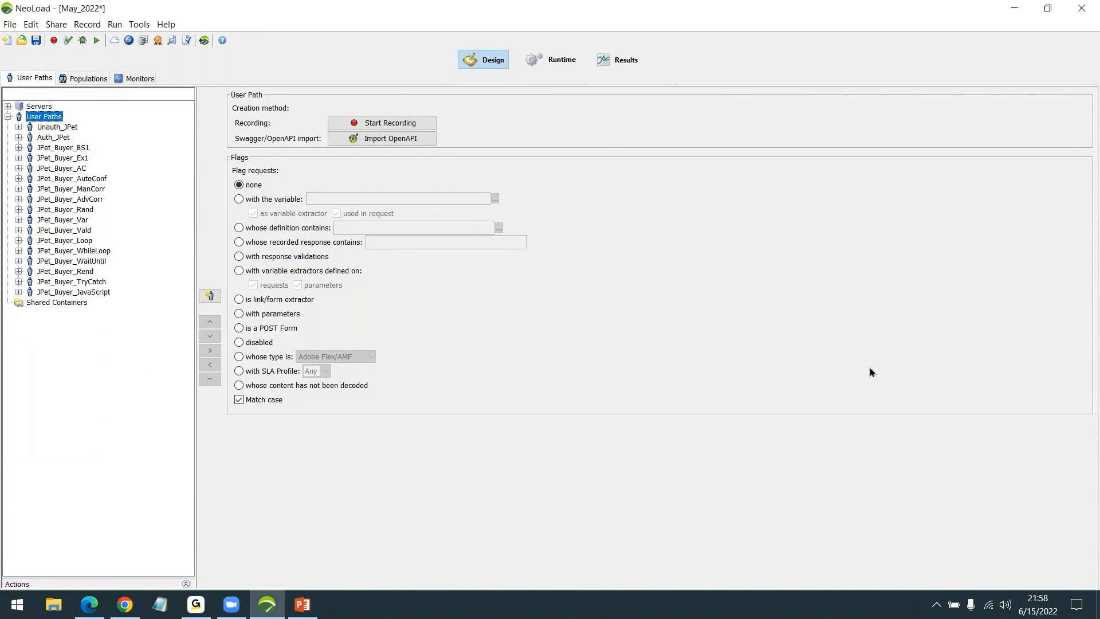